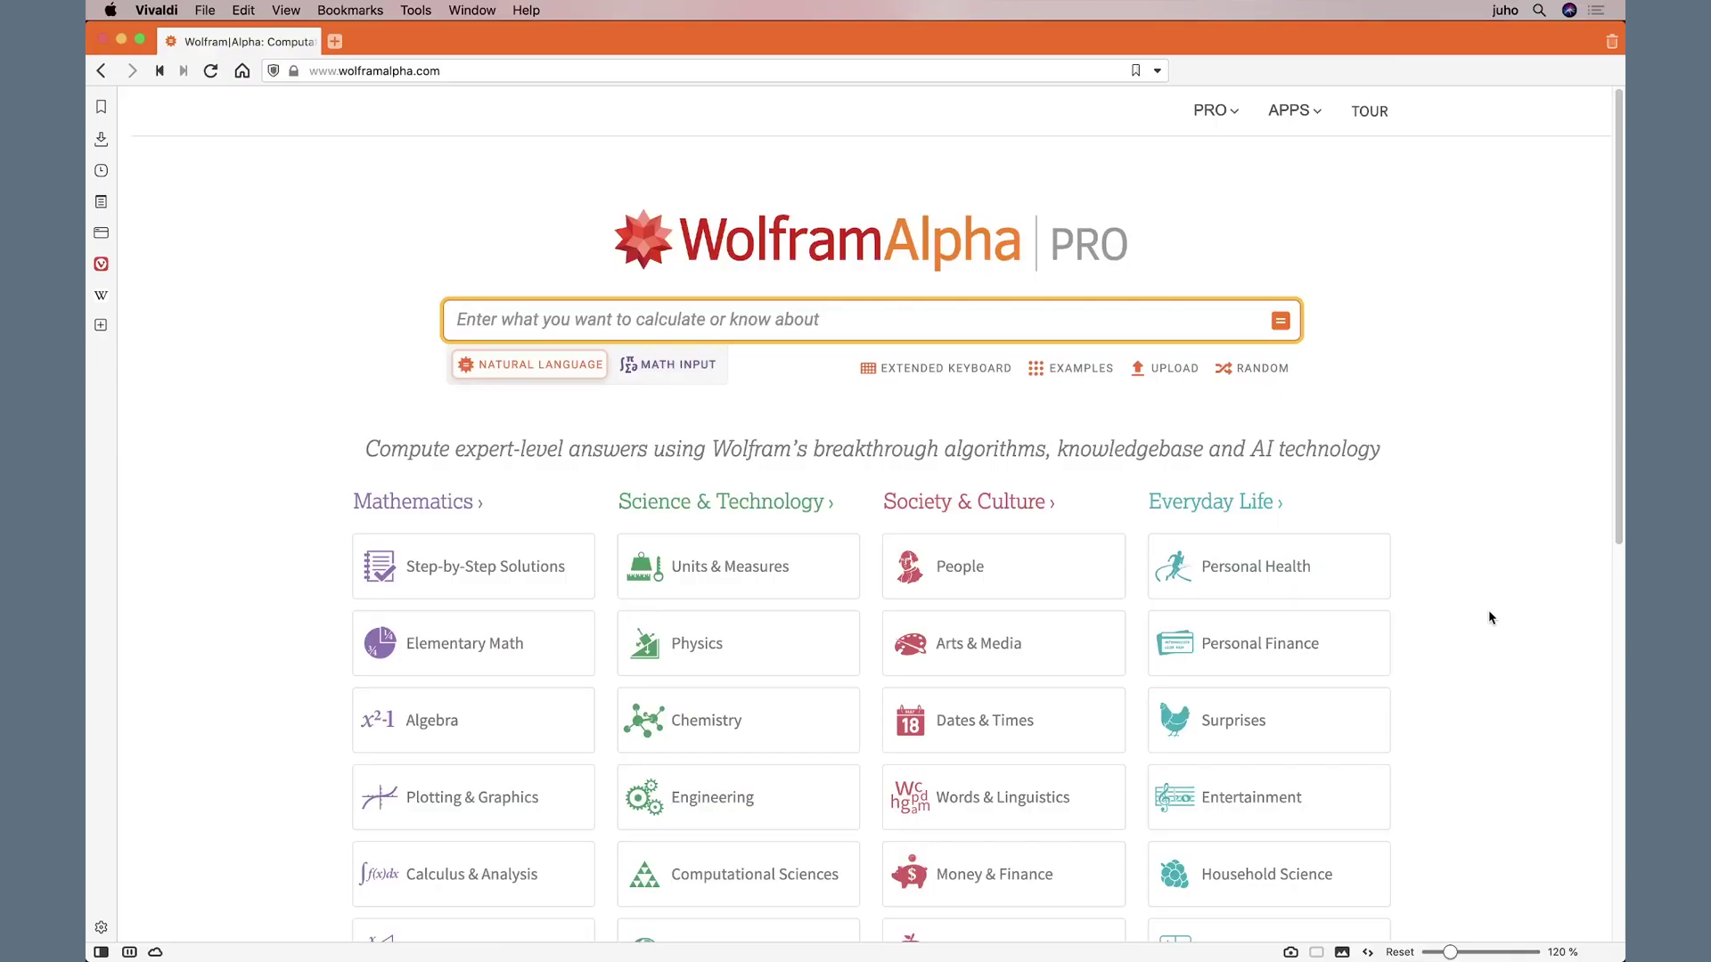
Step: Search Wolfram Alpha for 'packing 25 circles in a circle'
{"action": "left_click", "coordinate": [1171, 321]}
{"action": "type", "text": "packin"}
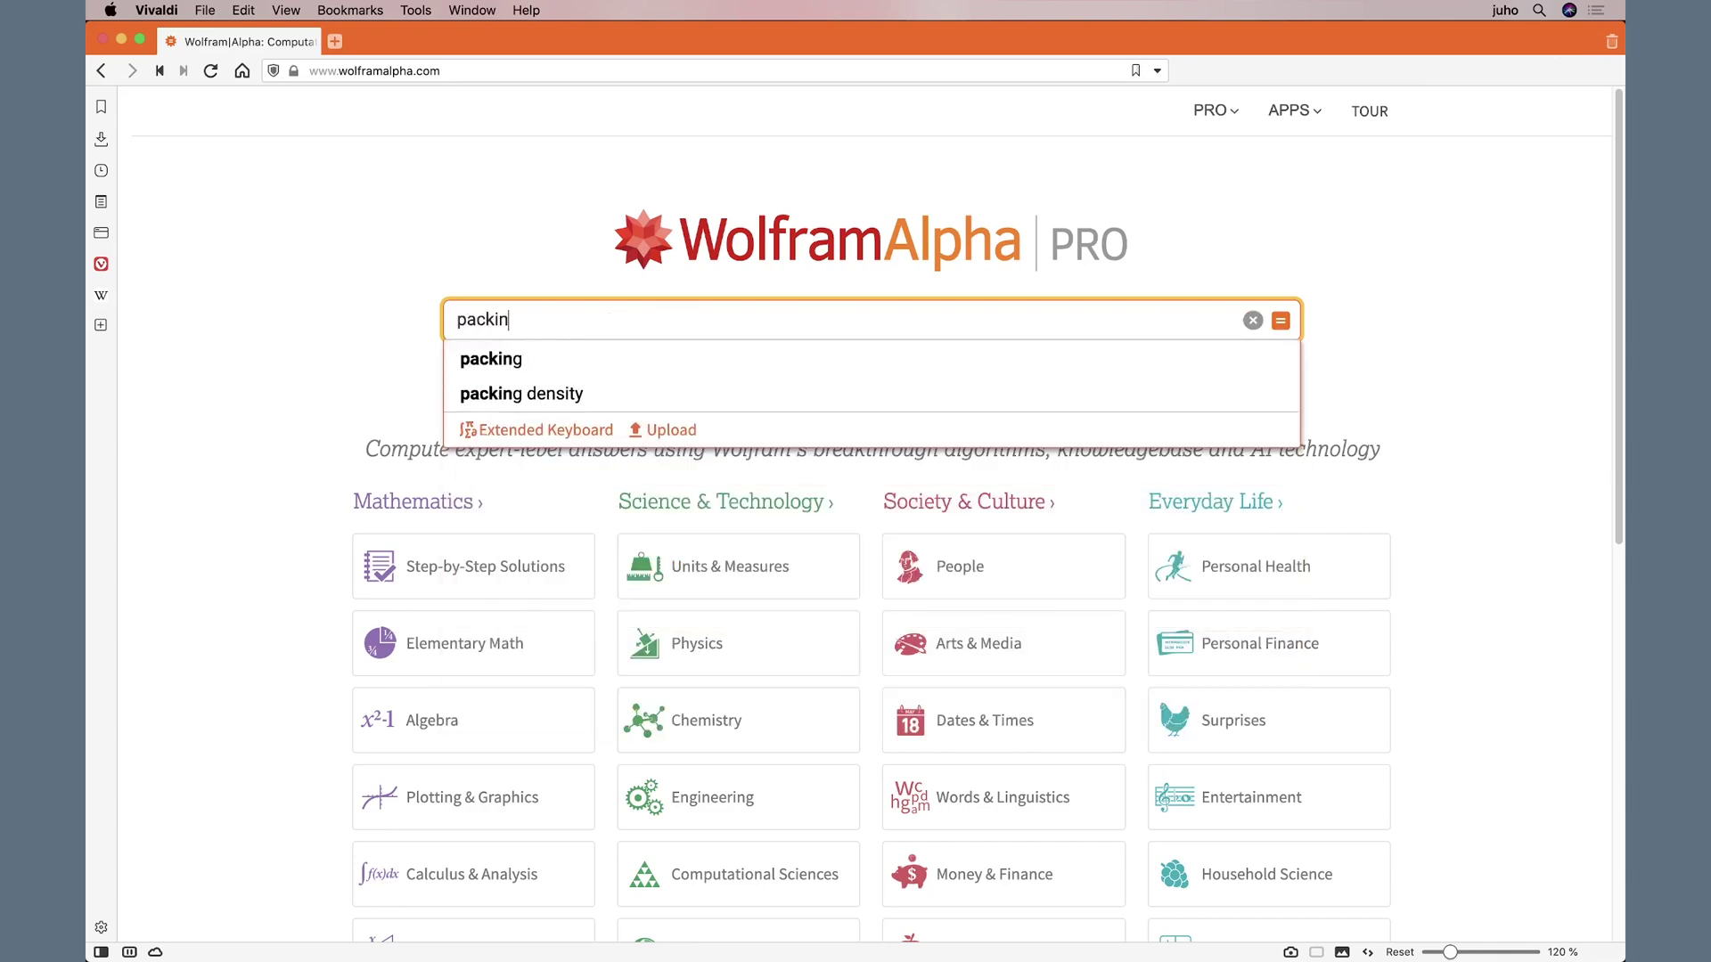
{"action": "type", "text": "g 2"}
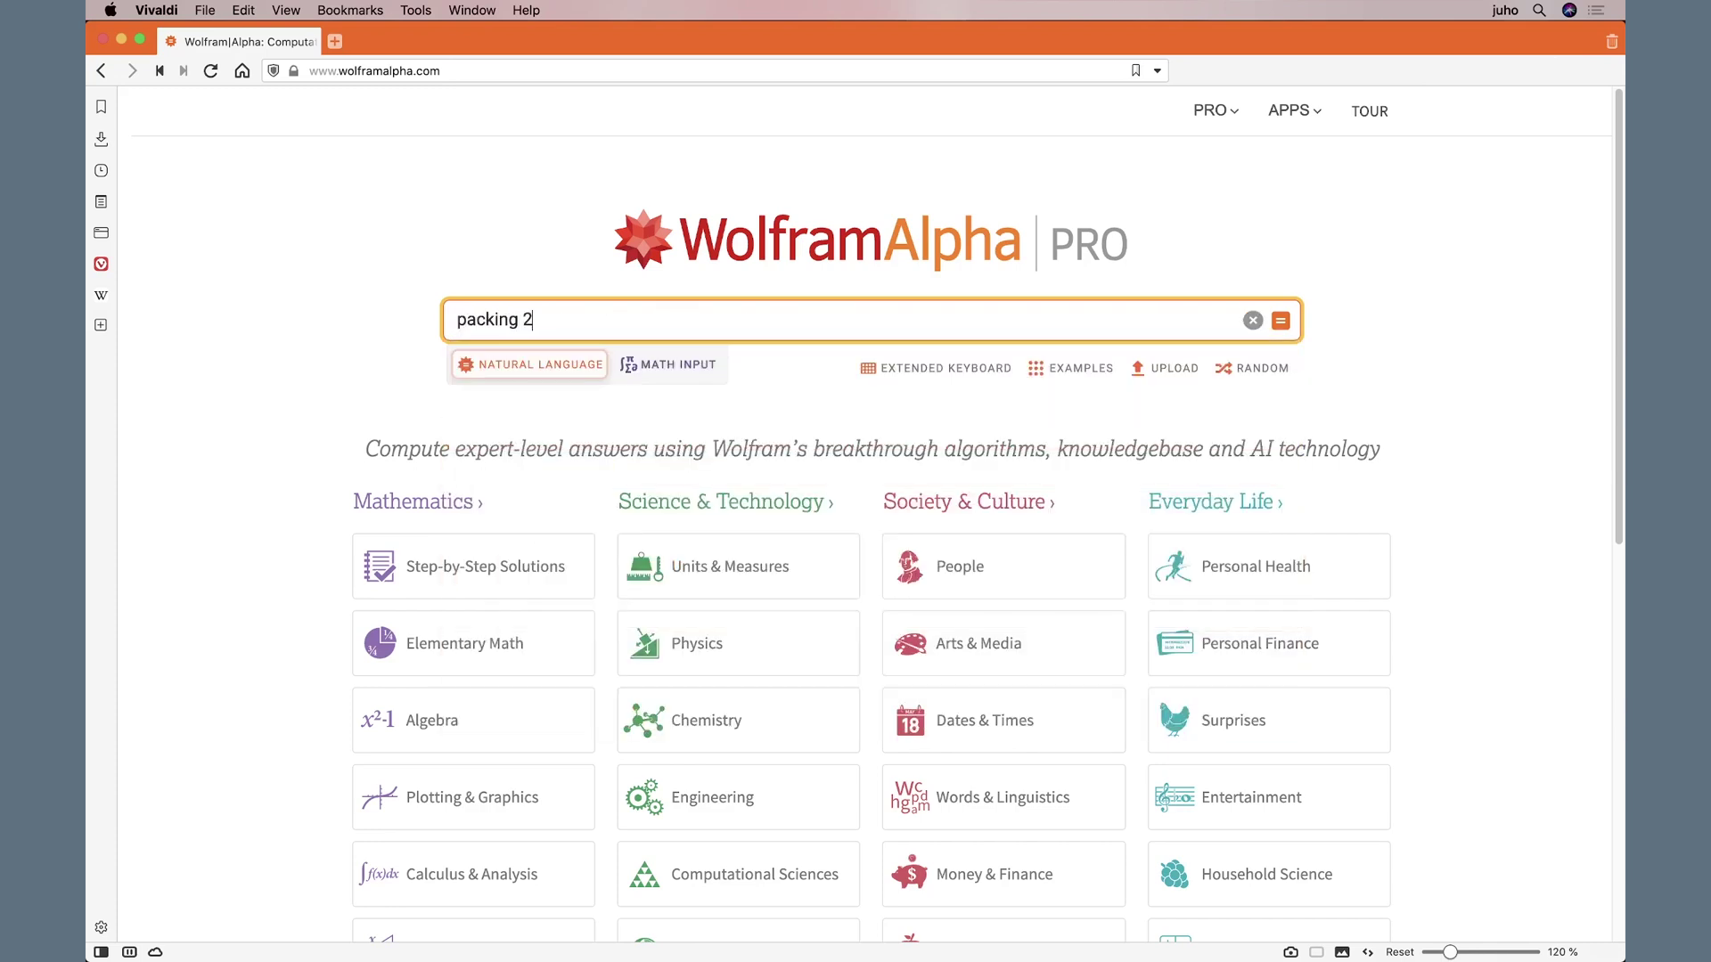
{"action": "type", "text": "5 circles in a circle"}
{"action": "key", "text": "Return"}
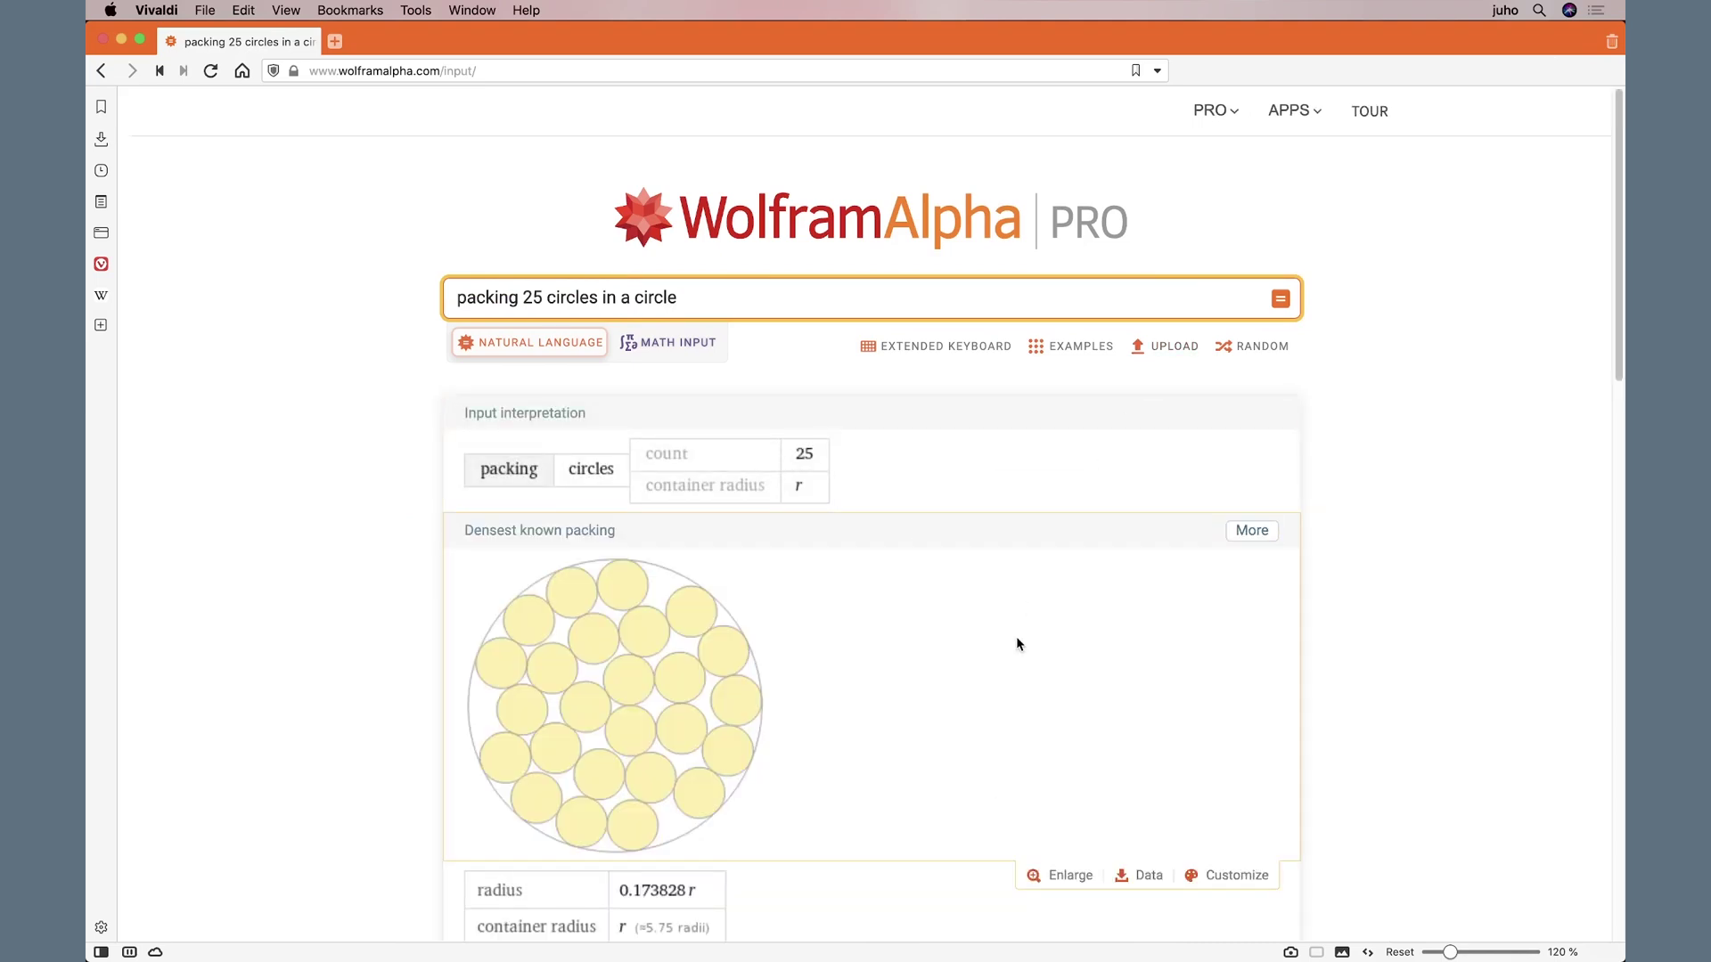
{"action": "scroll", "coordinate": [1018, 644], "scroll_direction": "down", "scroll_amount": 3}
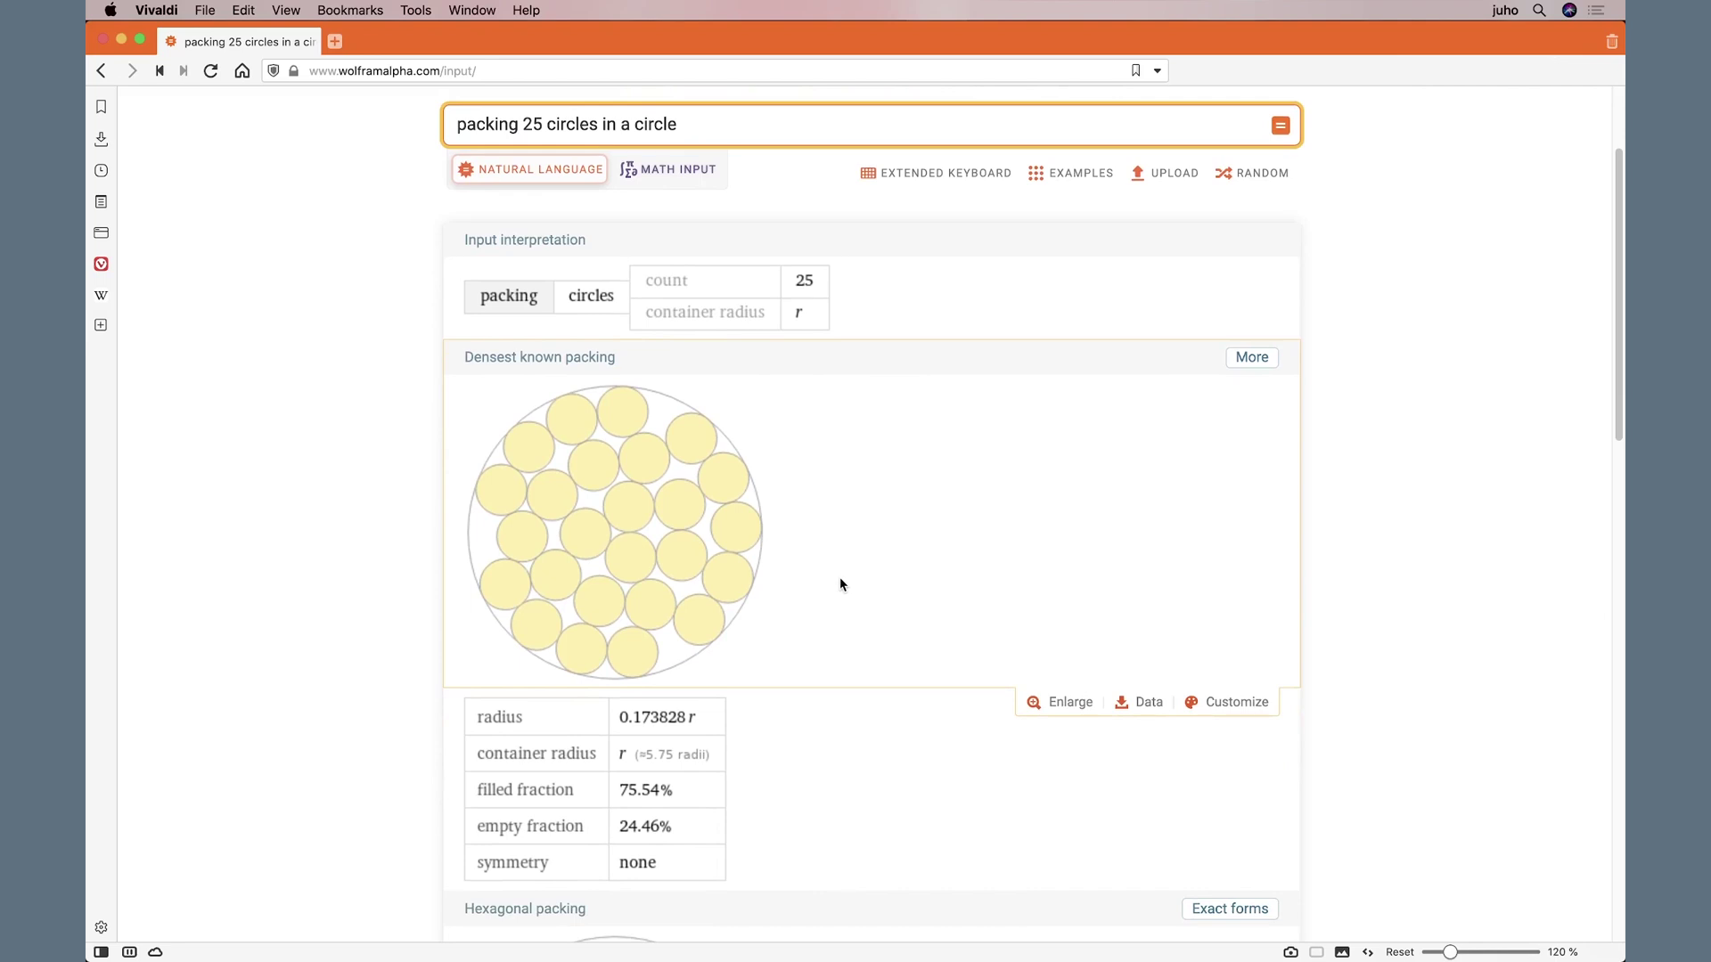
{"action": "scroll", "coordinate": [840, 585], "scroll_direction": "down", "scroll_amount": 9}
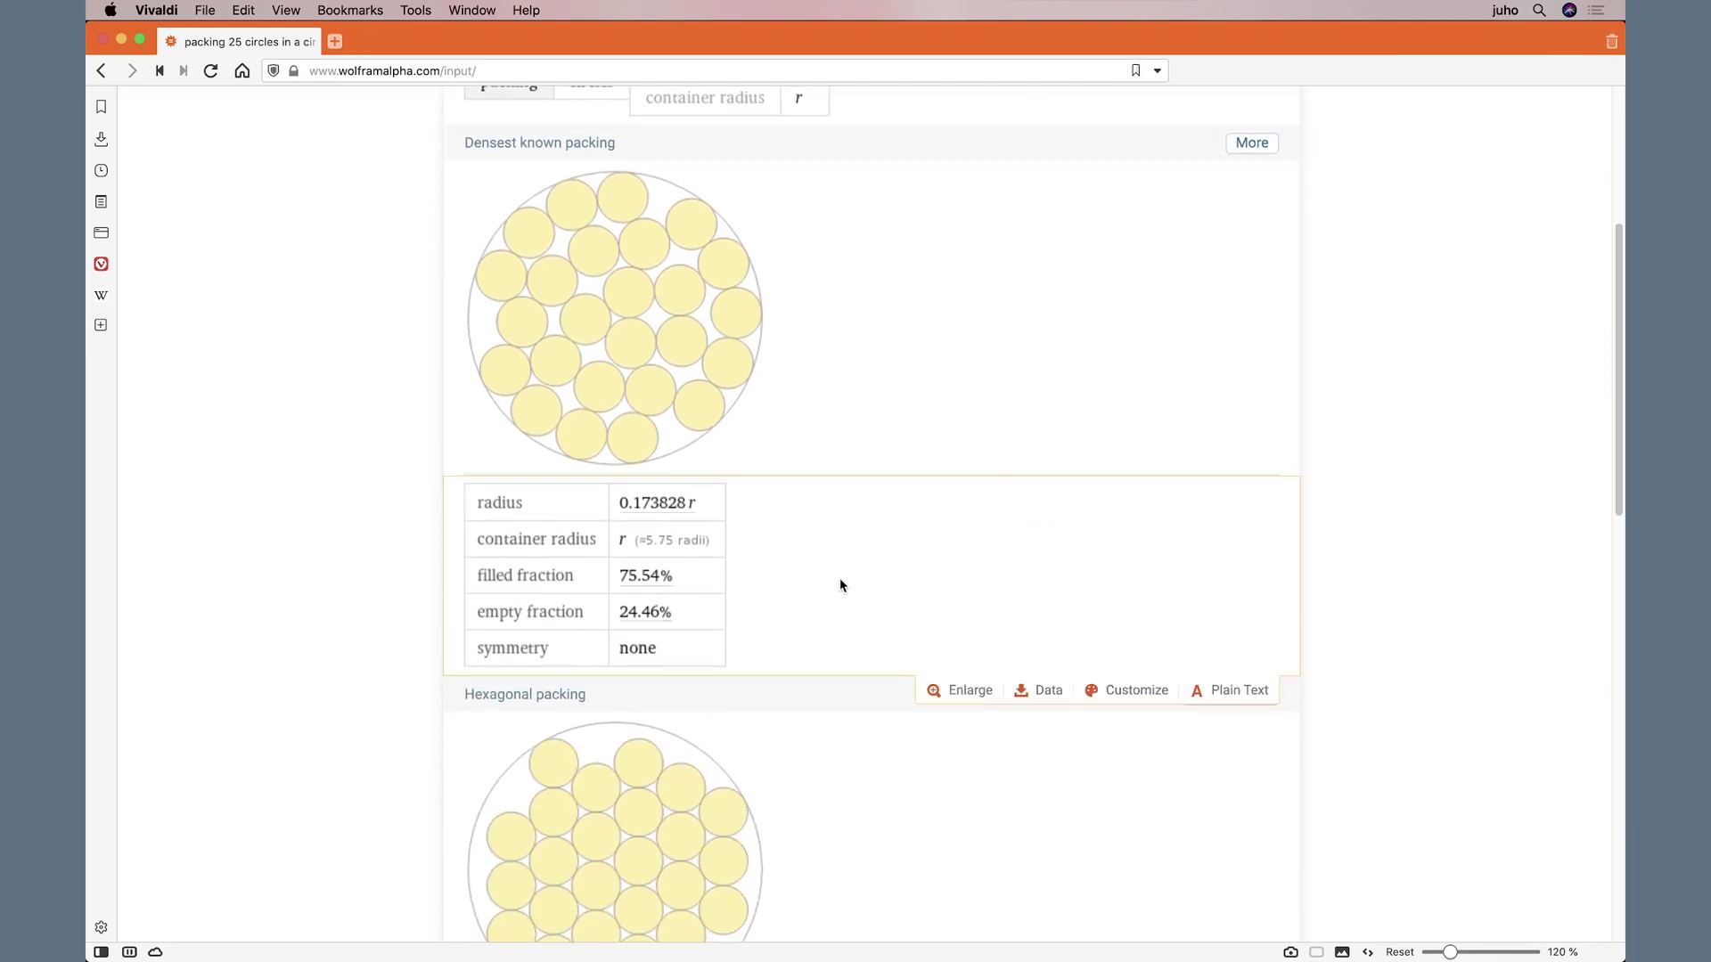
{"action": "scroll", "coordinate": [840, 585], "scroll_direction": "down", "scroll_amount": 7}
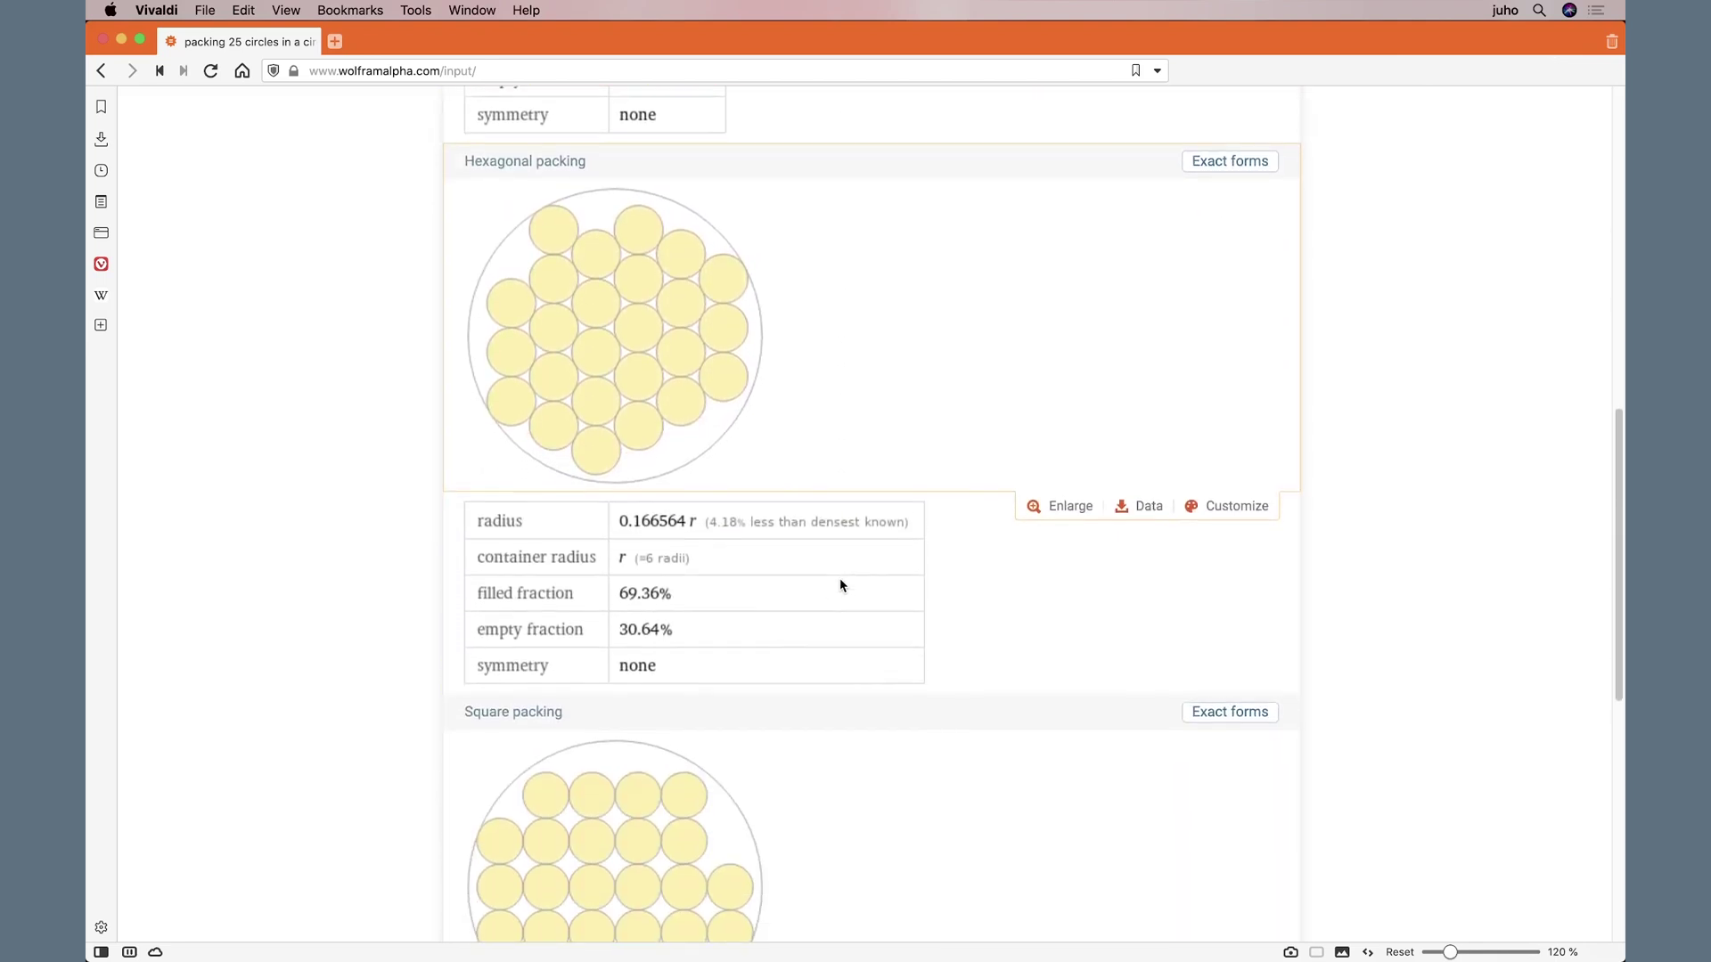
{"action": "scroll", "coordinate": [841, 586], "scroll_direction": "up", "scroll_amount": 15}
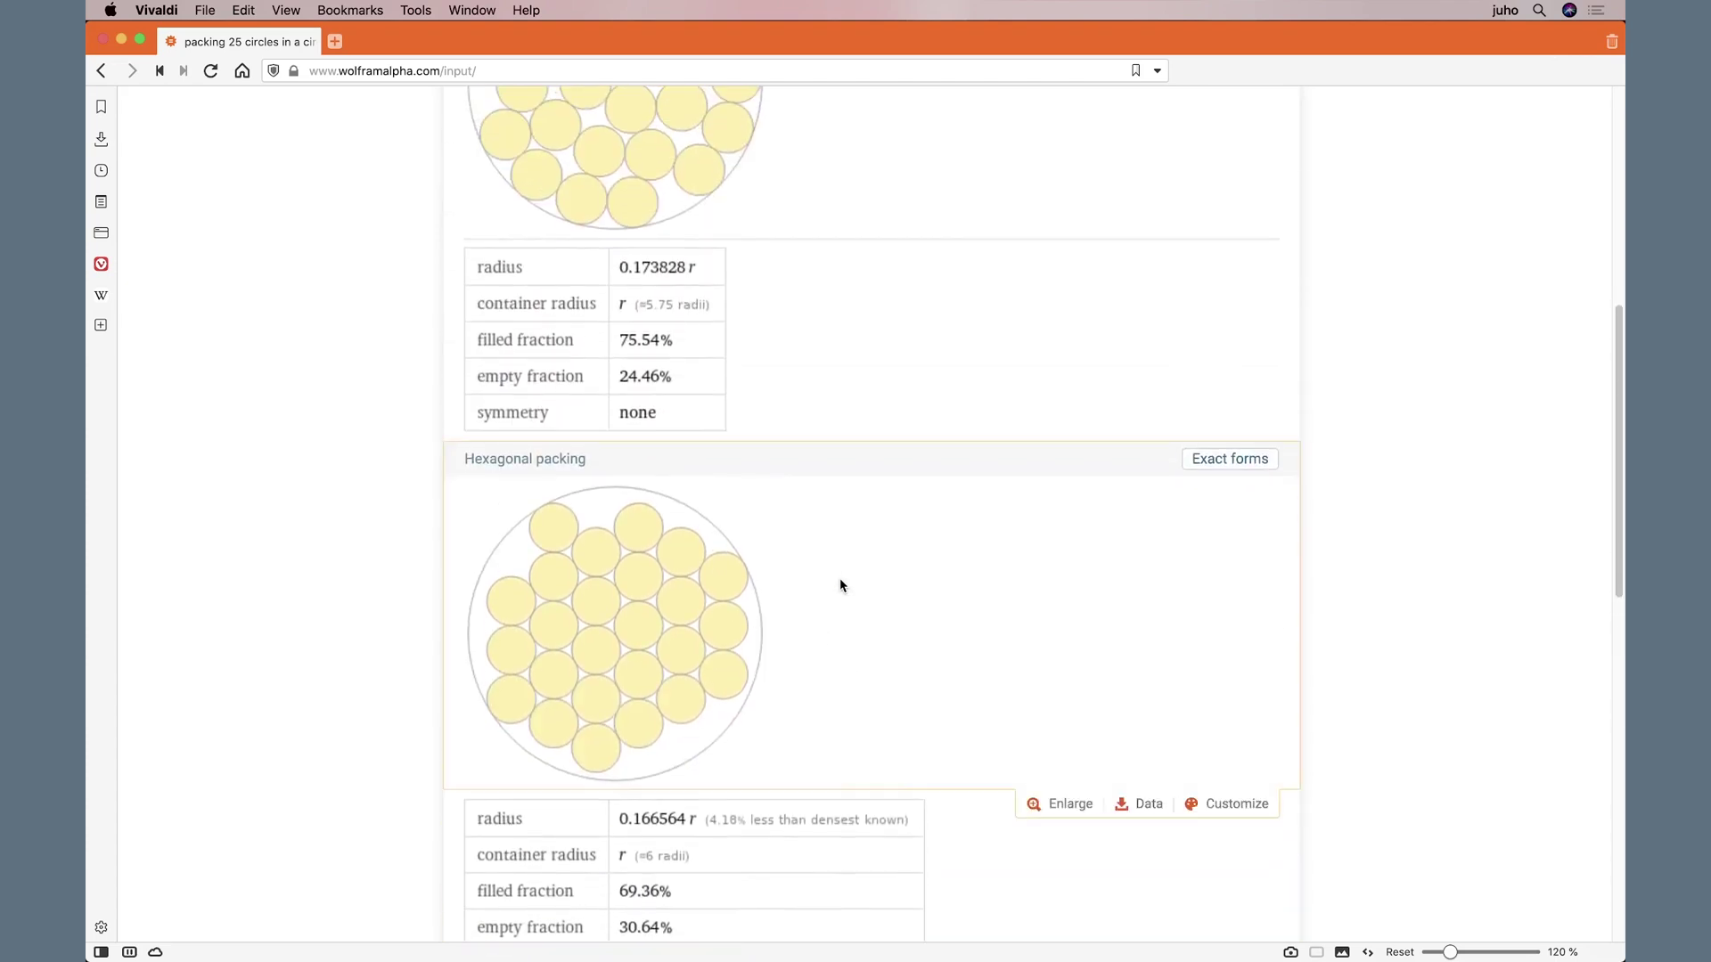
{"action": "scroll", "coordinate": [841, 585], "scroll_direction": "up", "scroll_amount": 2}
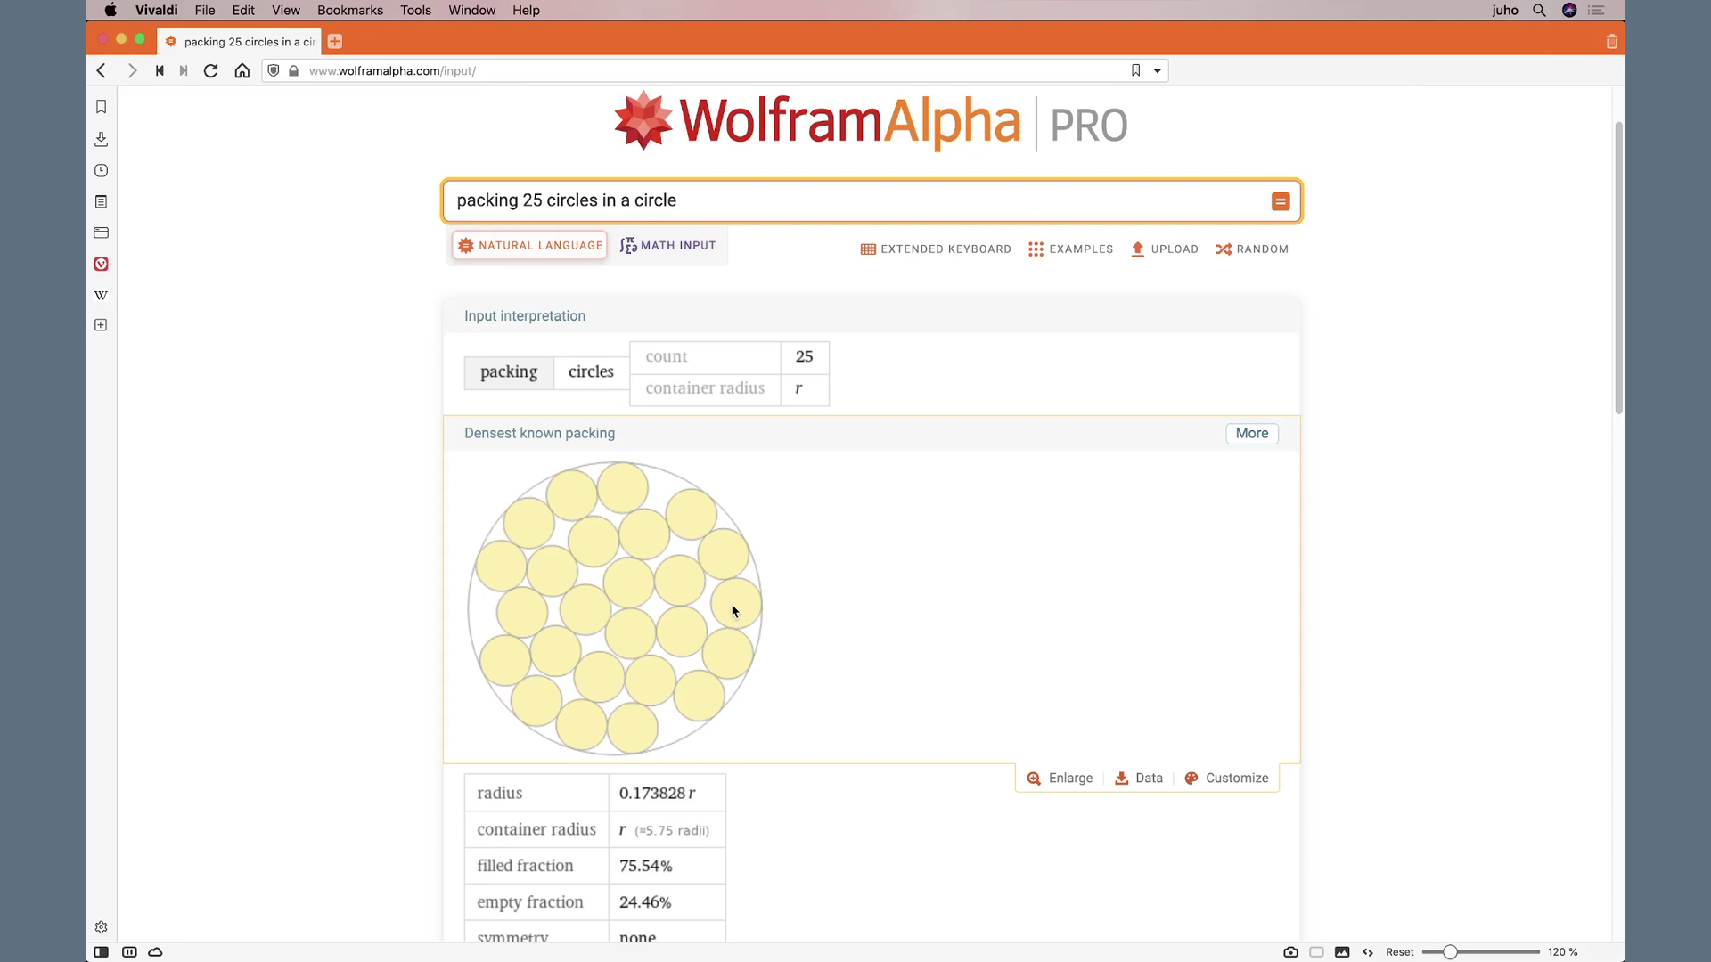
{"action": "left_click_drag", "start_coordinate": [734, 611], "coordinate": [792, 607]}
Step: Choose Vector Graphics as the download type for the densest packing diagram and show its file formats
{"action": "scroll", "coordinate": [1152, 768], "scroll_direction": "down", "scroll_amount": 1}
{"action": "scroll", "coordinate": [1152, 768], "scroll_direction": "down", "scroll_amount": 2}
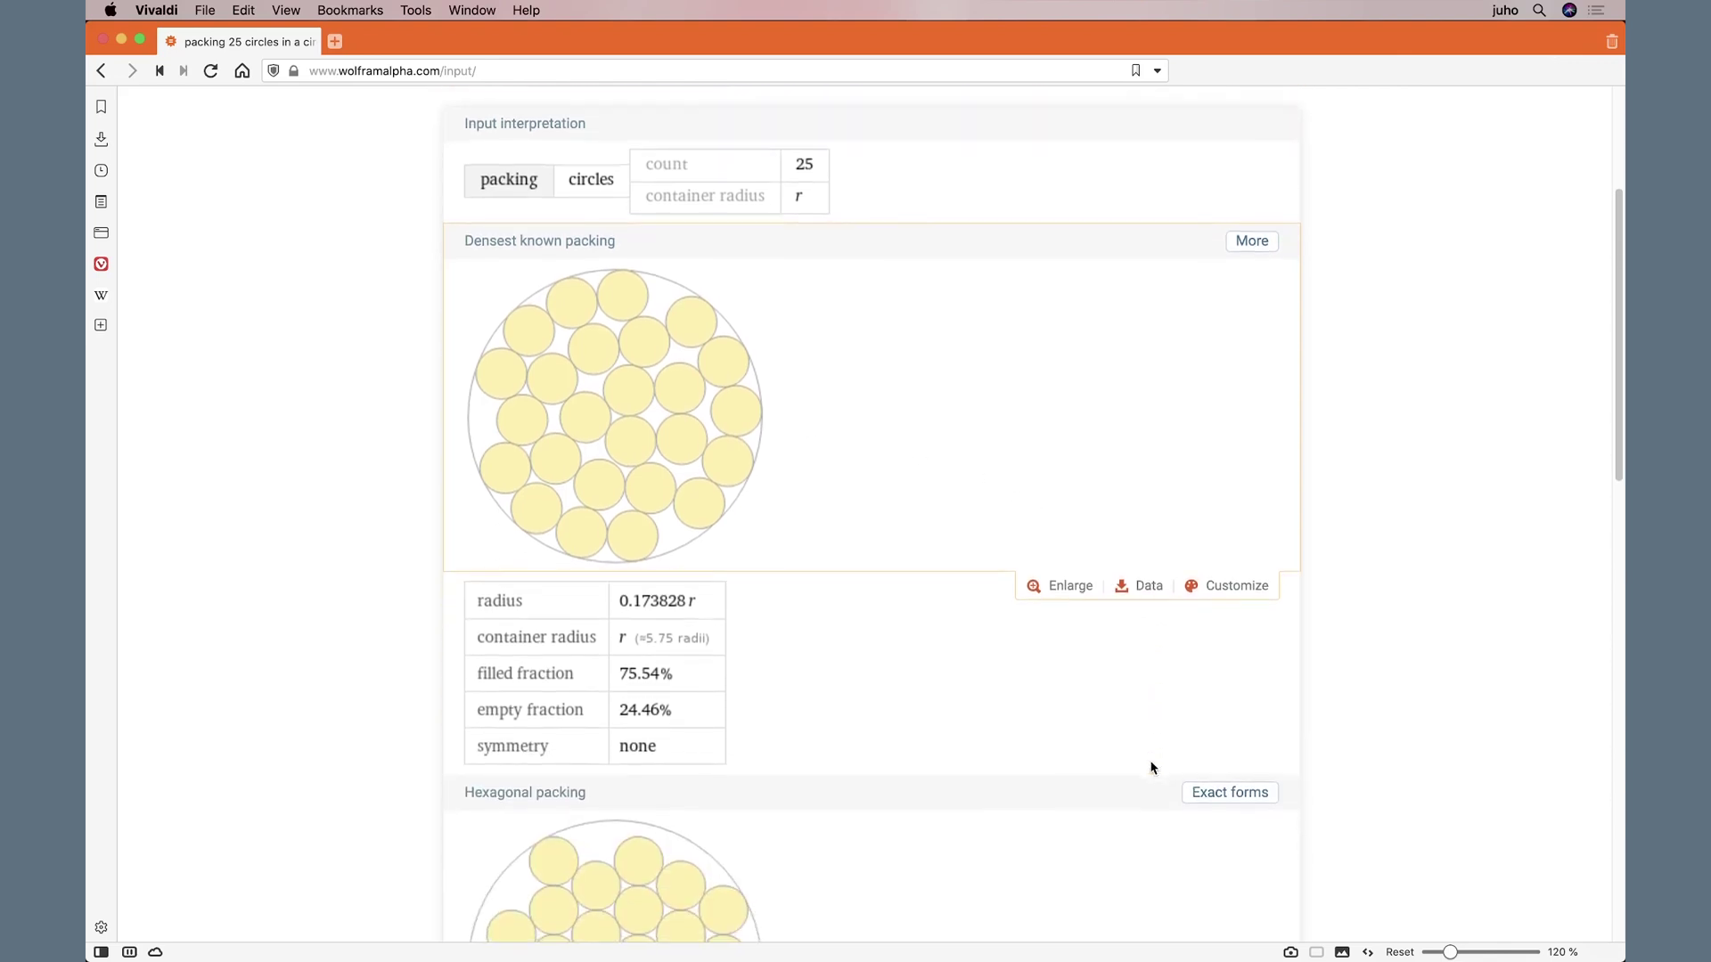
{"action": "left_click", "coordinate": [1149, 588]}
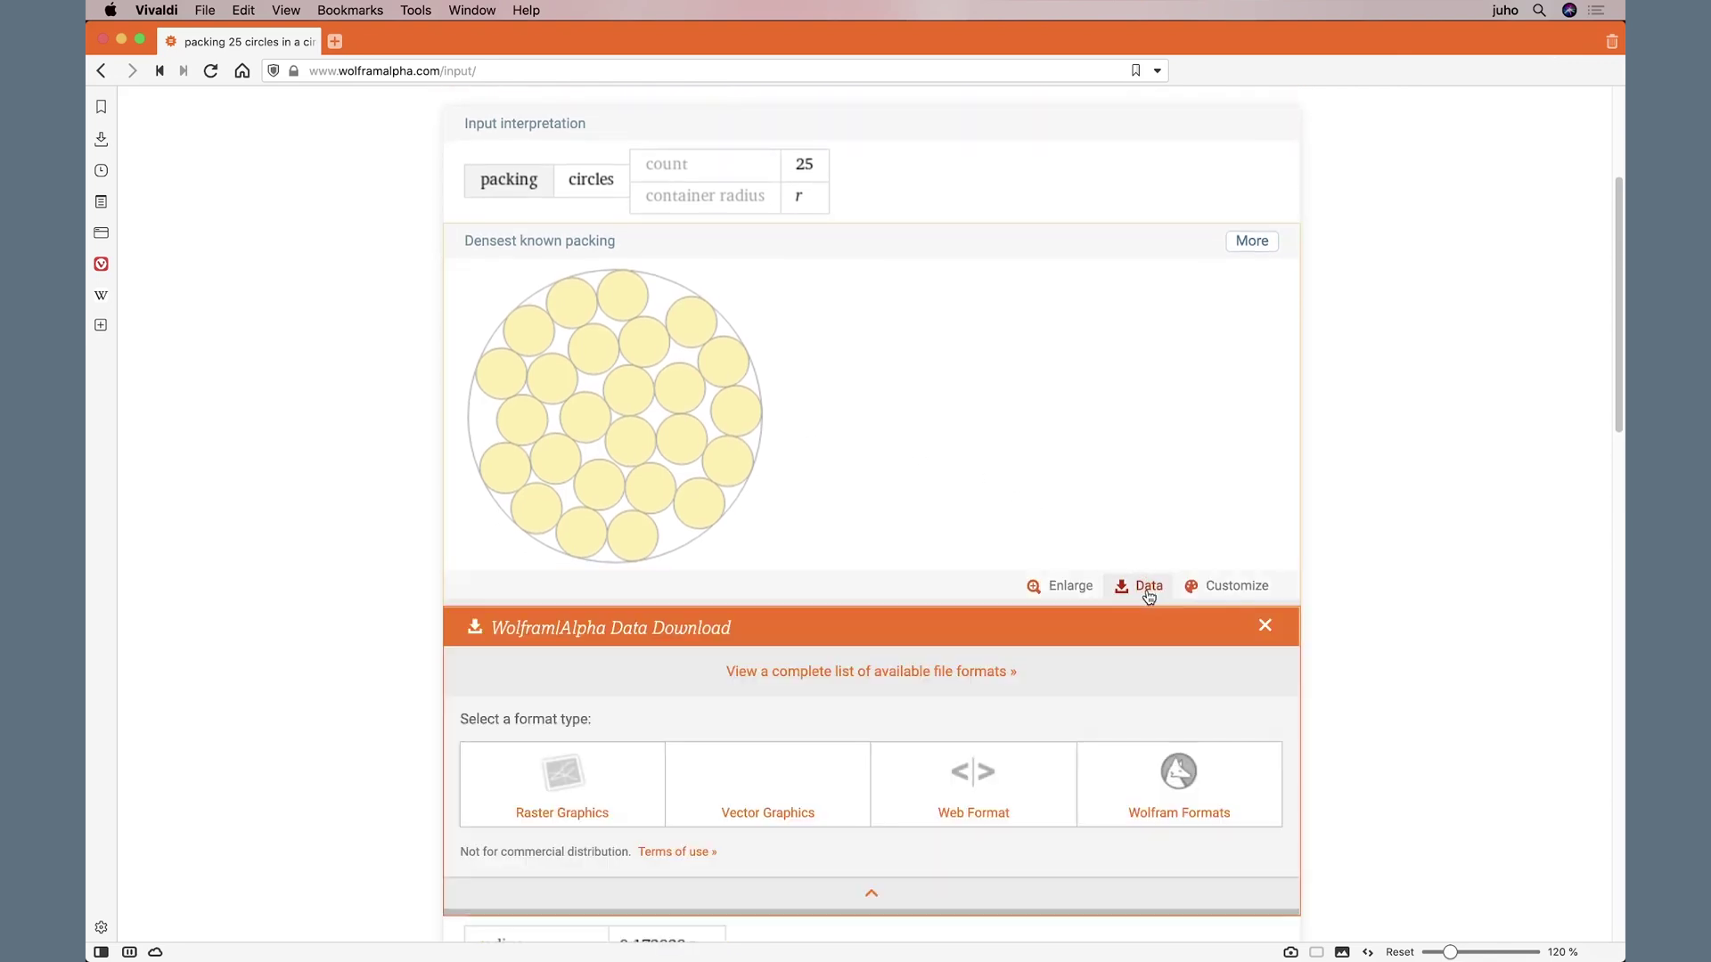
{"action": "left_click", "coordinate": [782, 782]}
{"action": "scroll", "coordinate": [781, 782], "scroll_direction": "down", "scroll_amount": 3}
{"action": "left_click", "coordinate": [552, 695]}
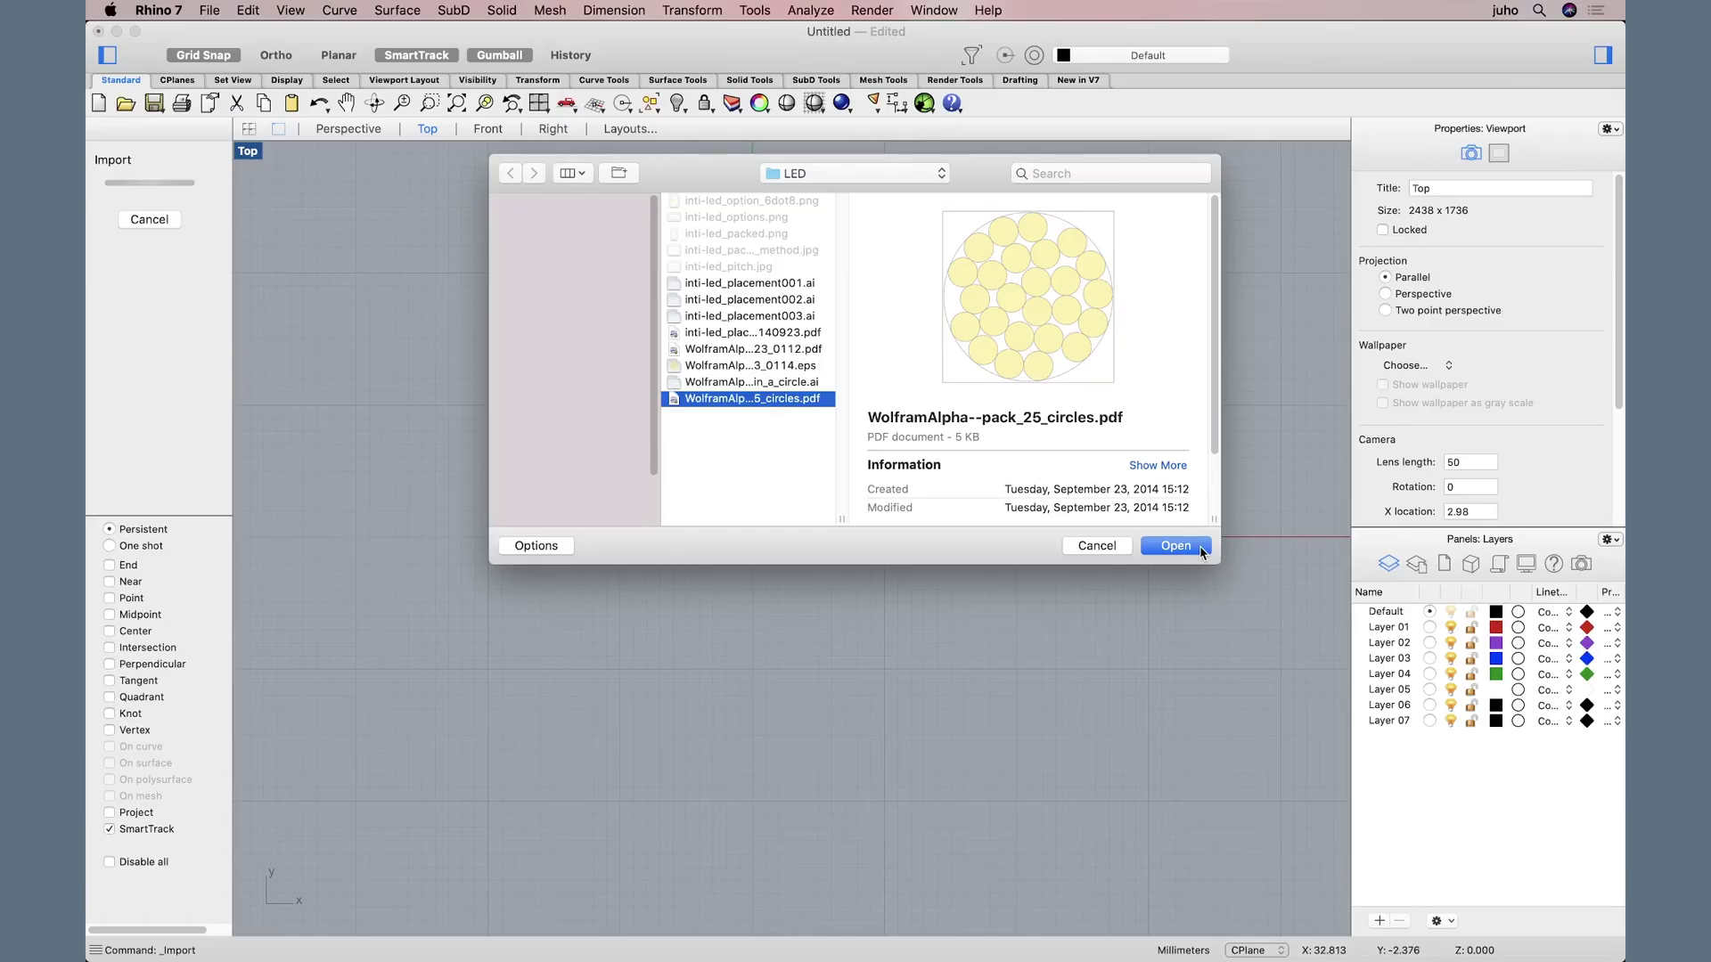
Step: Import WolframAlpha--pack_25_circles.pdf with fills brought in as boundary curves
{"action": "left_click", "coordinate": [1202, 546]}
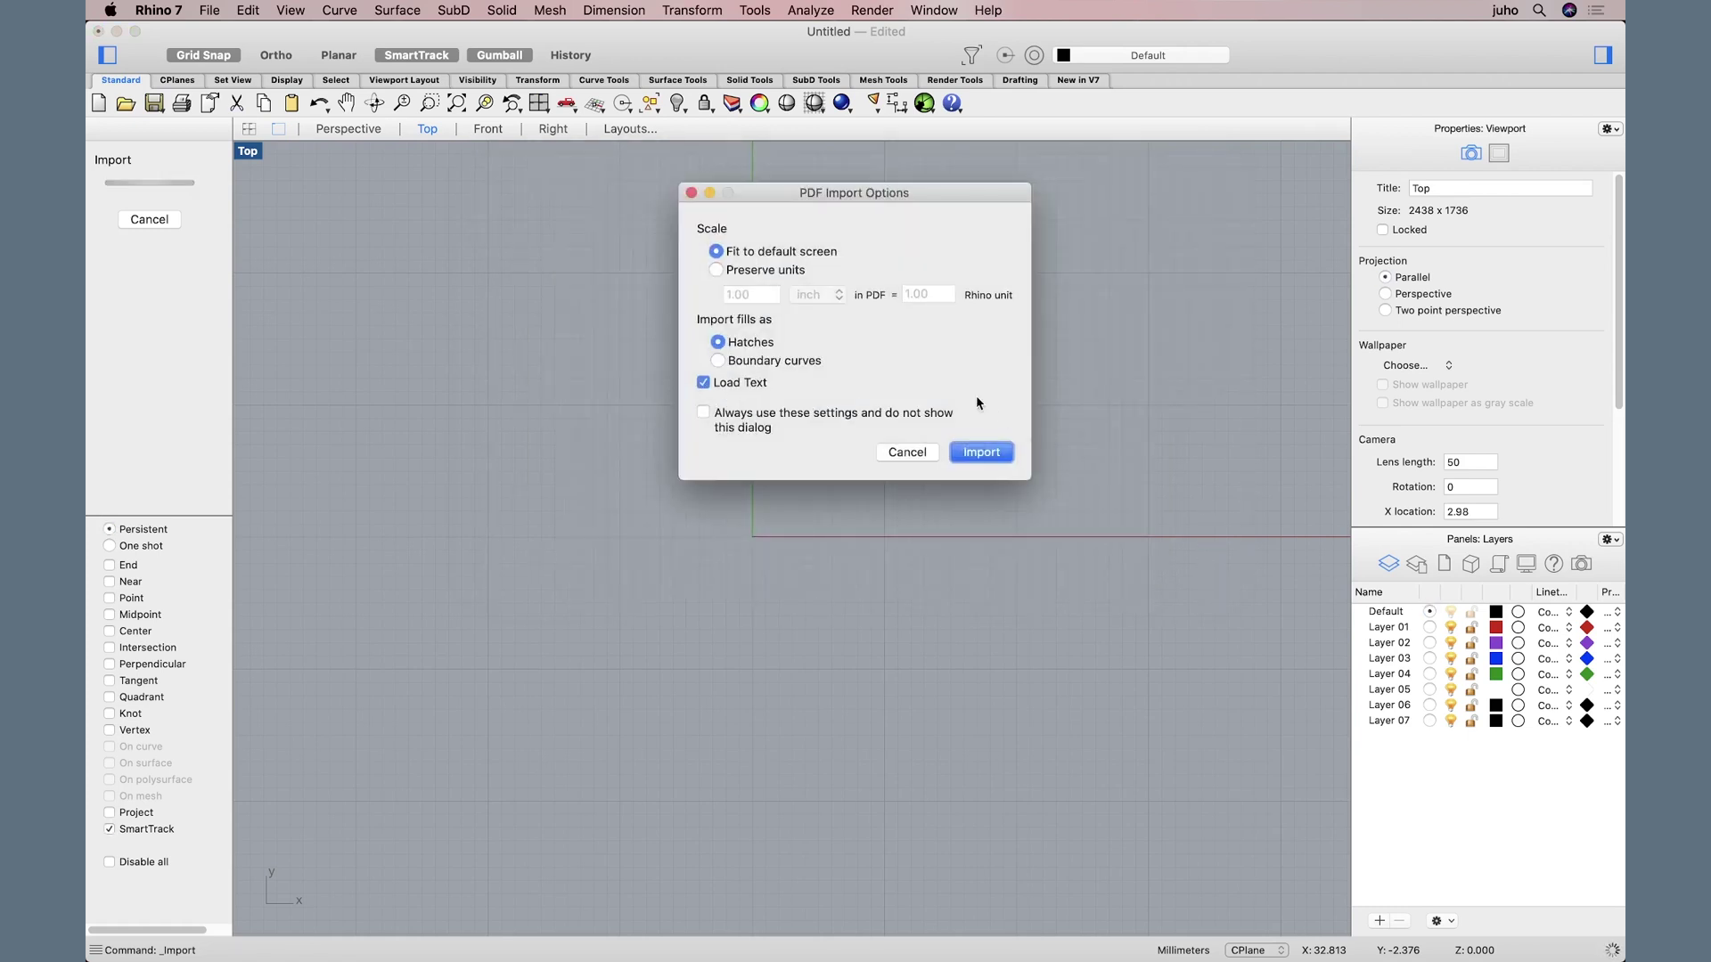
{"action": "left_click", "coordinate": [786, 364]}
{"action": "left_click", "coordinate": [983, 453]}
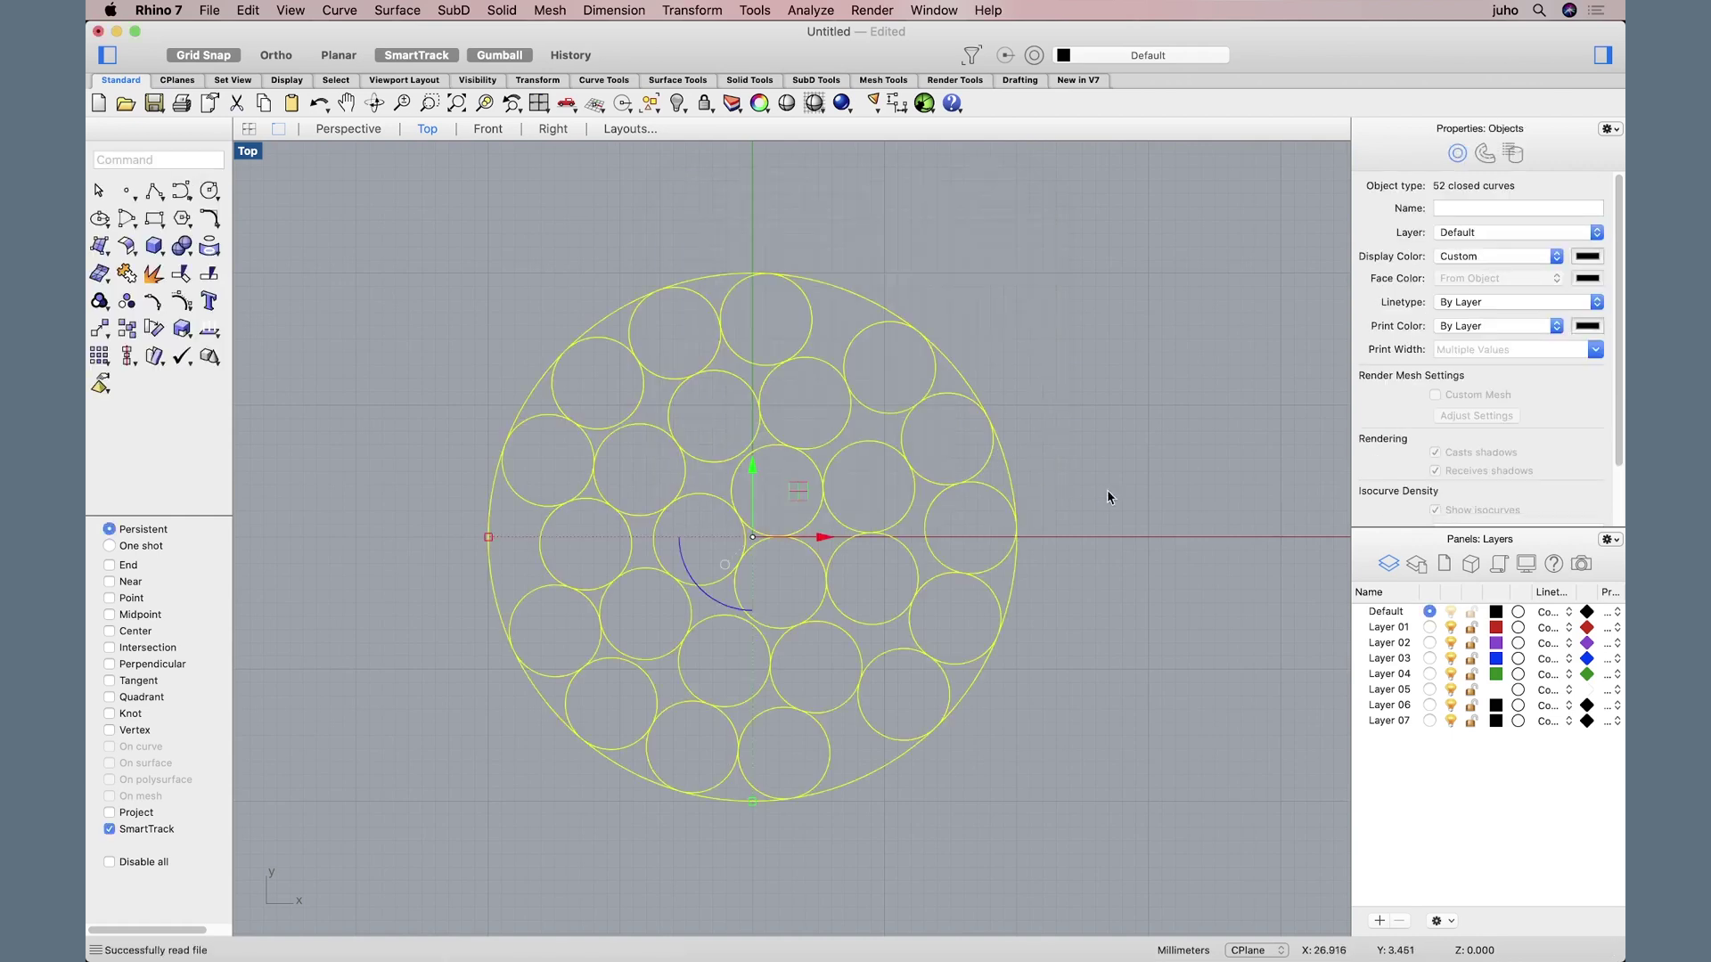
Step: Select the extra objects by colour and delete them
{"action": "left_click", "coordinate": [908, 430]}
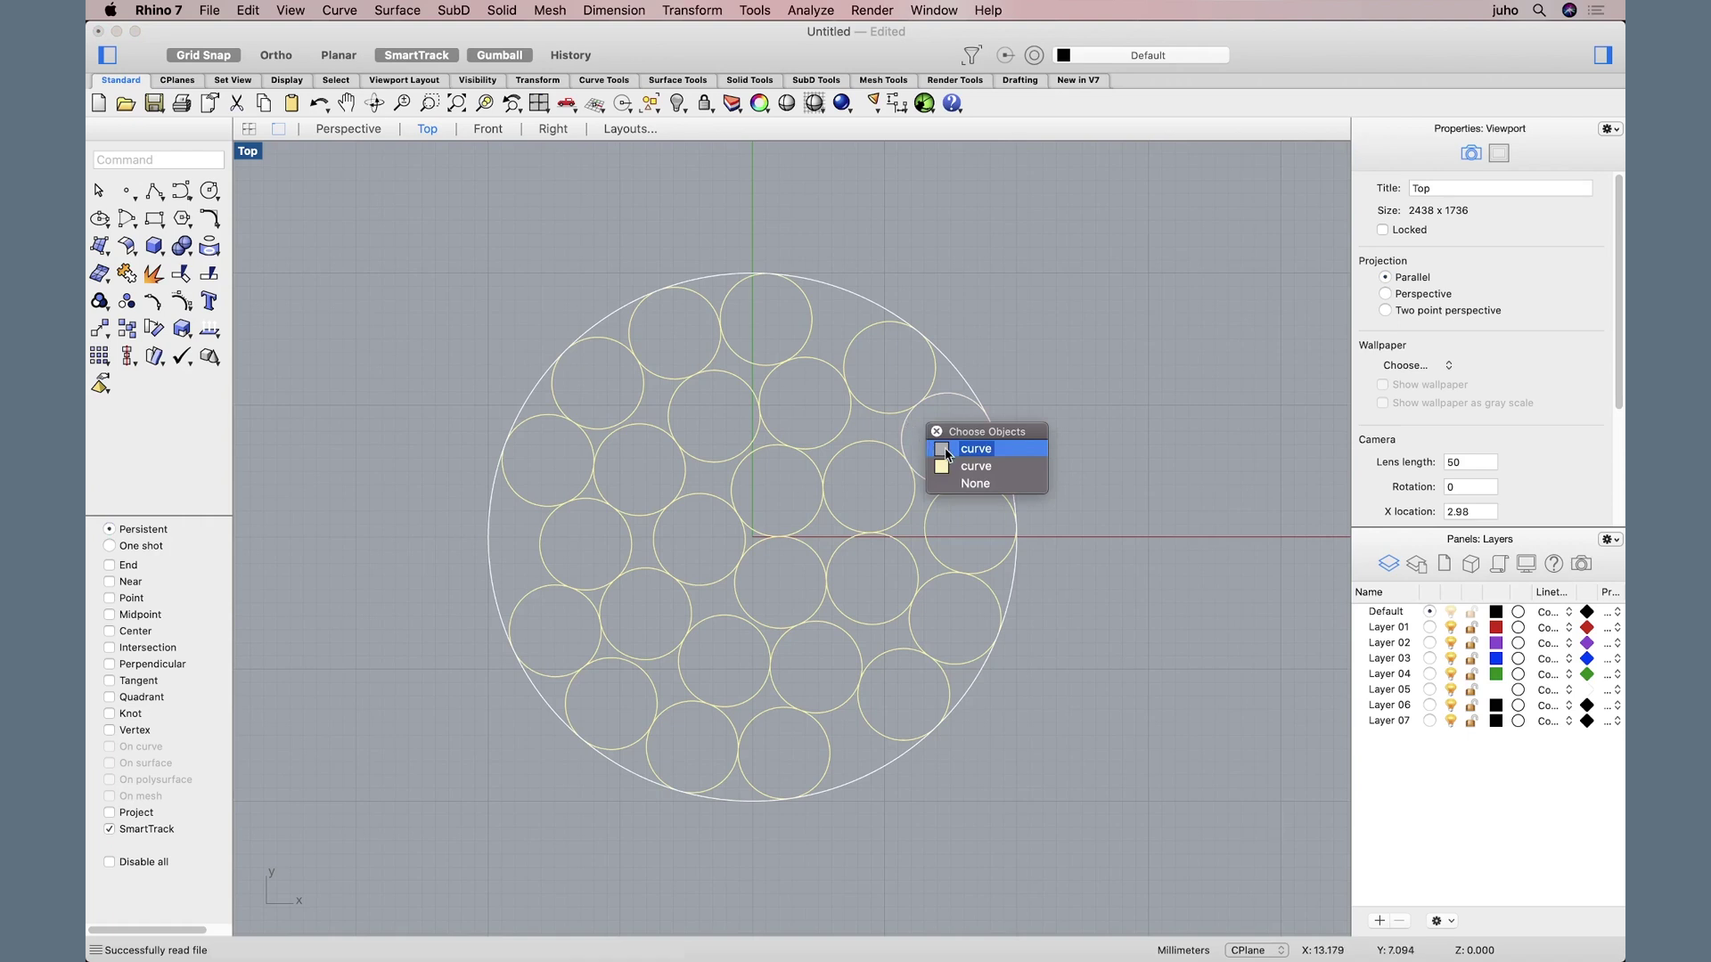
{"action": "left_click", "coordinate": [976, 449]}
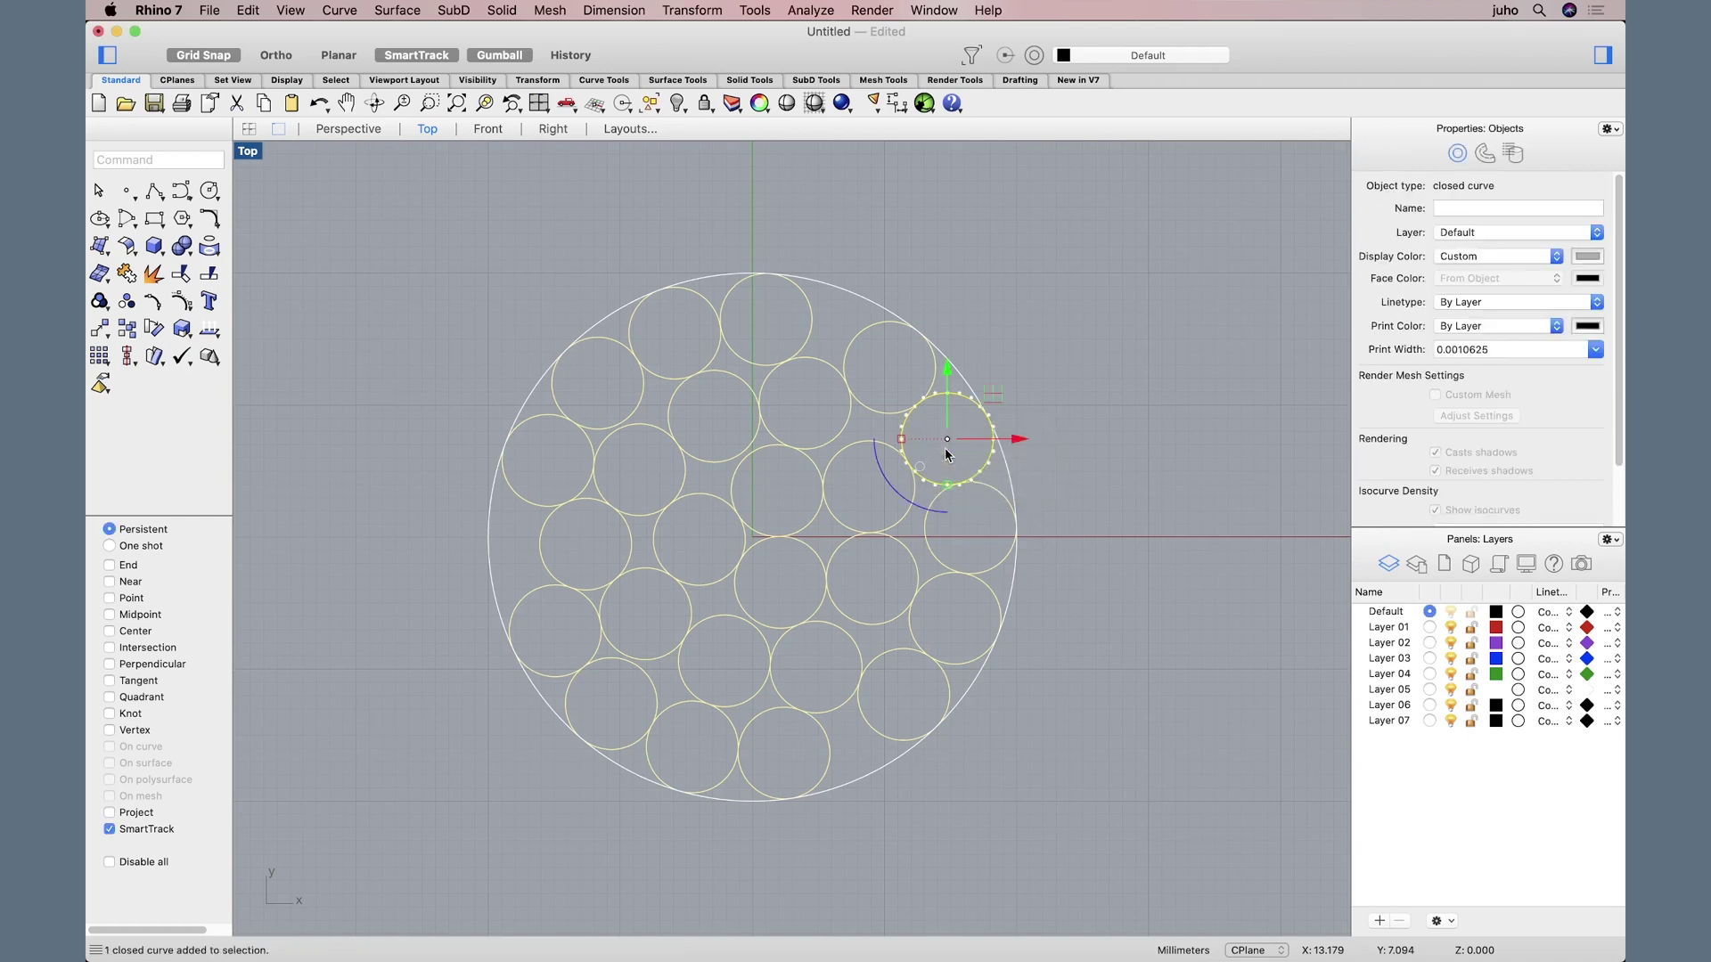
{"action": "left_click", "coordinate": [254, 10]}
{"action": "mouse_move", "coordinate": [298, 197]}
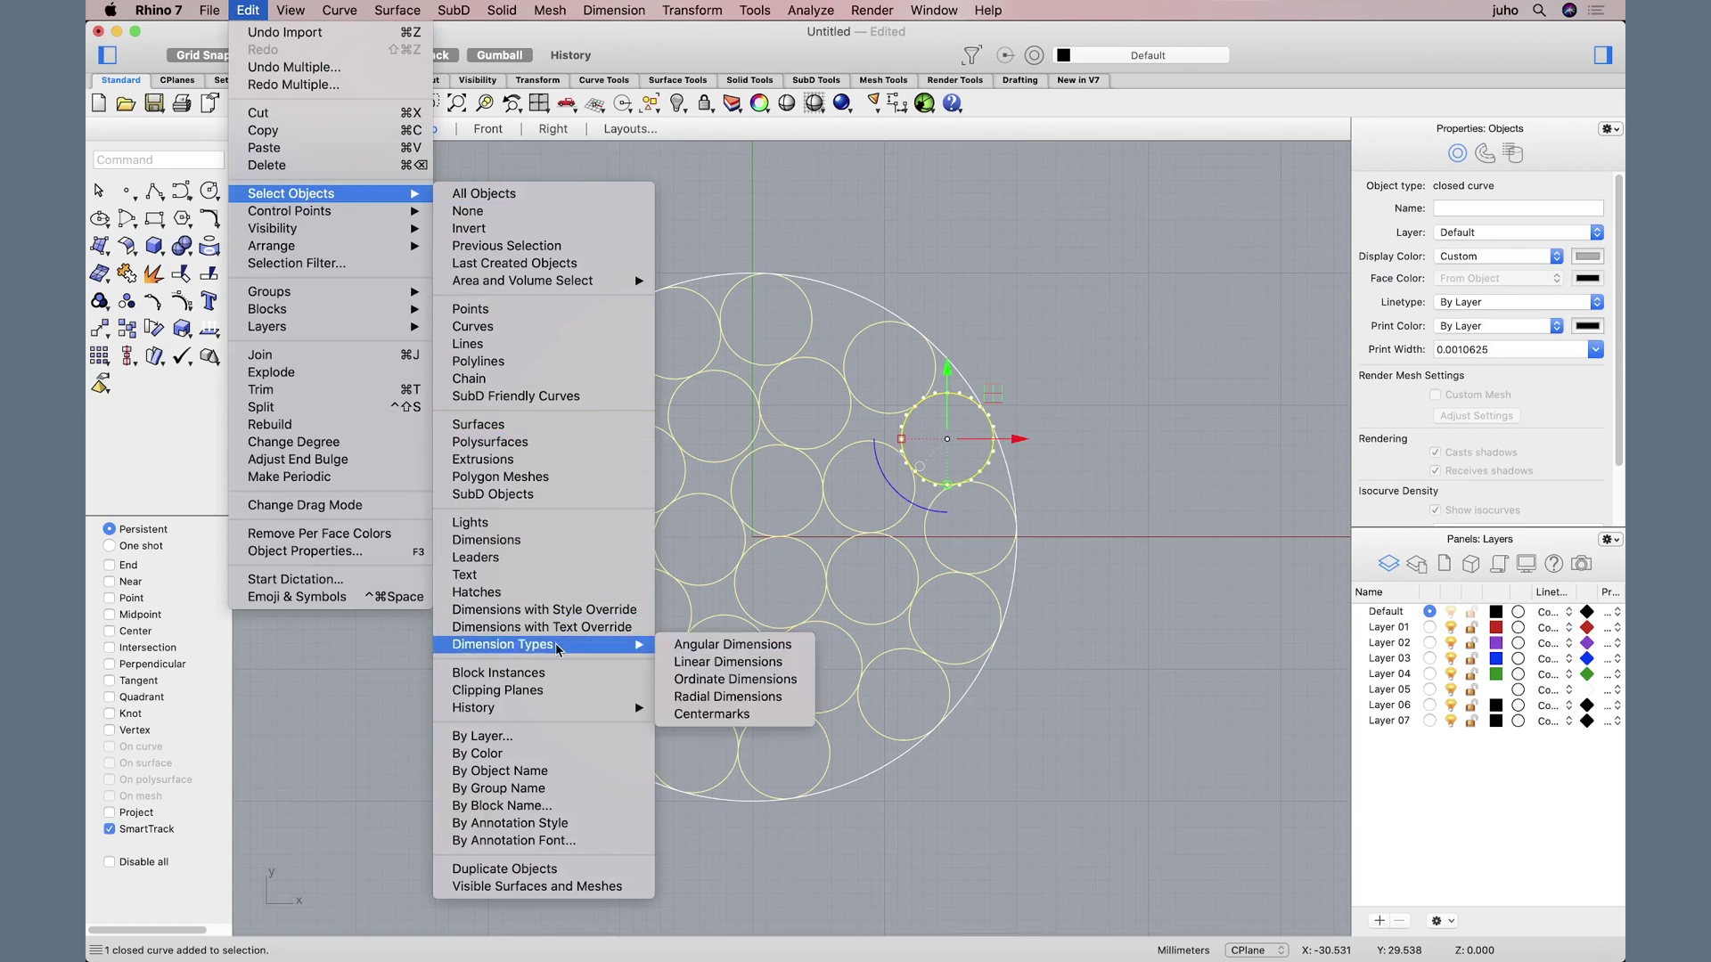
{"action": "left_click", "coordinate": [571, 755]}
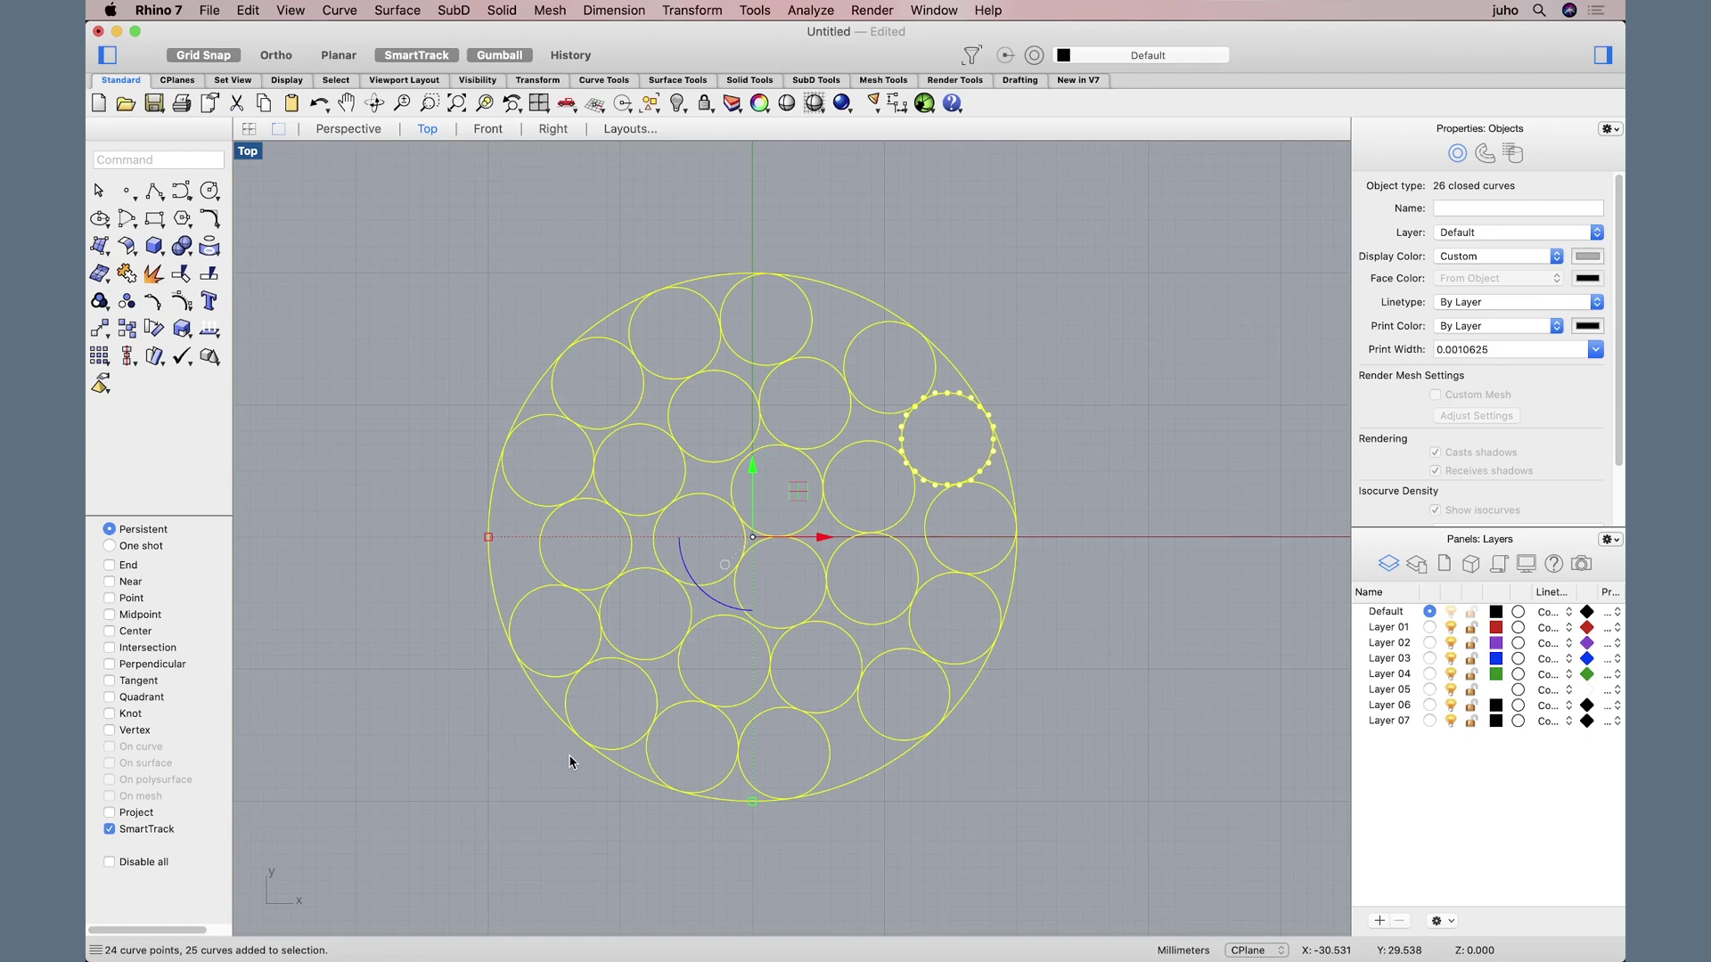
{"action": "key", "text": "Delete"}
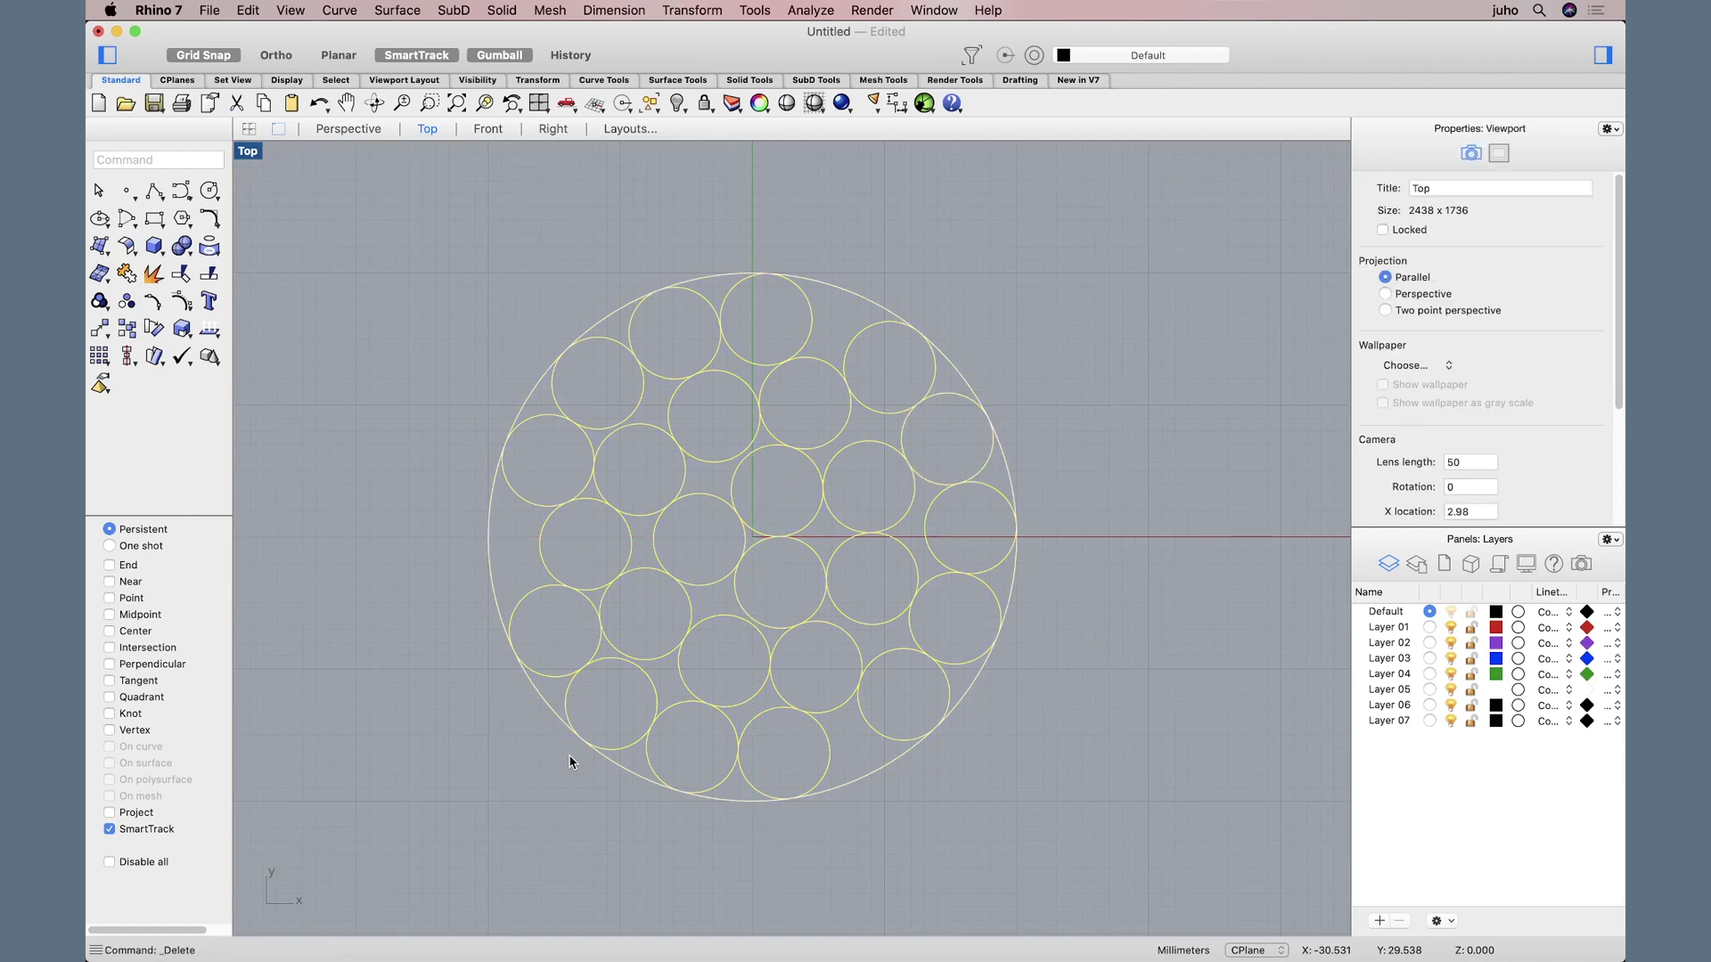
Step: Check that a small circle and the enclosing circle are separate curves using the gumball
{"action": "left_click", "coordinate": [909, 553]}
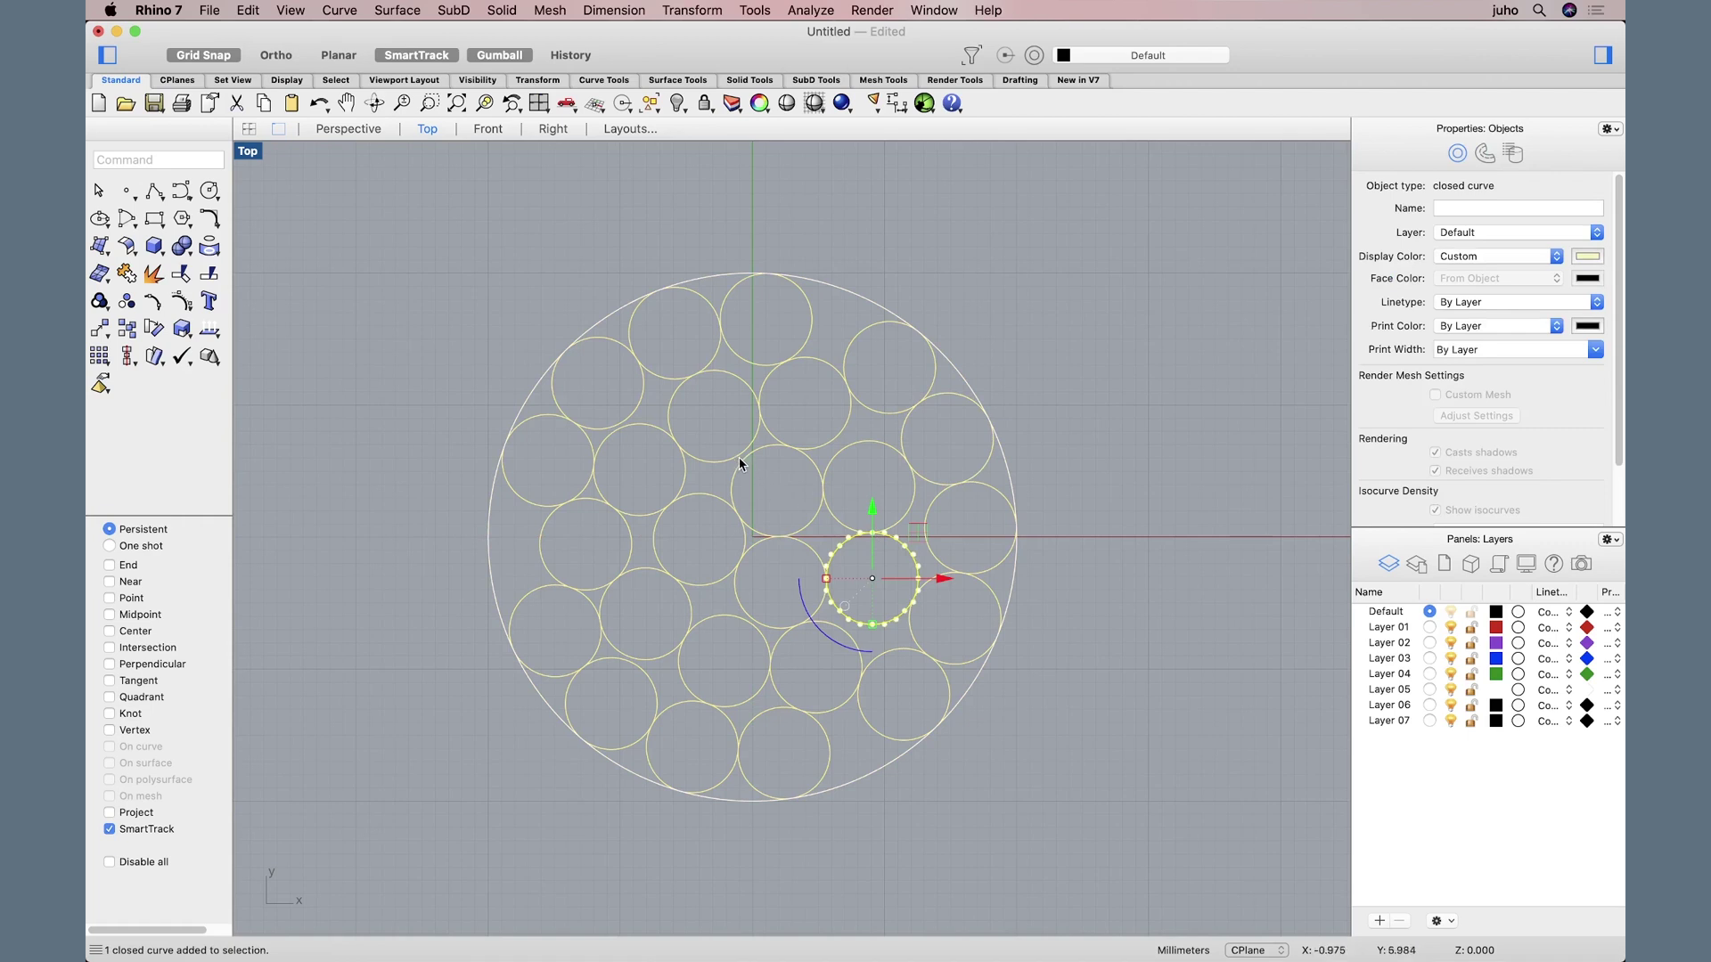
{"action": "left_click_drag", "start_coordinate": [842, 554], "coordinate": [609, 445]}
{"action": "left_click", "coordinate": [869, 296]}
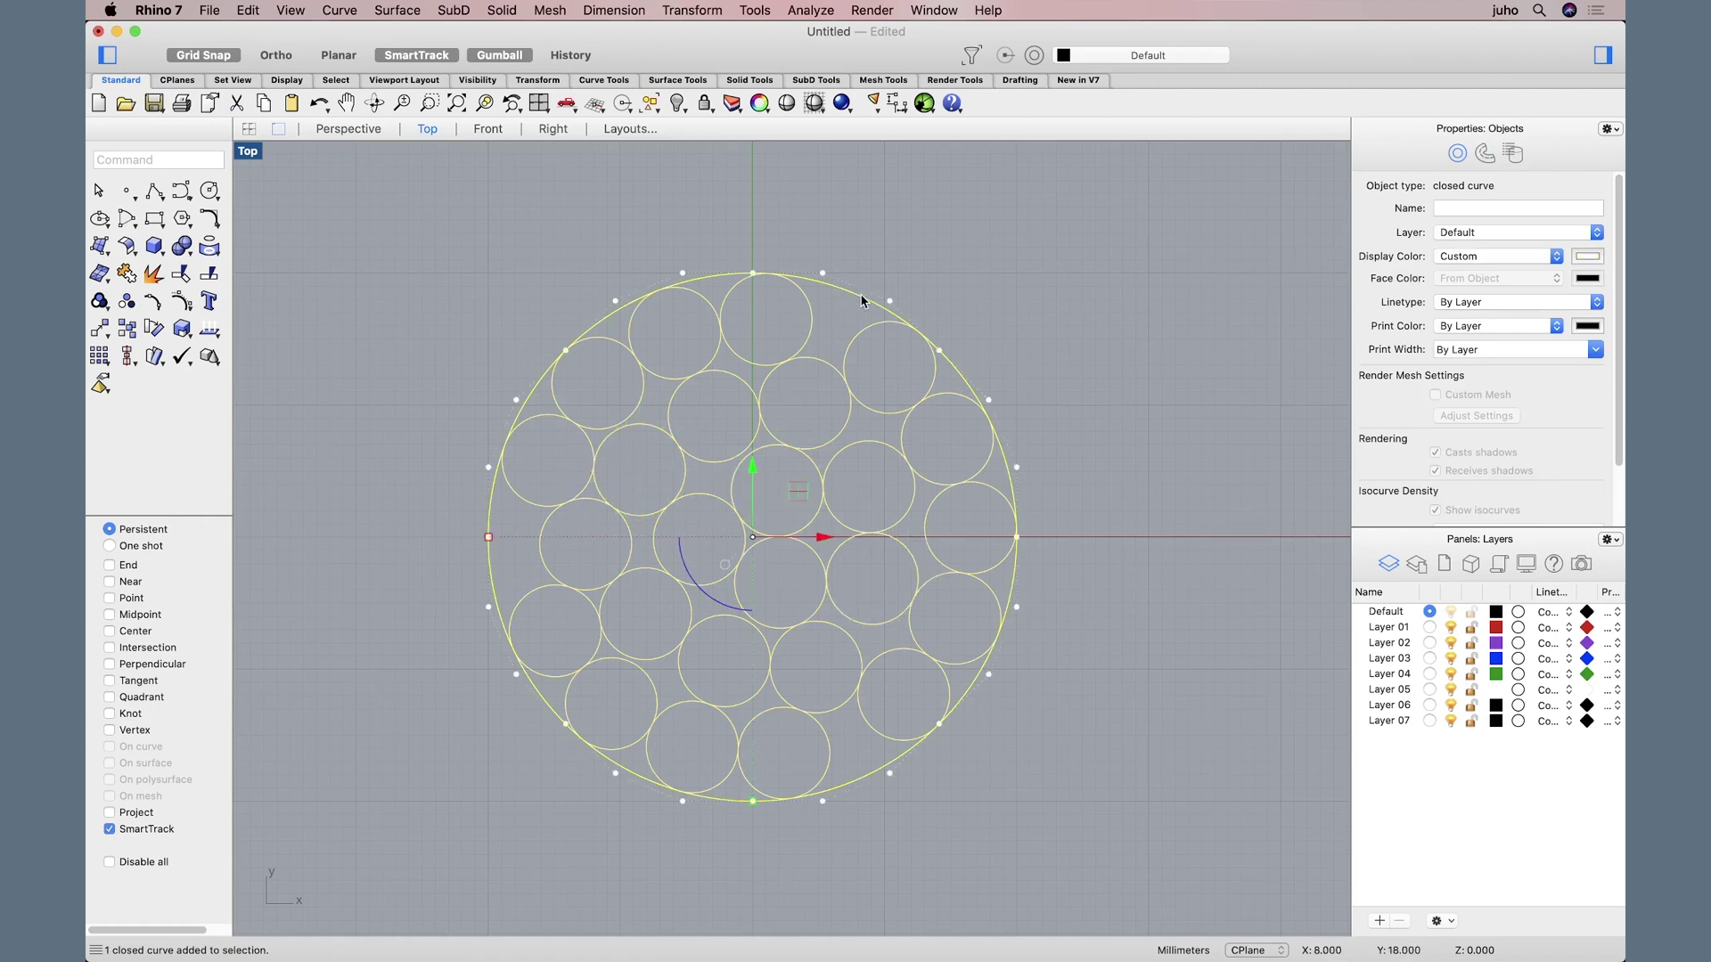
{"action": "left_click", "coordinate": [998, 329]}
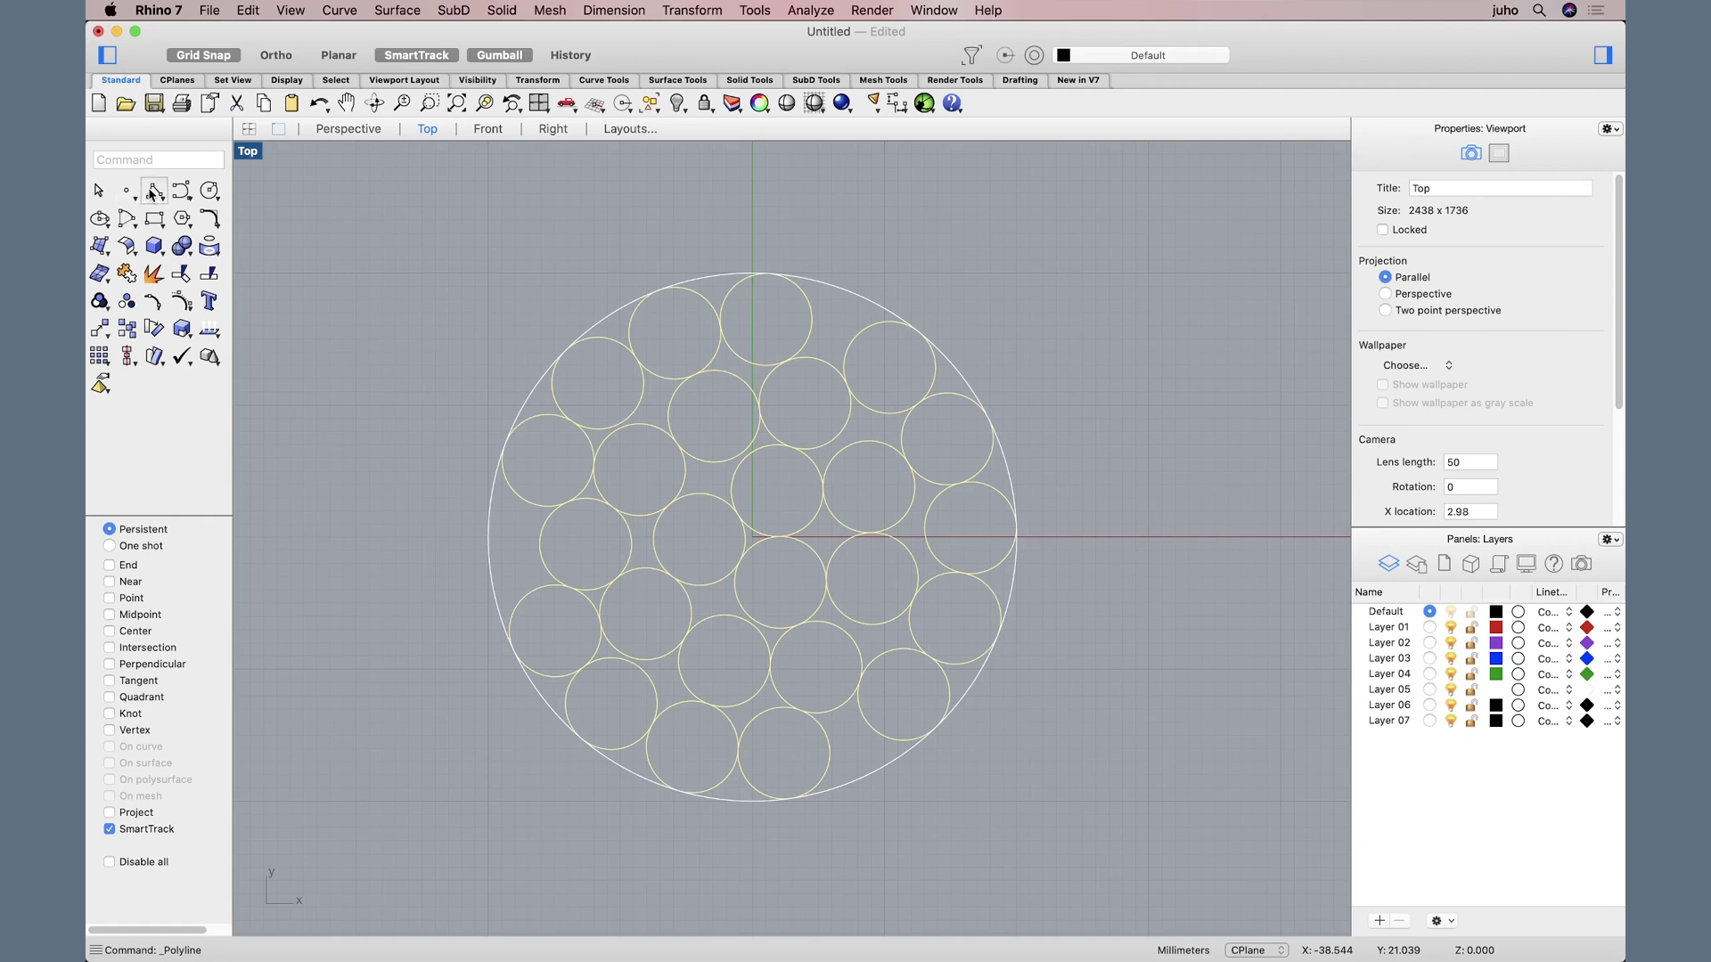
{"action": "left_click_drag", "start_coordinate": [152, 193], "coordinate": [170, 197]}
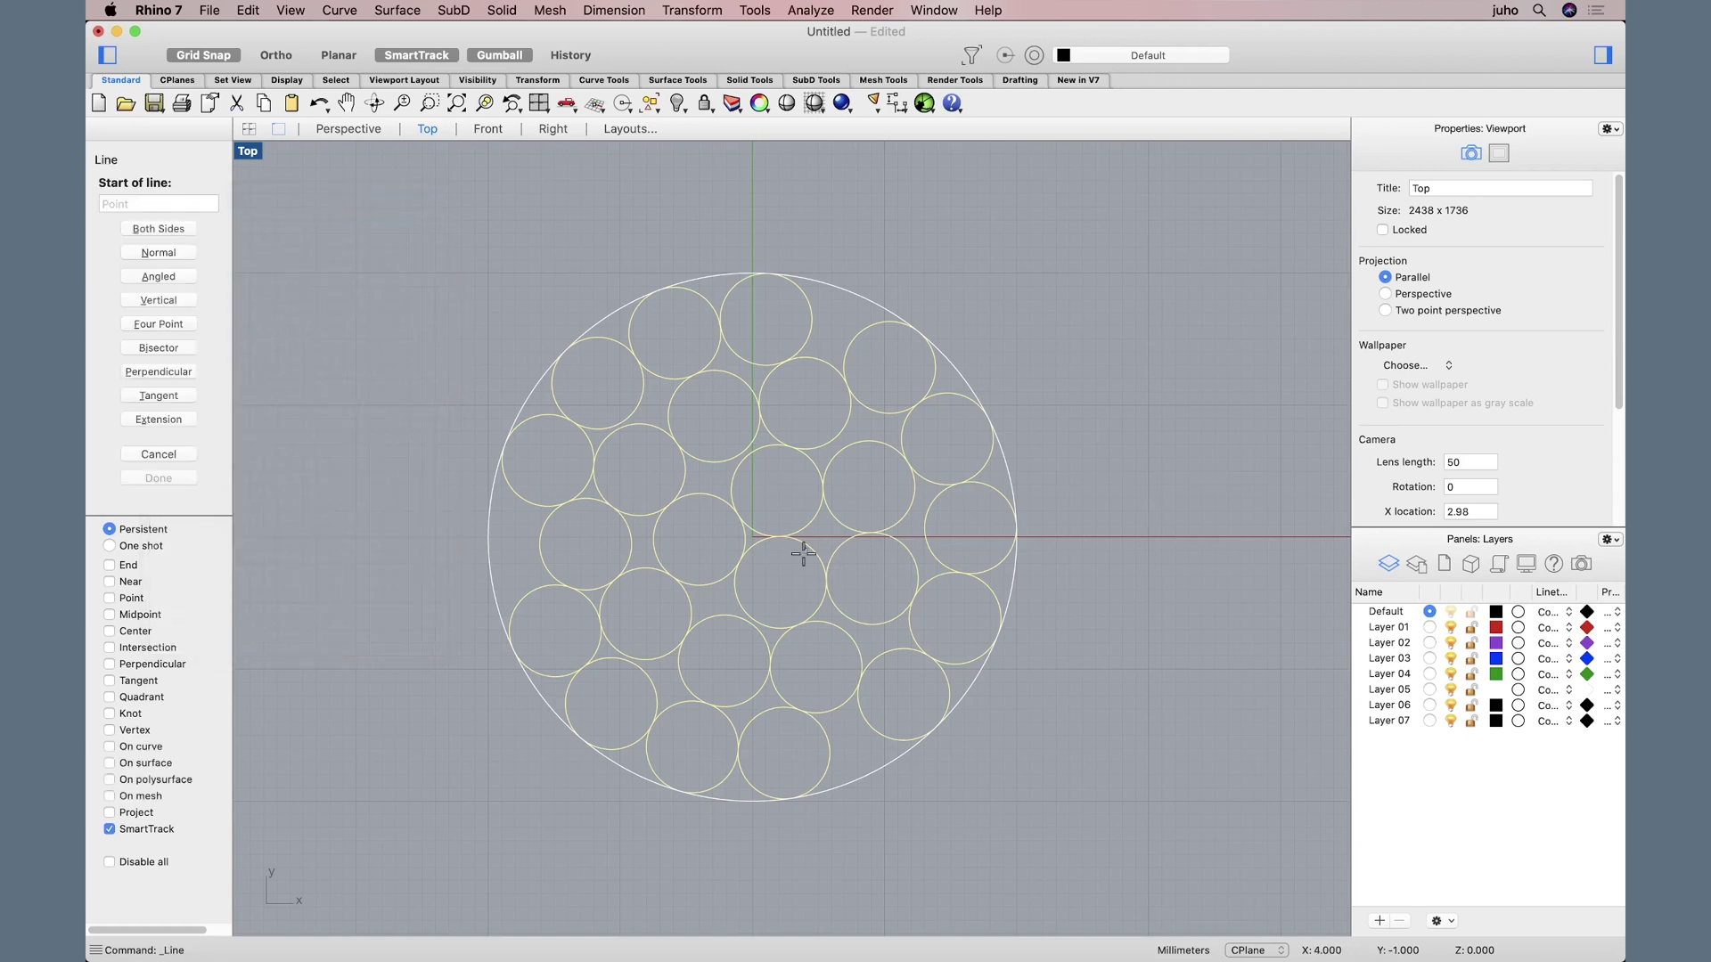
{"action": "left_click", "coordinate": [1059, 511]}
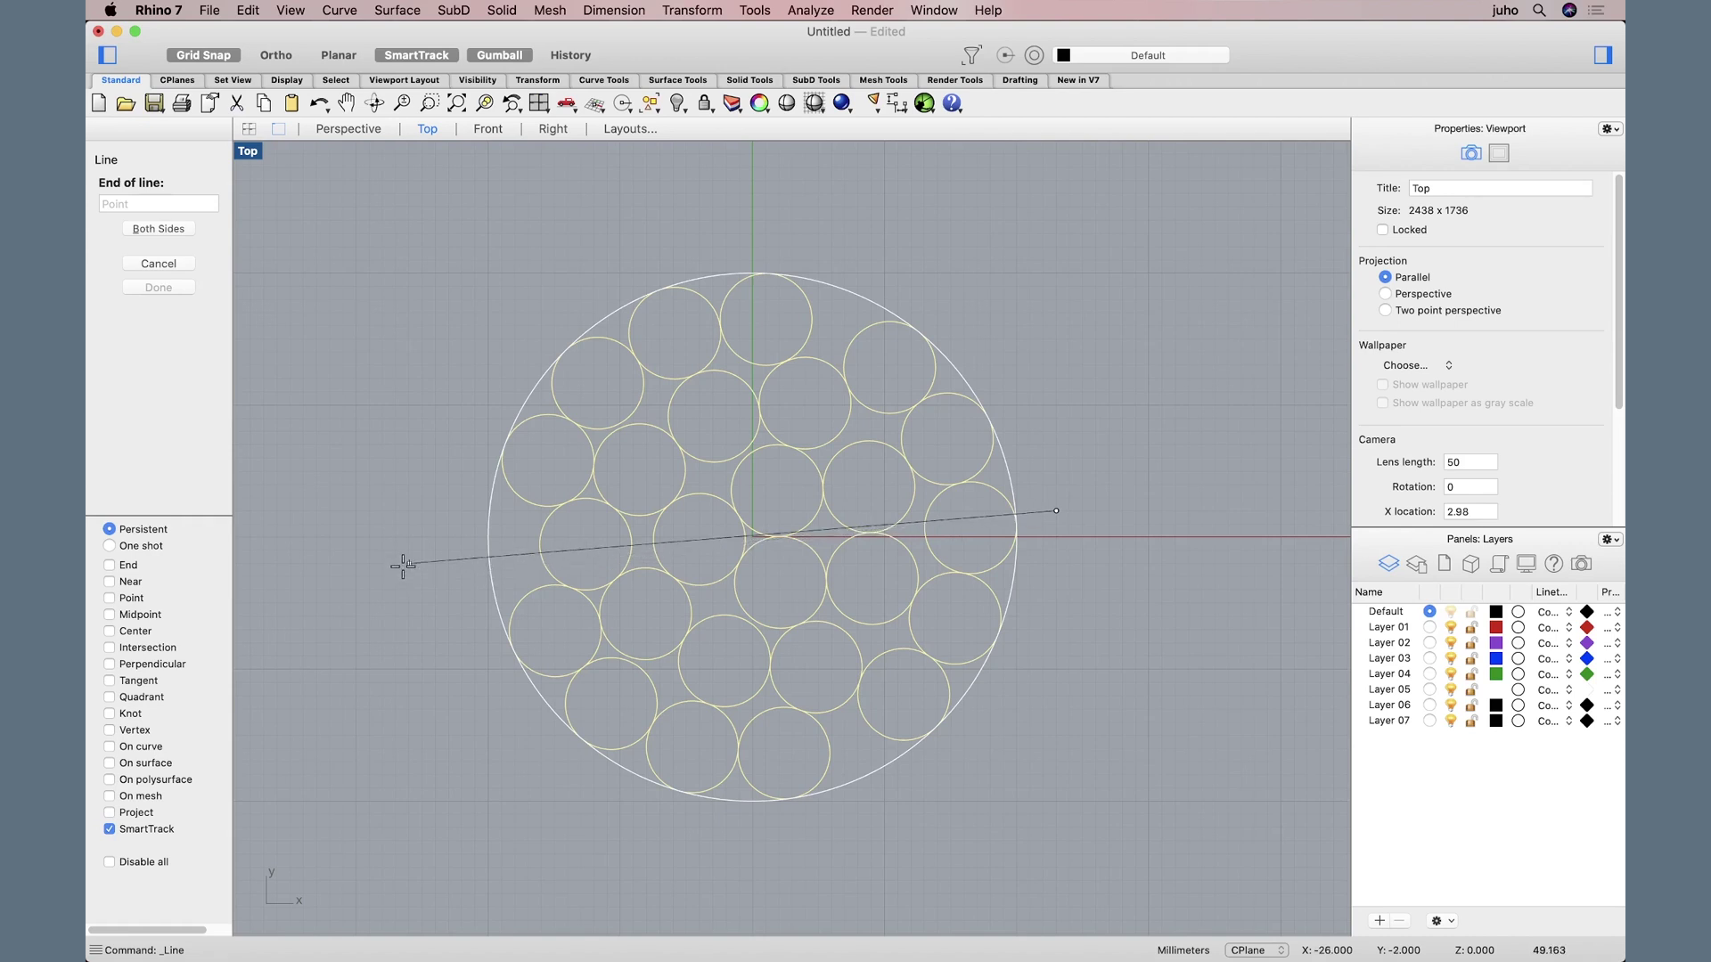
{"action": "left_click", "coordinate": [397, 549]}
{"action": "left_click_drag", "start_coordinate": [435, 550], "coordinate": [438, 565]}
{"action": "left_click", "coordinate": [1221, 666]}
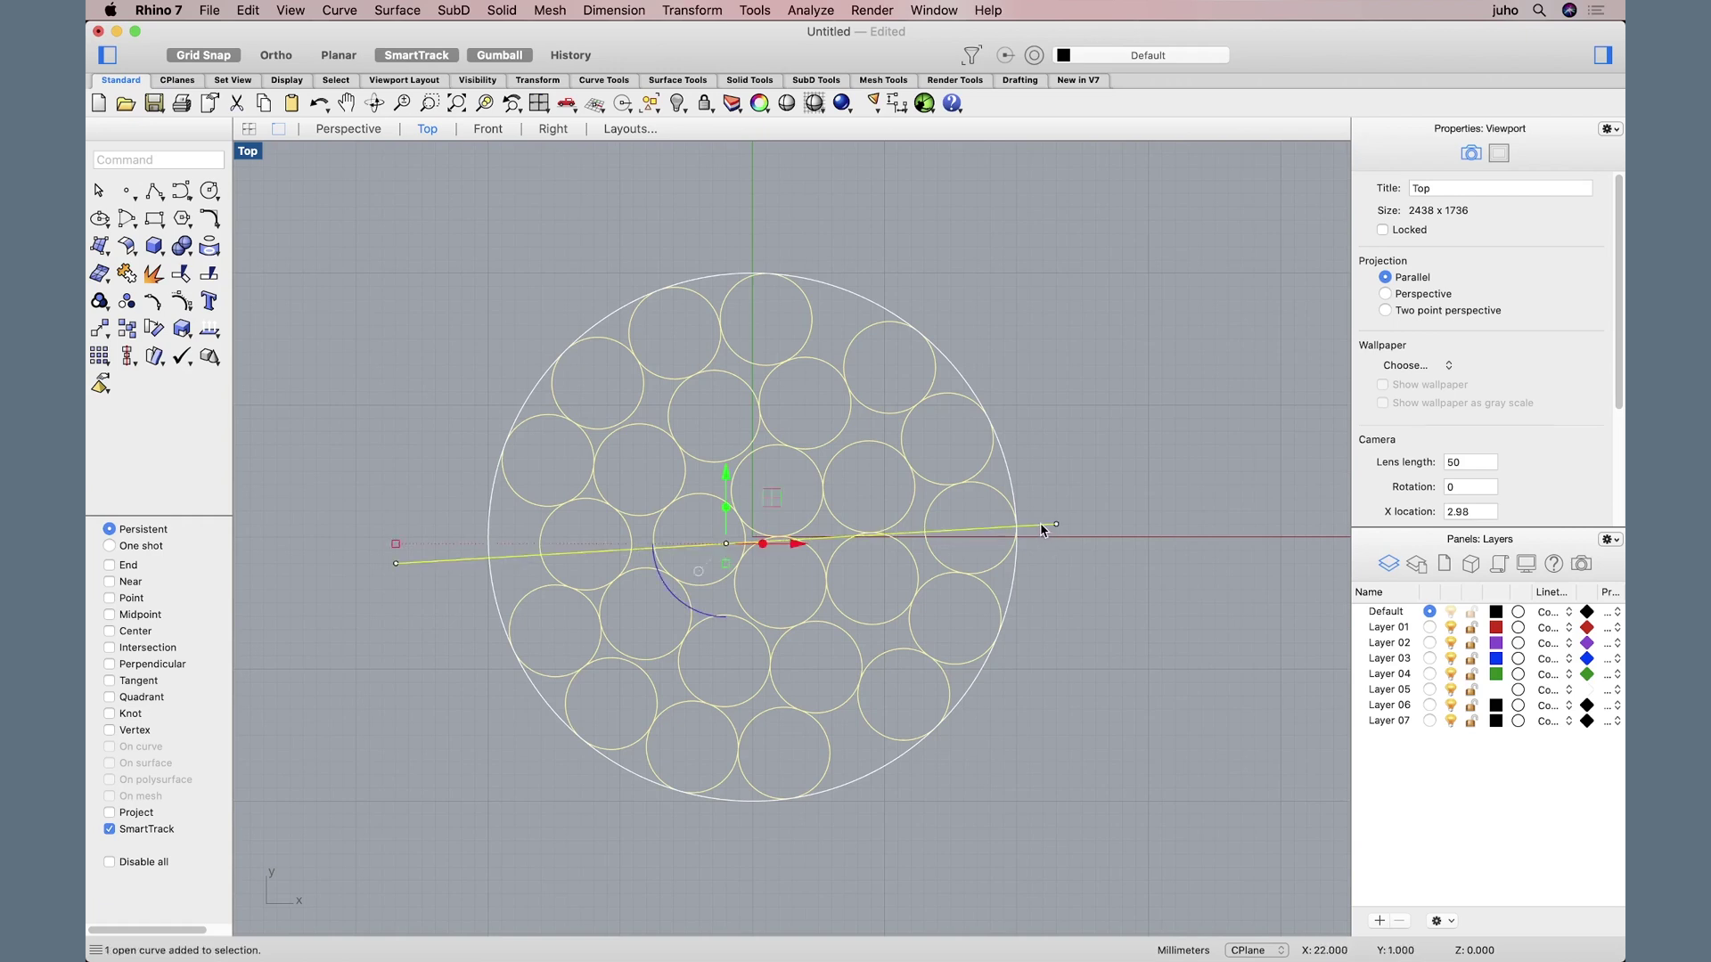
{"action": "left_click", "coordinate": [1043, 530]}
{"action": "key", "text": "Delete"}
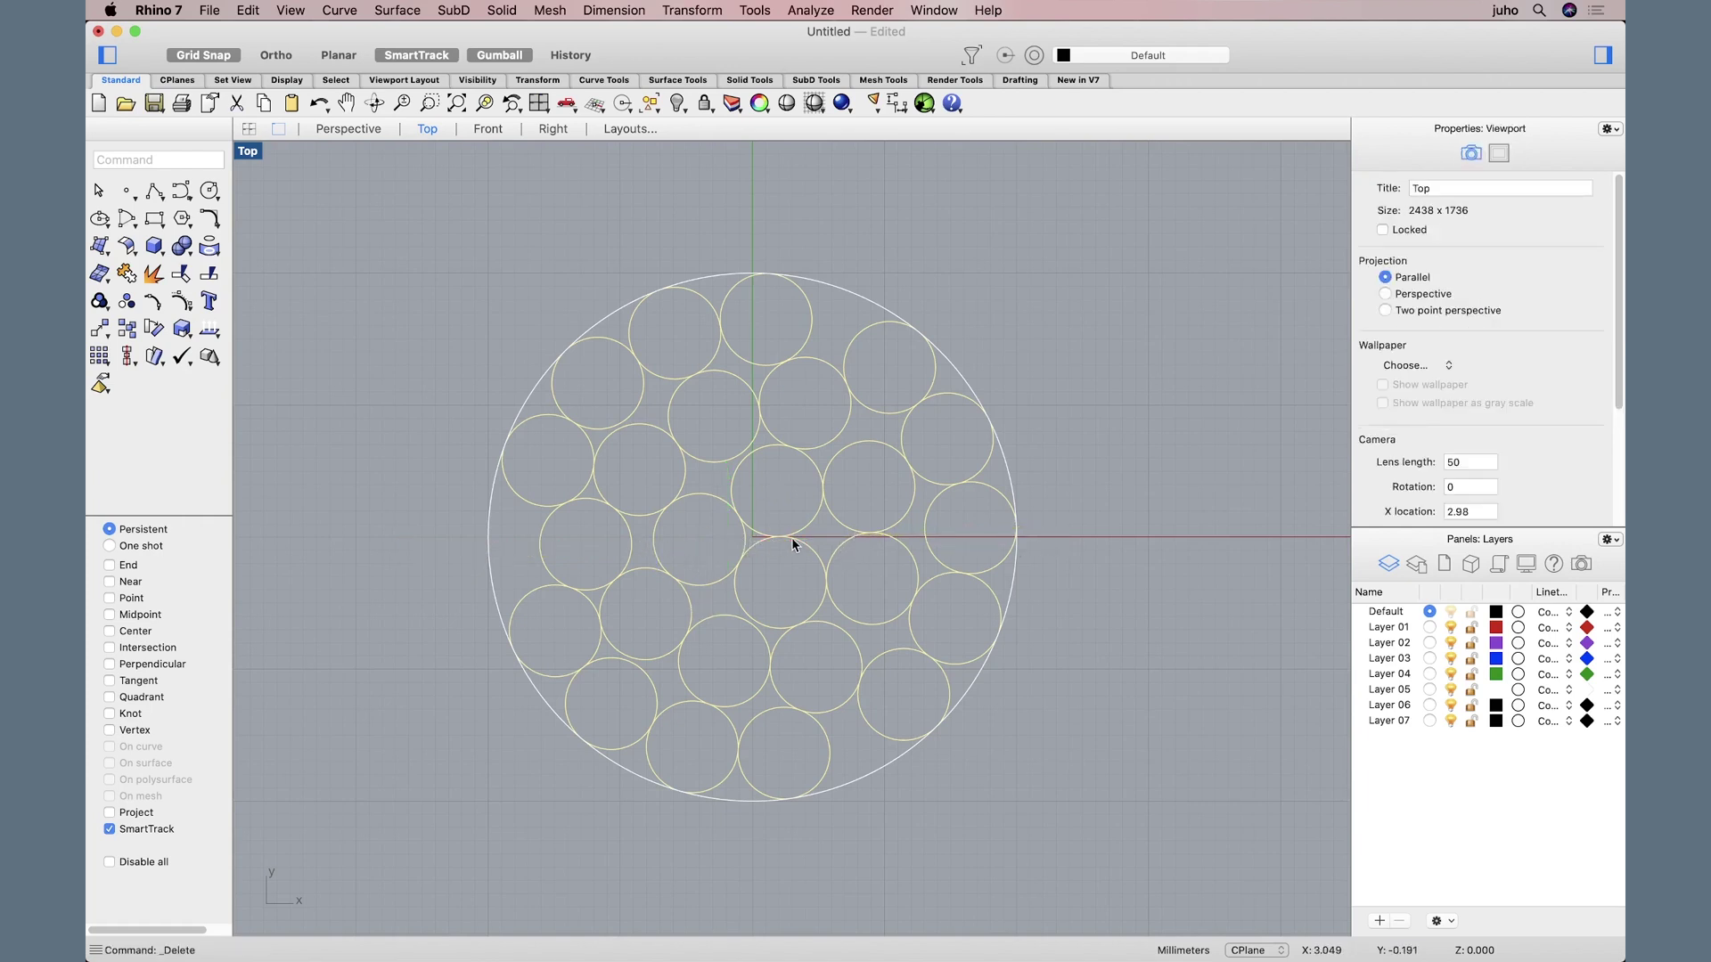
Step: Add area-centroid points for the two central circles combined and for the left-side circle
{"action": "left_click", "coordinate": [631, 555]}
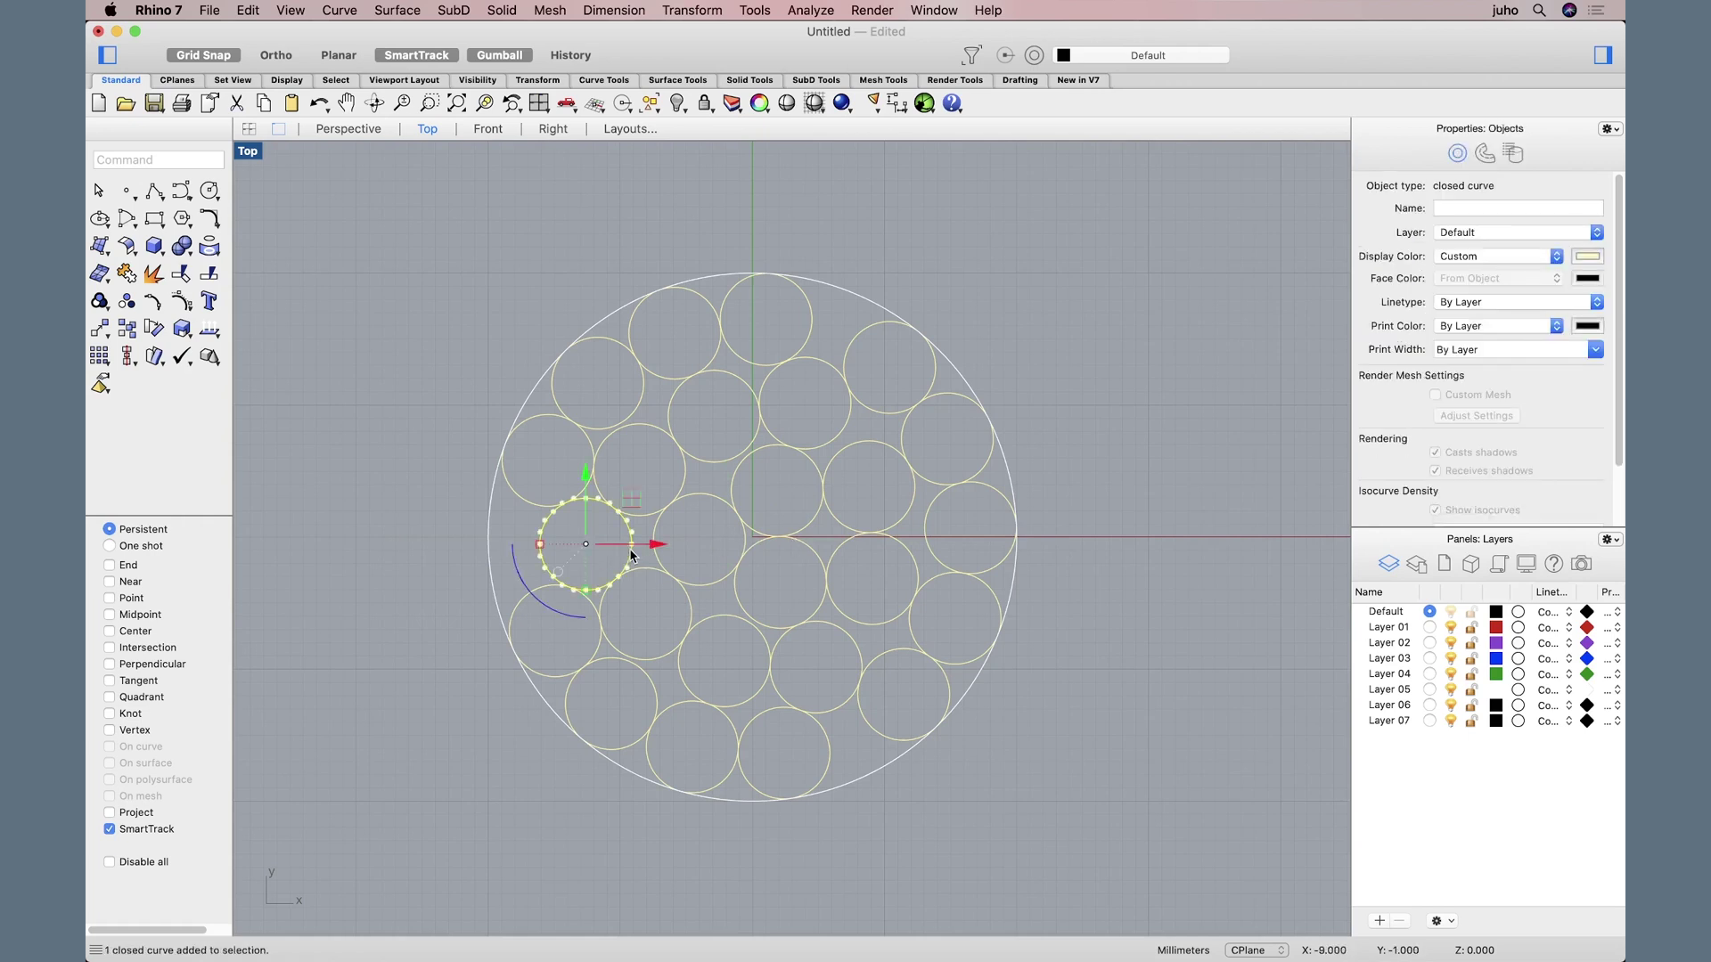
{"action": "left_click", "coordinate": [889, 529]}
{"action": "left_click", "coordinate": [890, 540]}
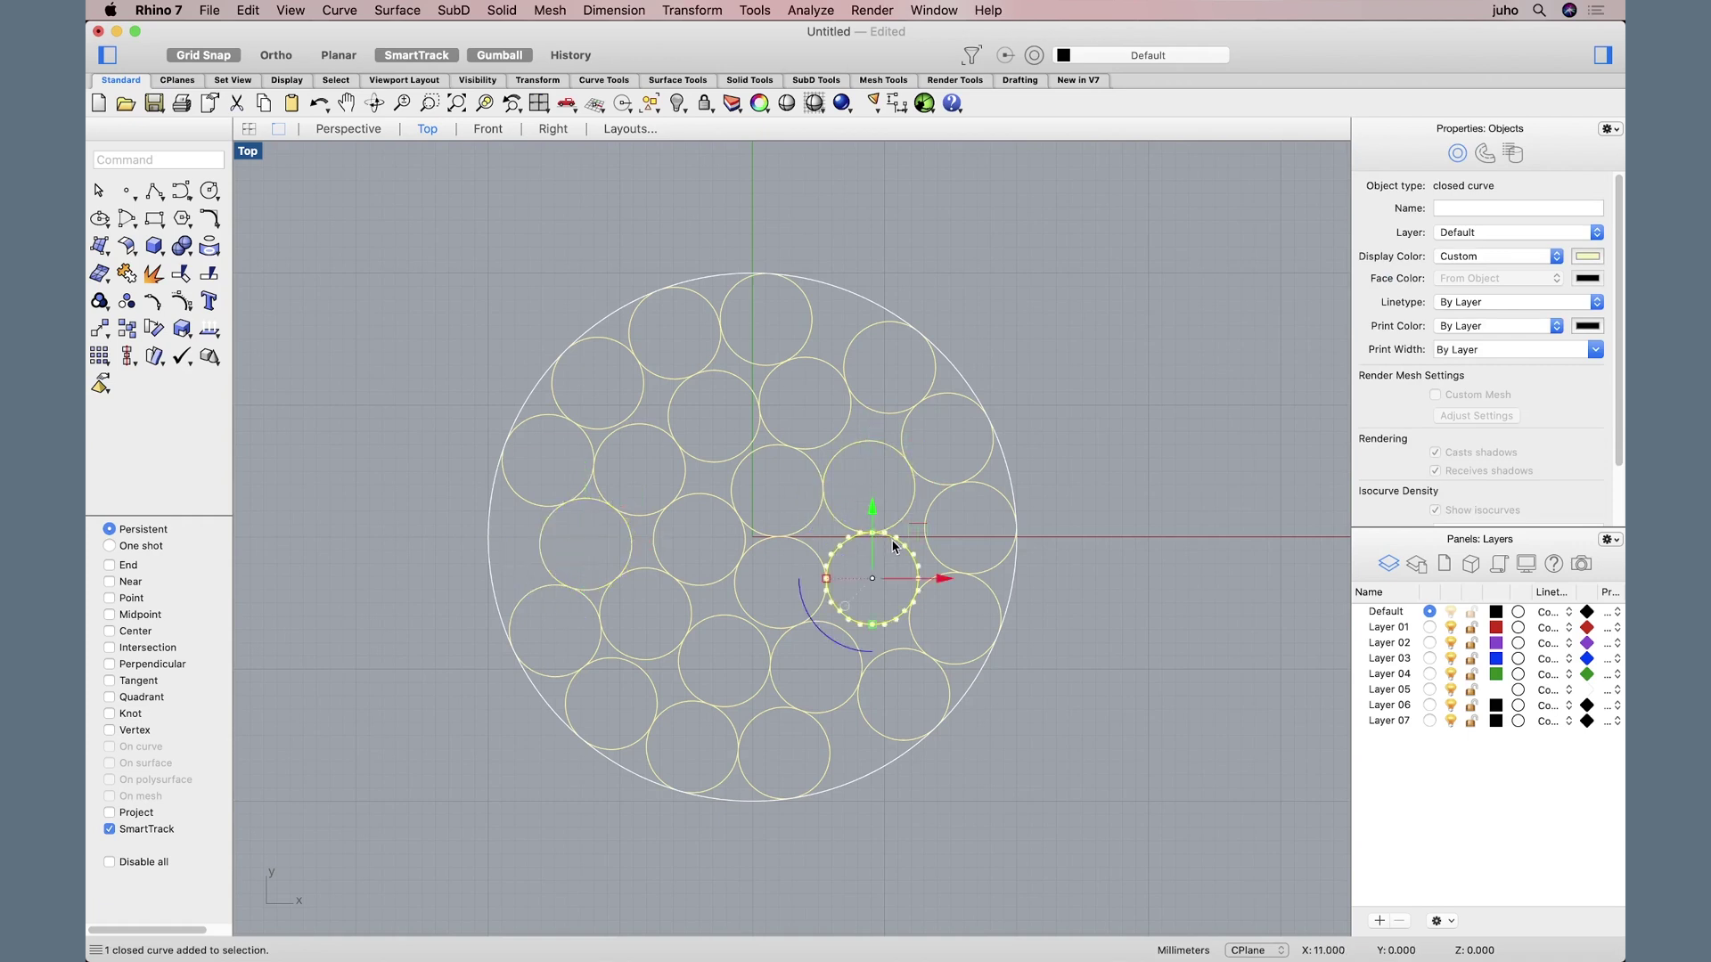
{"action": "left_click", "coordinate": [1130, 563]}
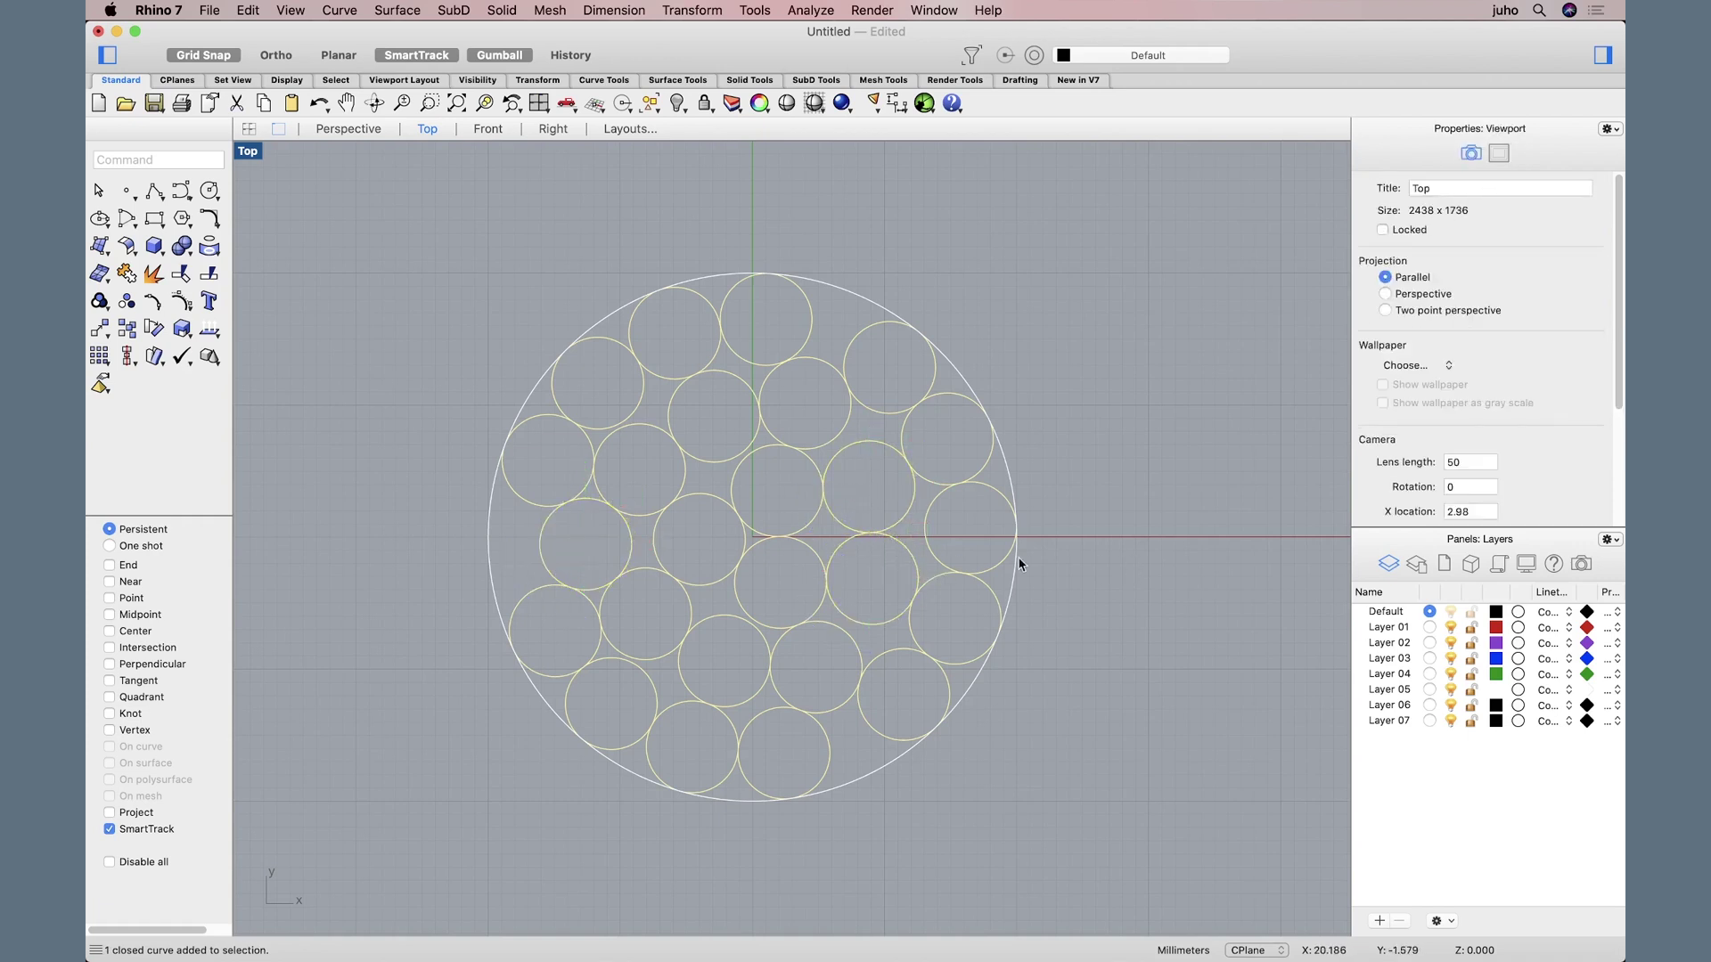
{"action": "left_click", "coordinate": [896, 531]}
{"action": "left_click", "coordinate": [910, 562], "text": "shift"}
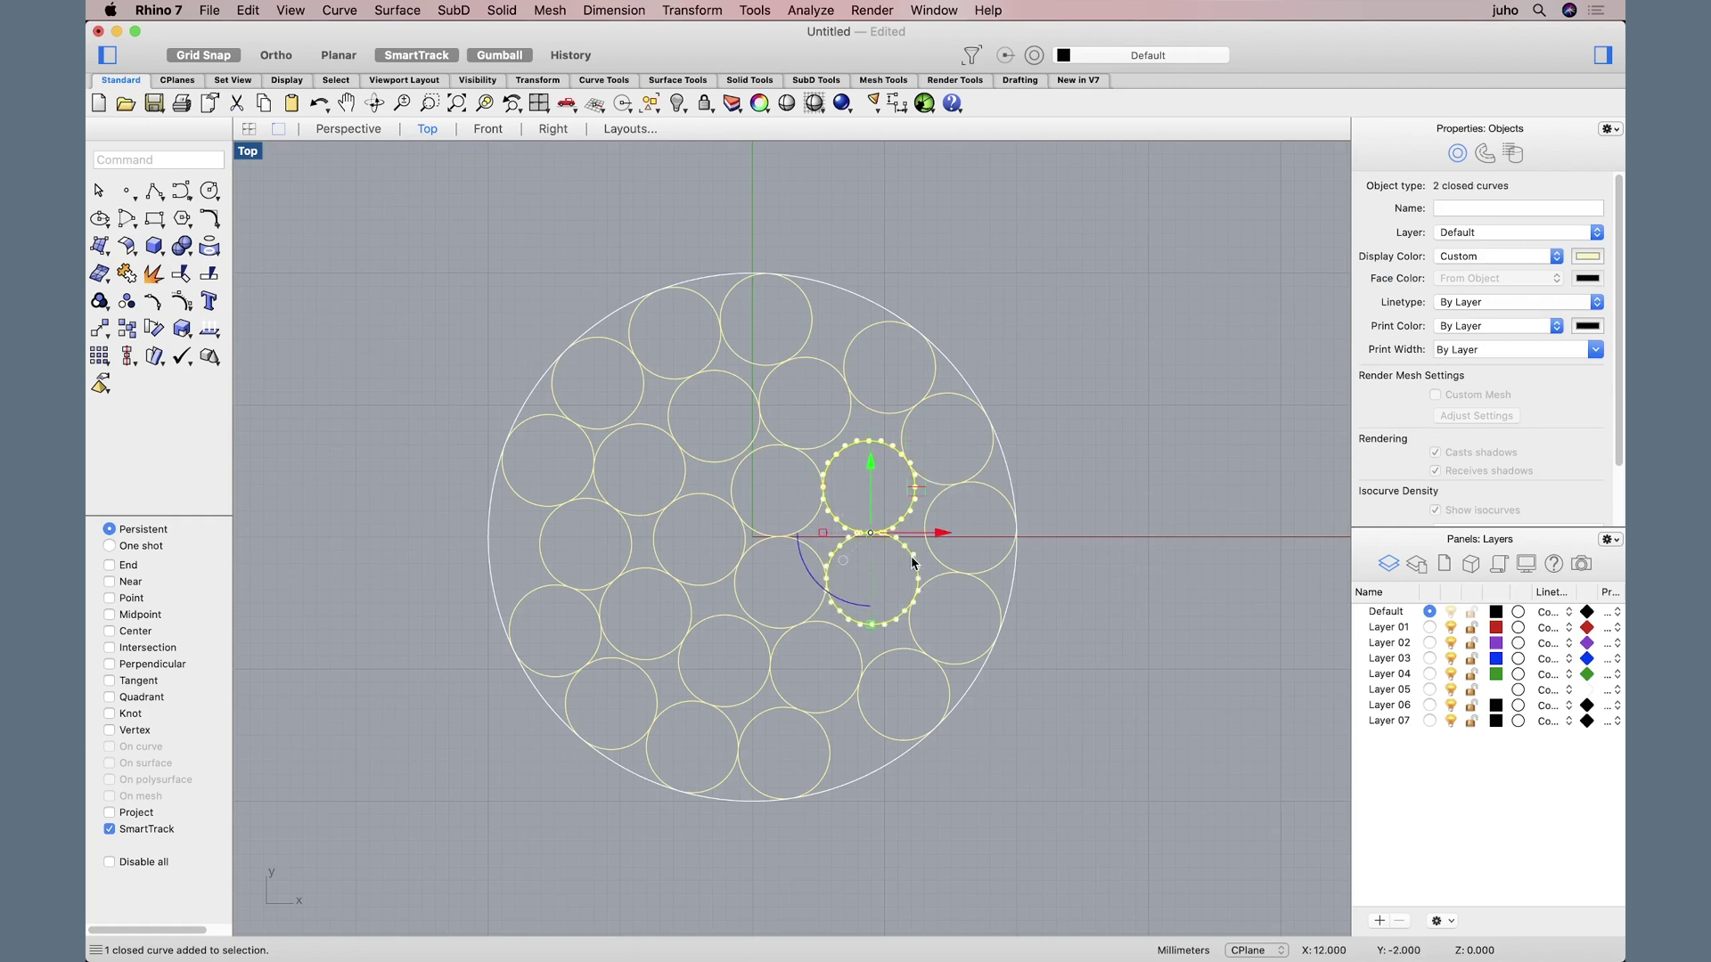
{"action": "left_click", "coordinate": [808, 10]}
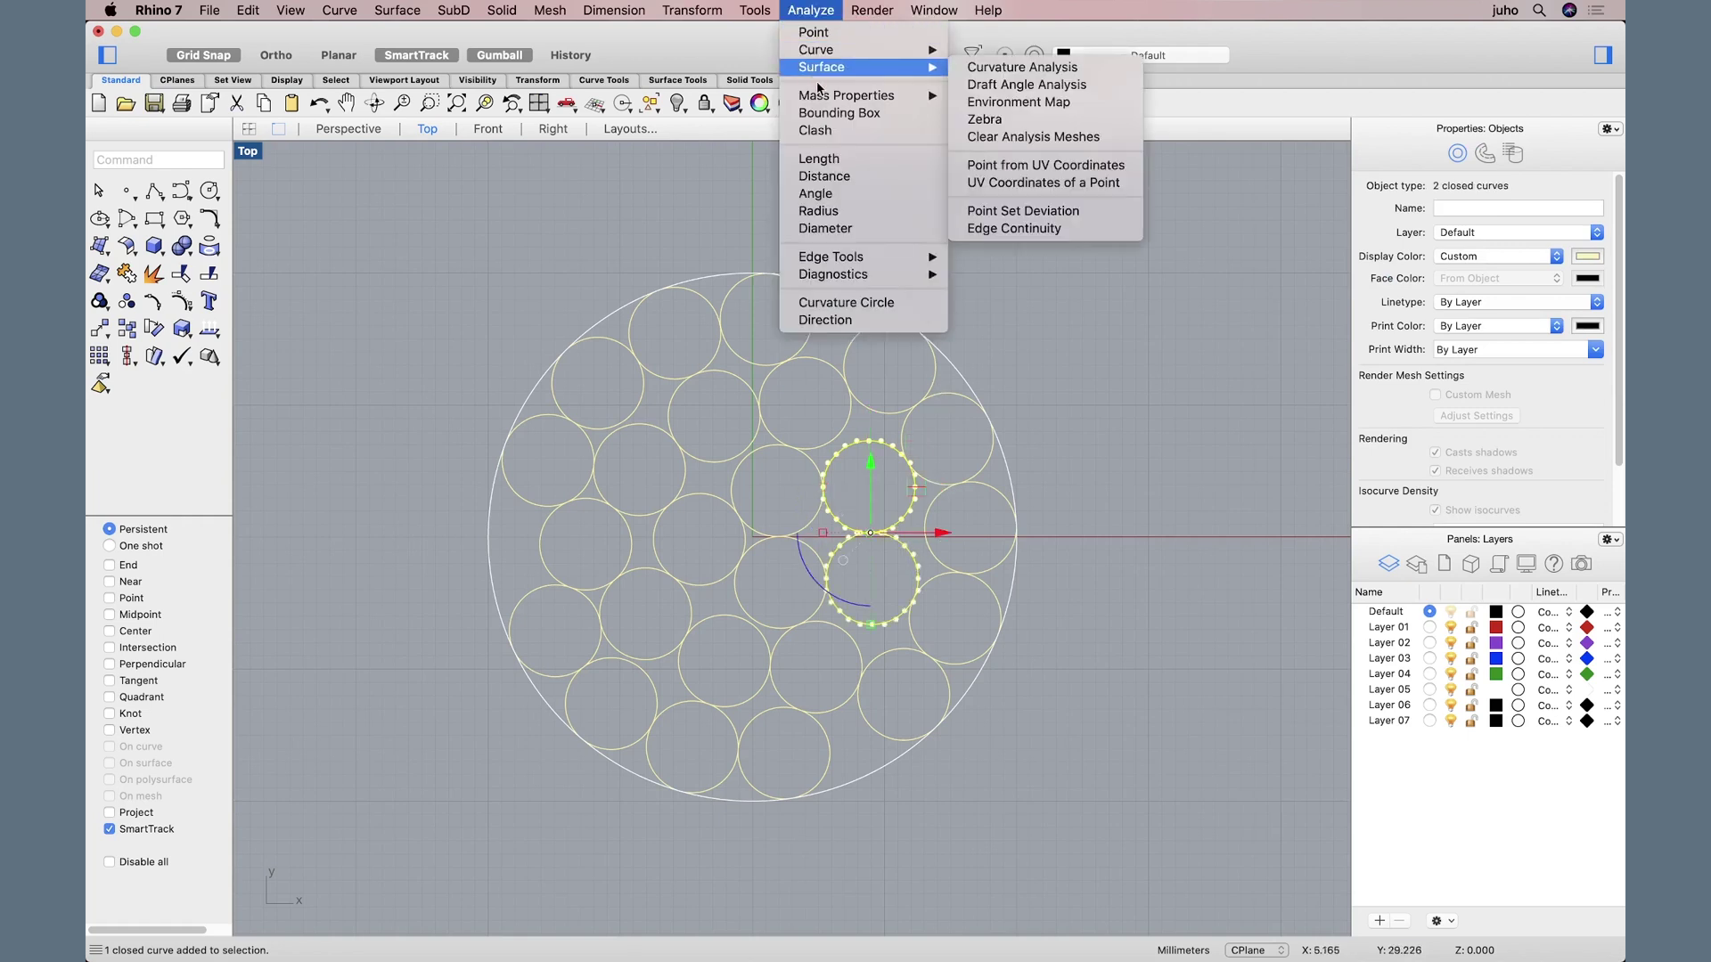
{"action": "mouse_move", "coordinate": [827, 96]}
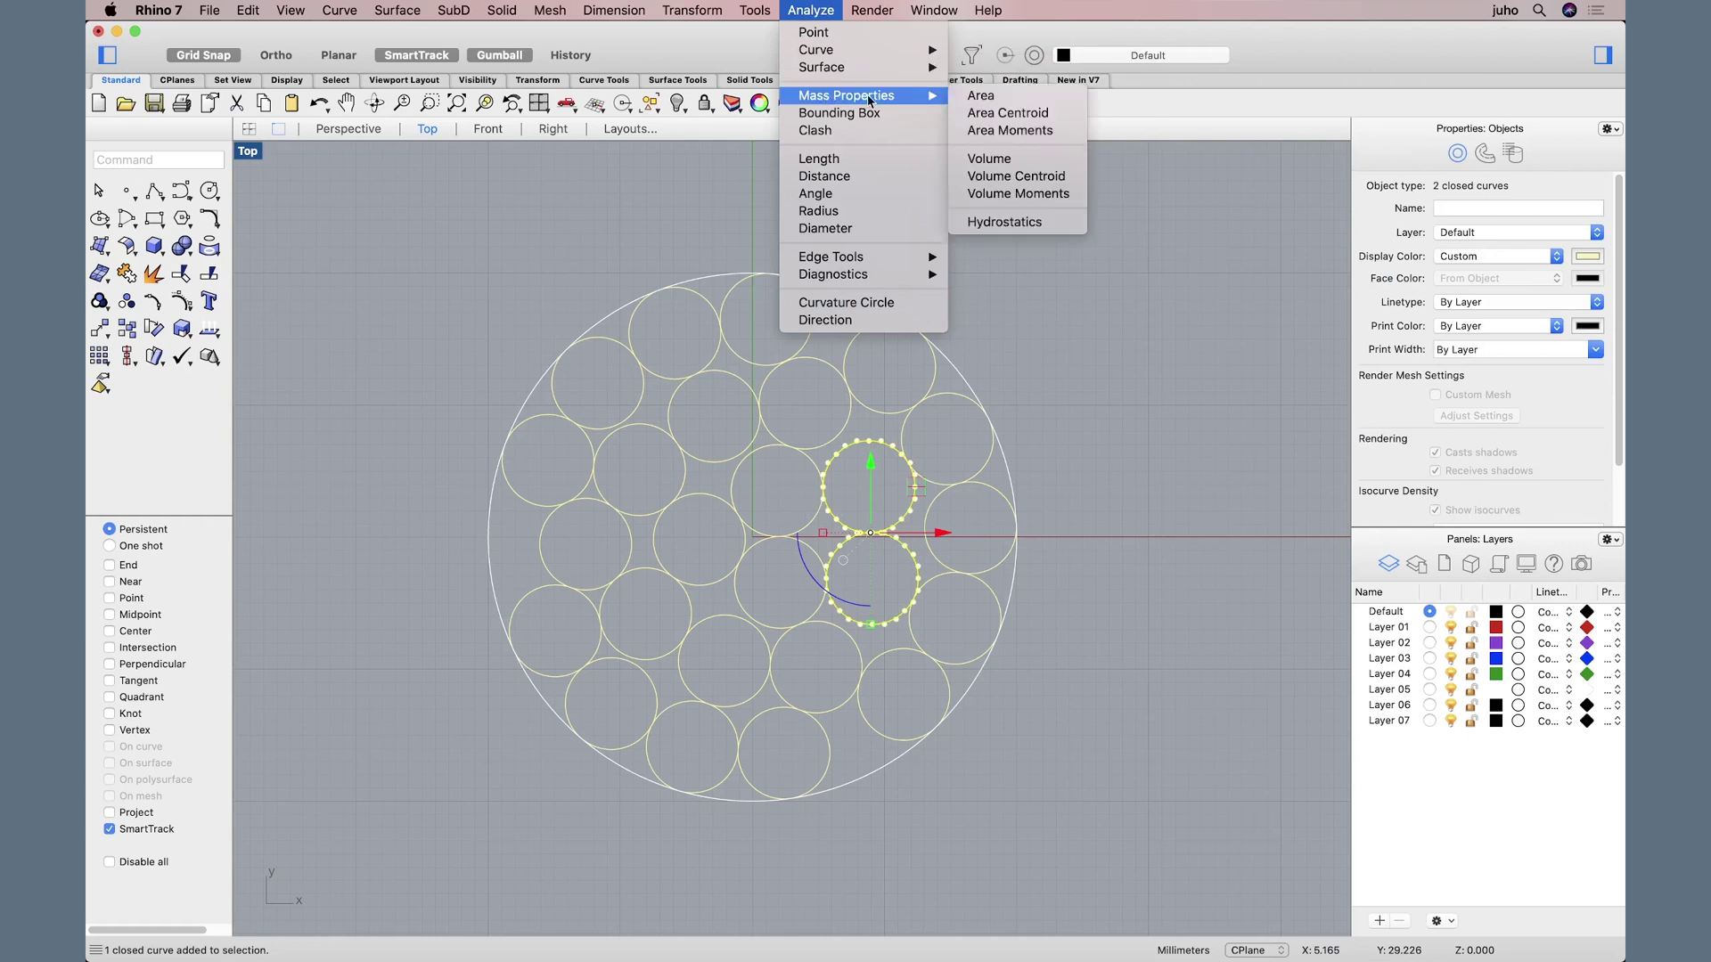
{"action": "left_click", "coordinate": [994, 113]}
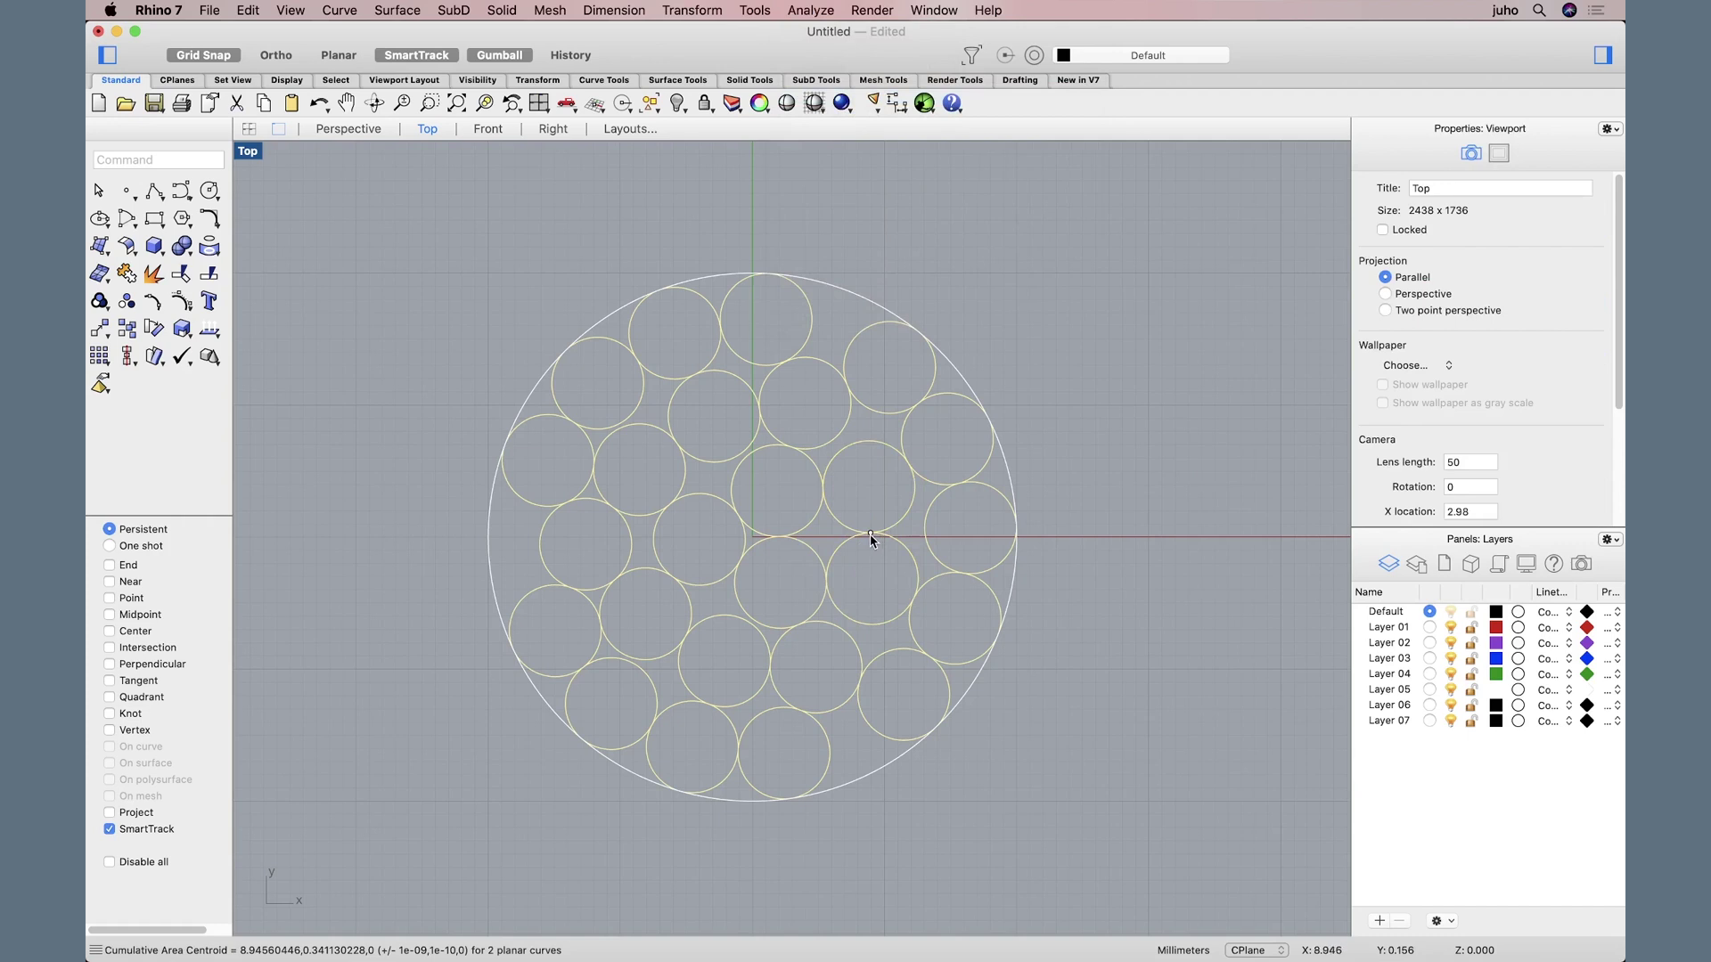
{"action": "left_click", "coordinate": [630, 557]}
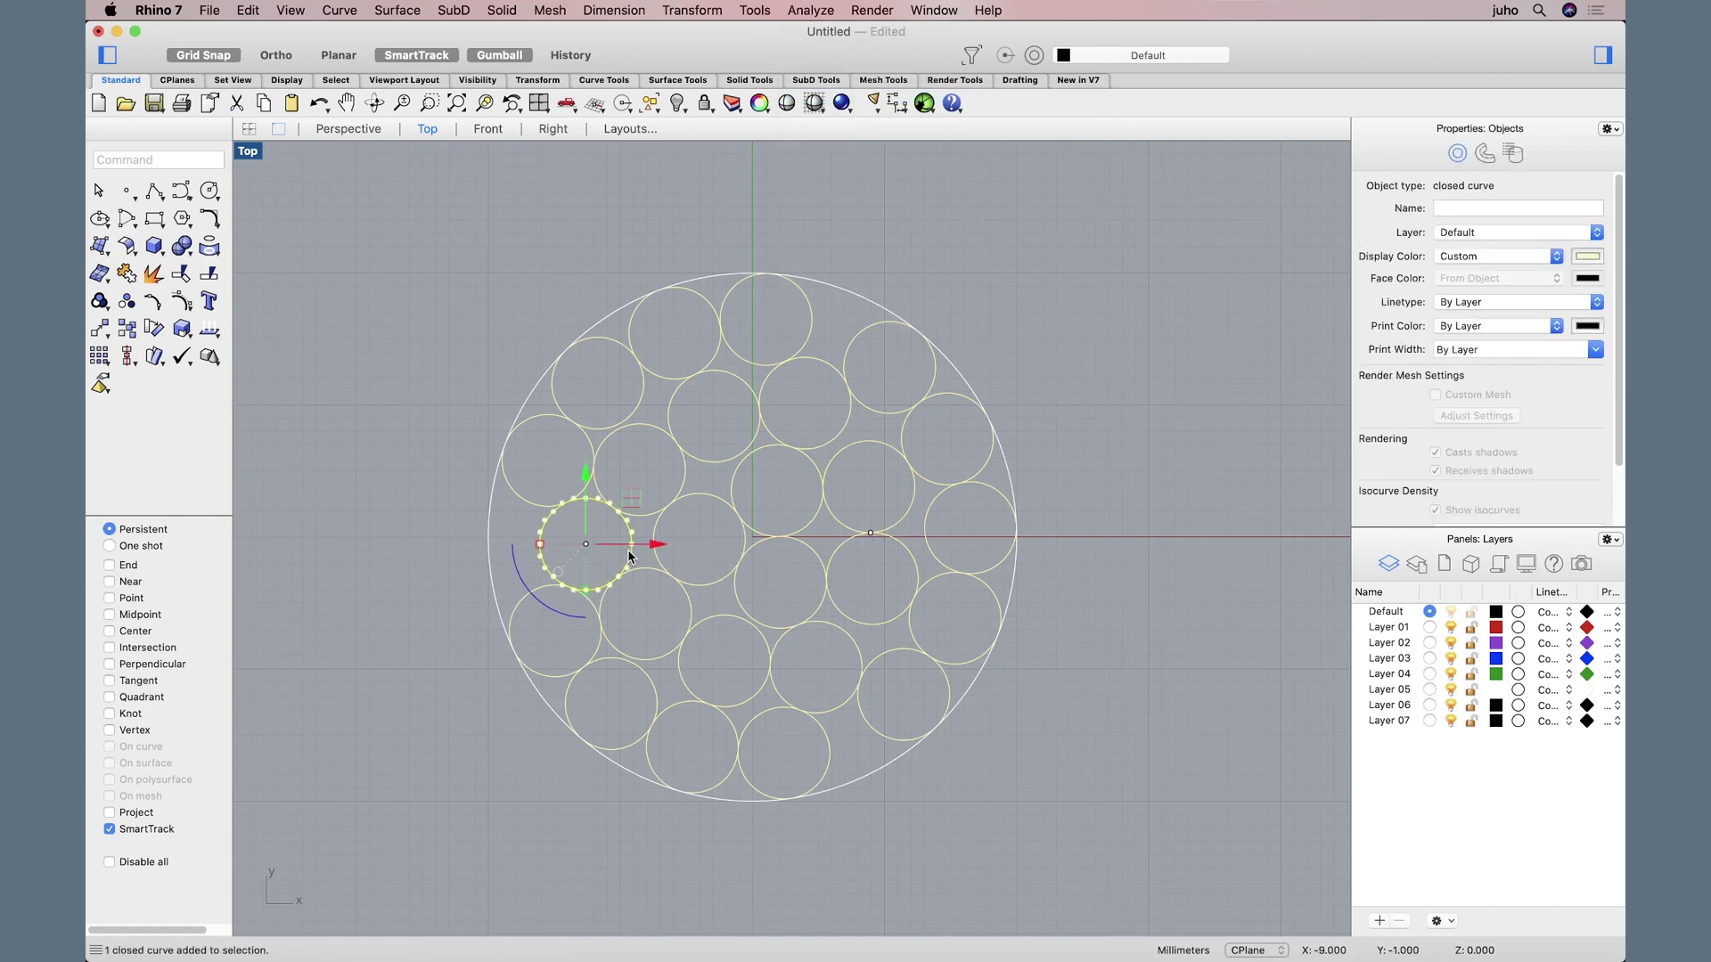
{"action": "right_click", "coordinate": [456, 543]}
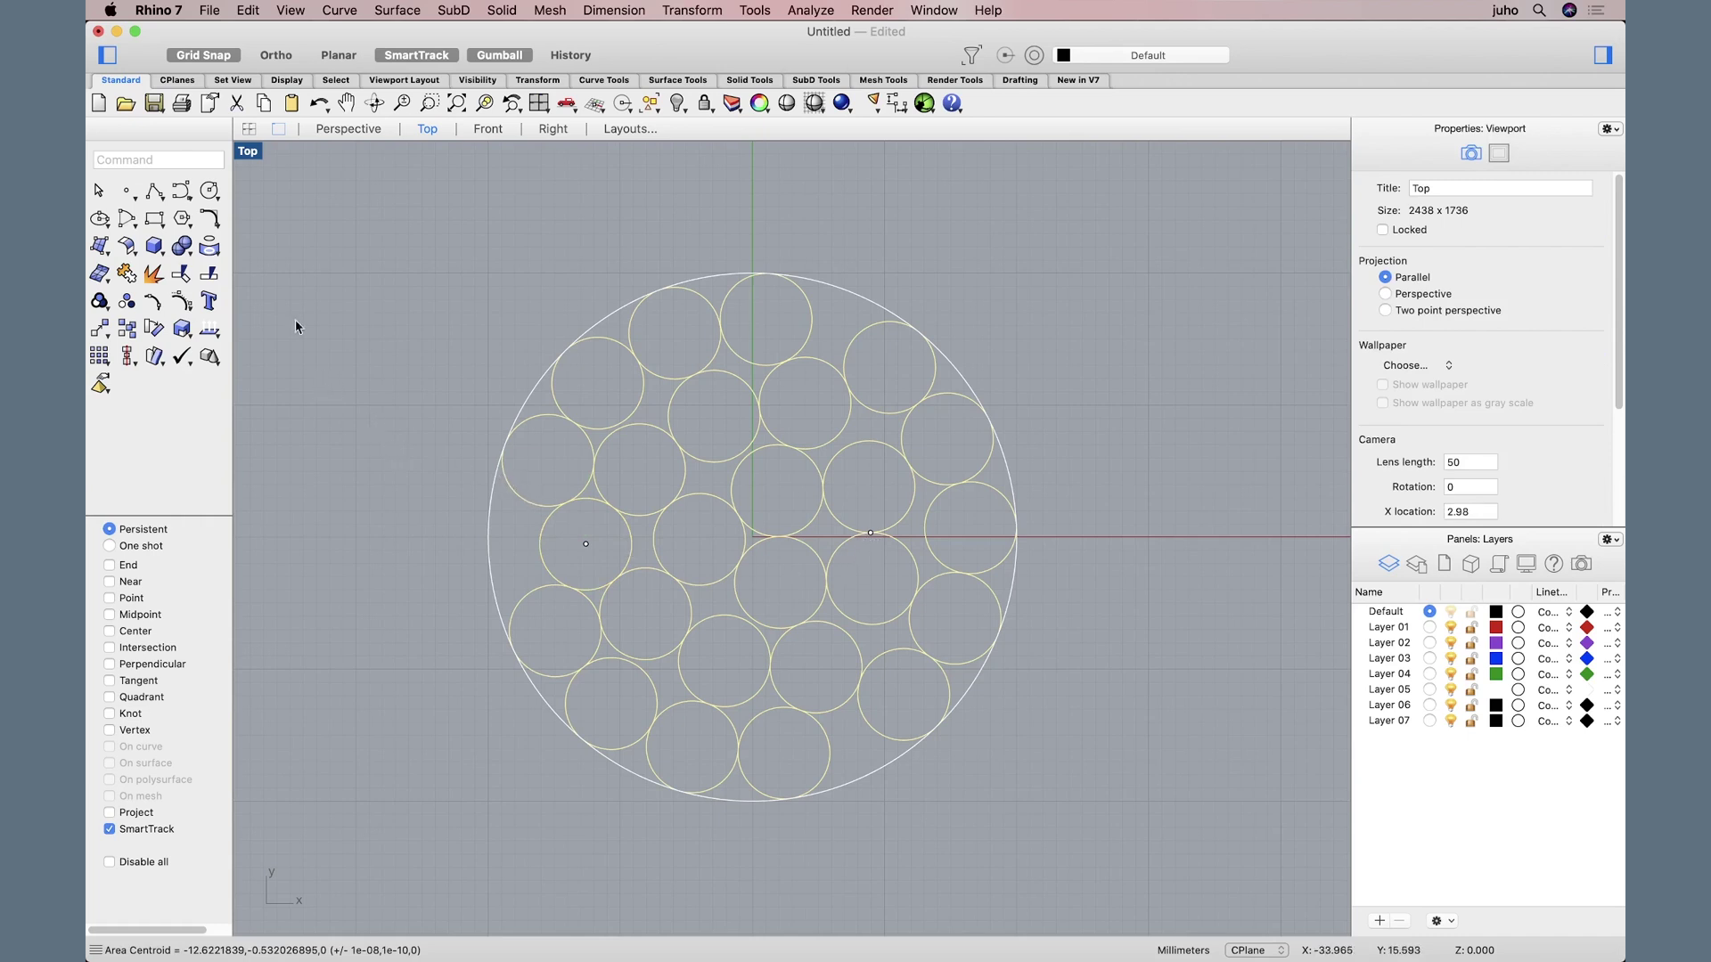
Step: Draw a line from the left centroid point to the combined centroid point using Point snap
{"action": "left_click", "coordinate": [161, 204]}
{"action": "left_click", "coordinate": [168, 211]}
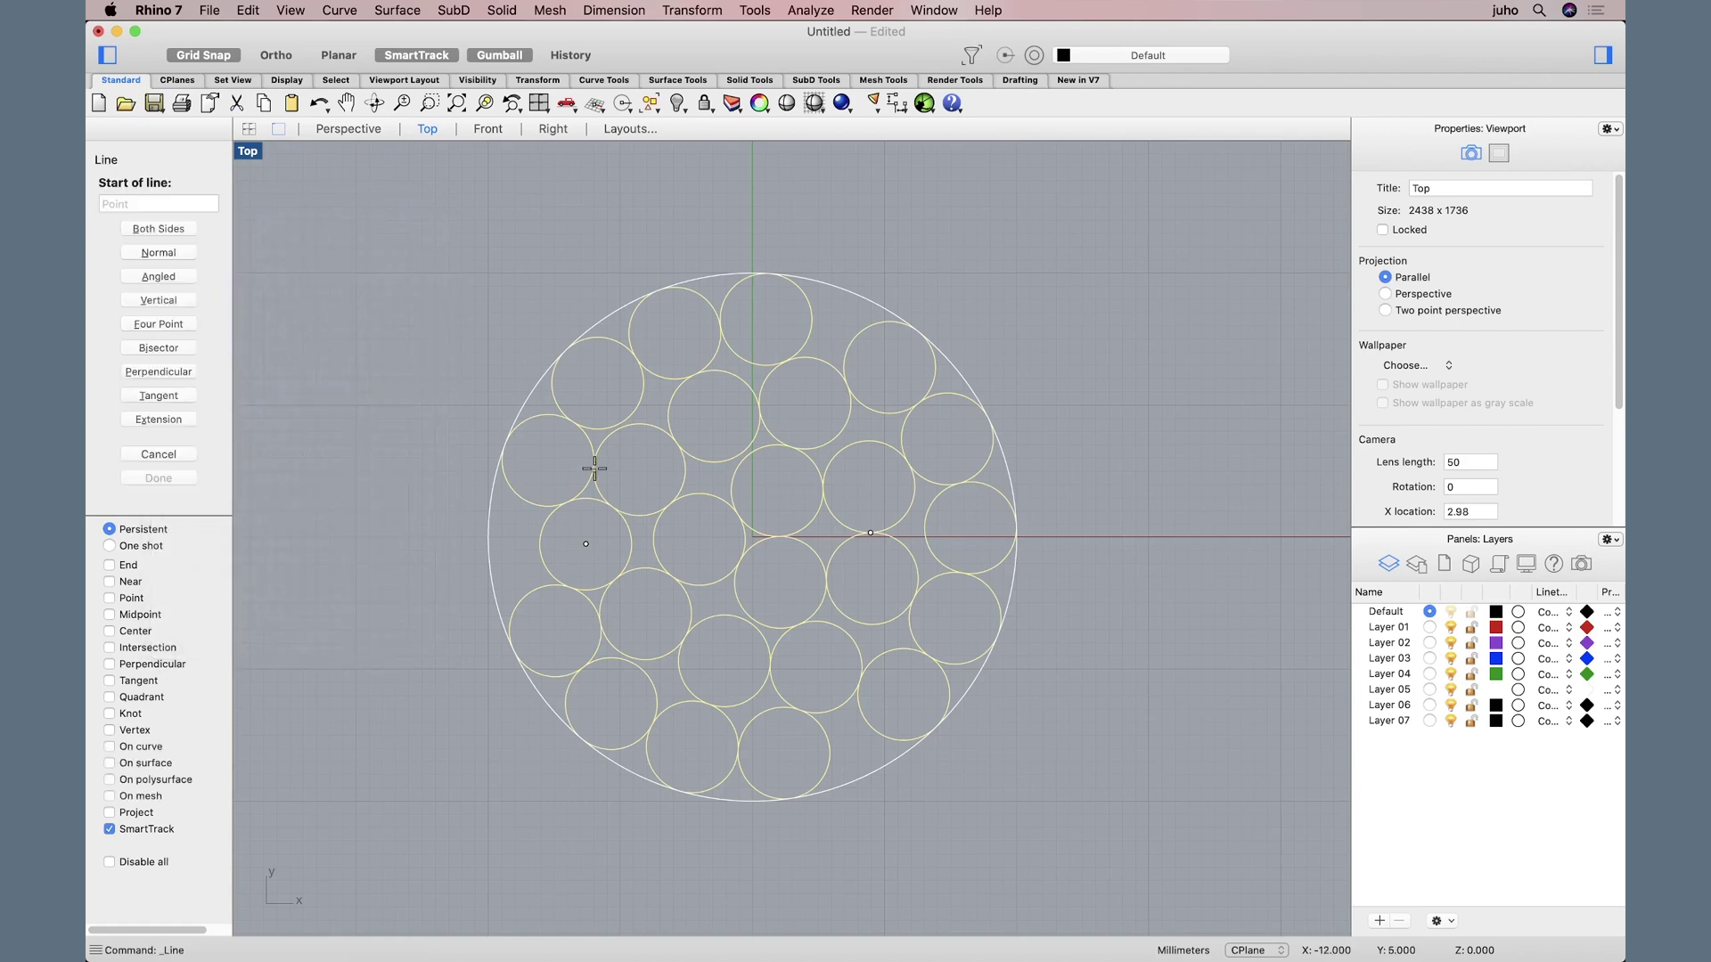
{"action": "left_click", "coordinate": [109, 599]}
{"action": "left_click", "coordinate": [586, 545]}
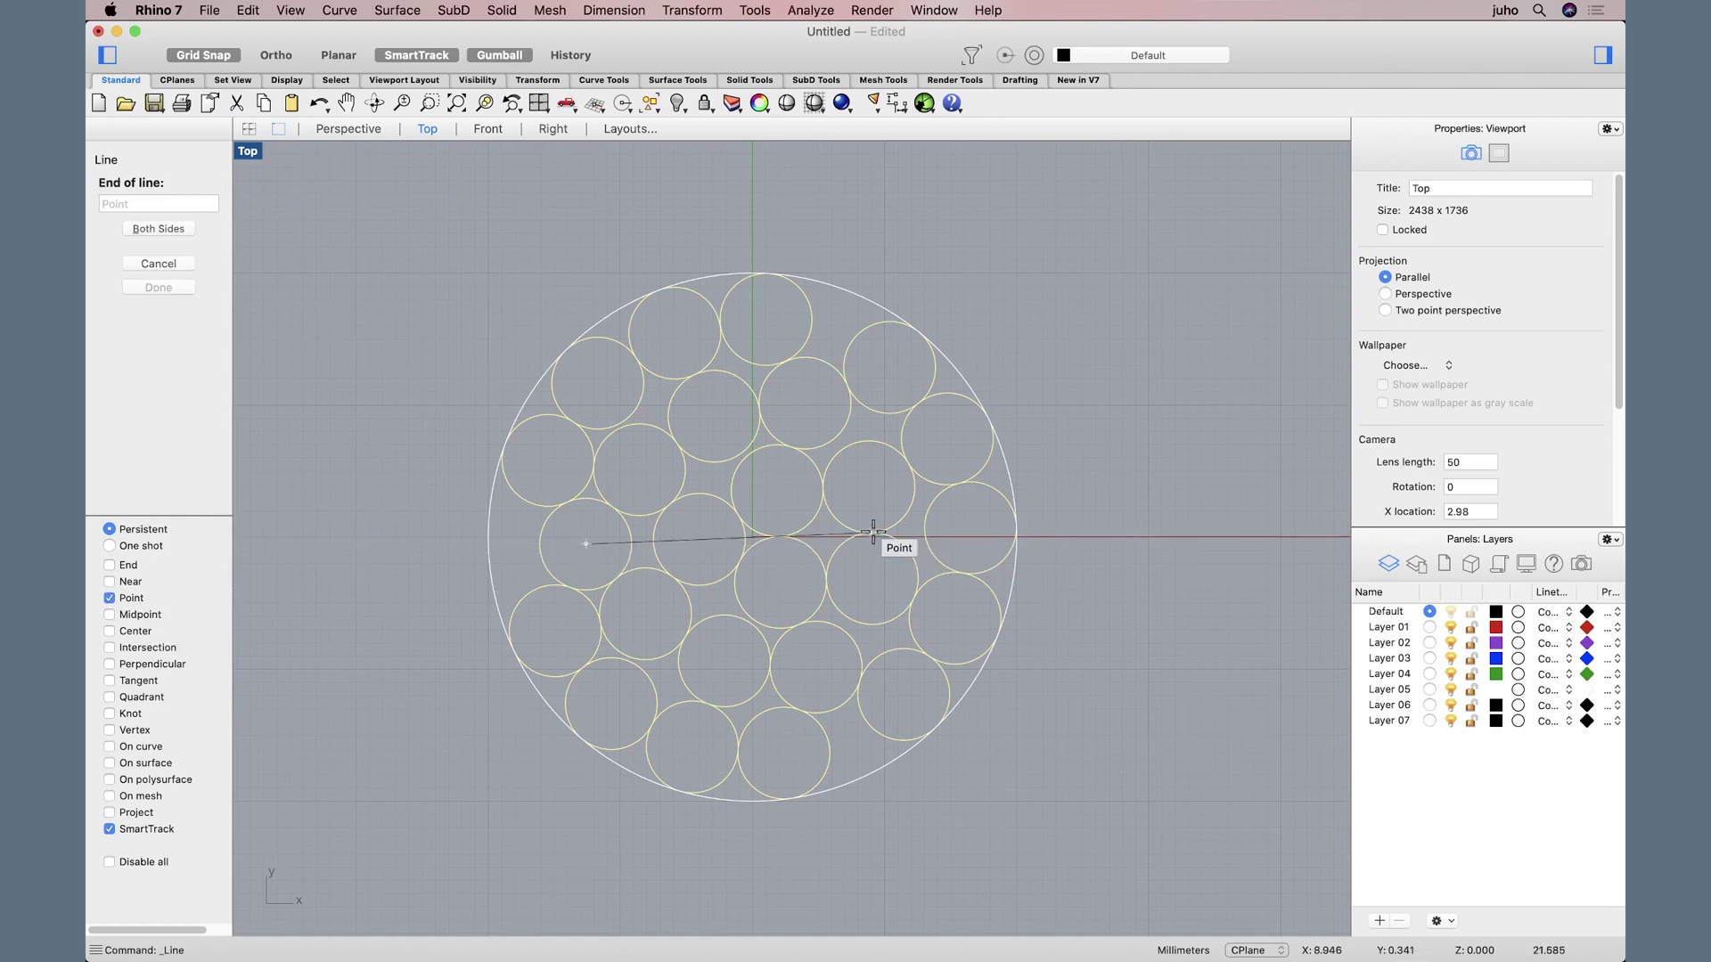
{"action": "left_click", "coordinate": [872, 534]}
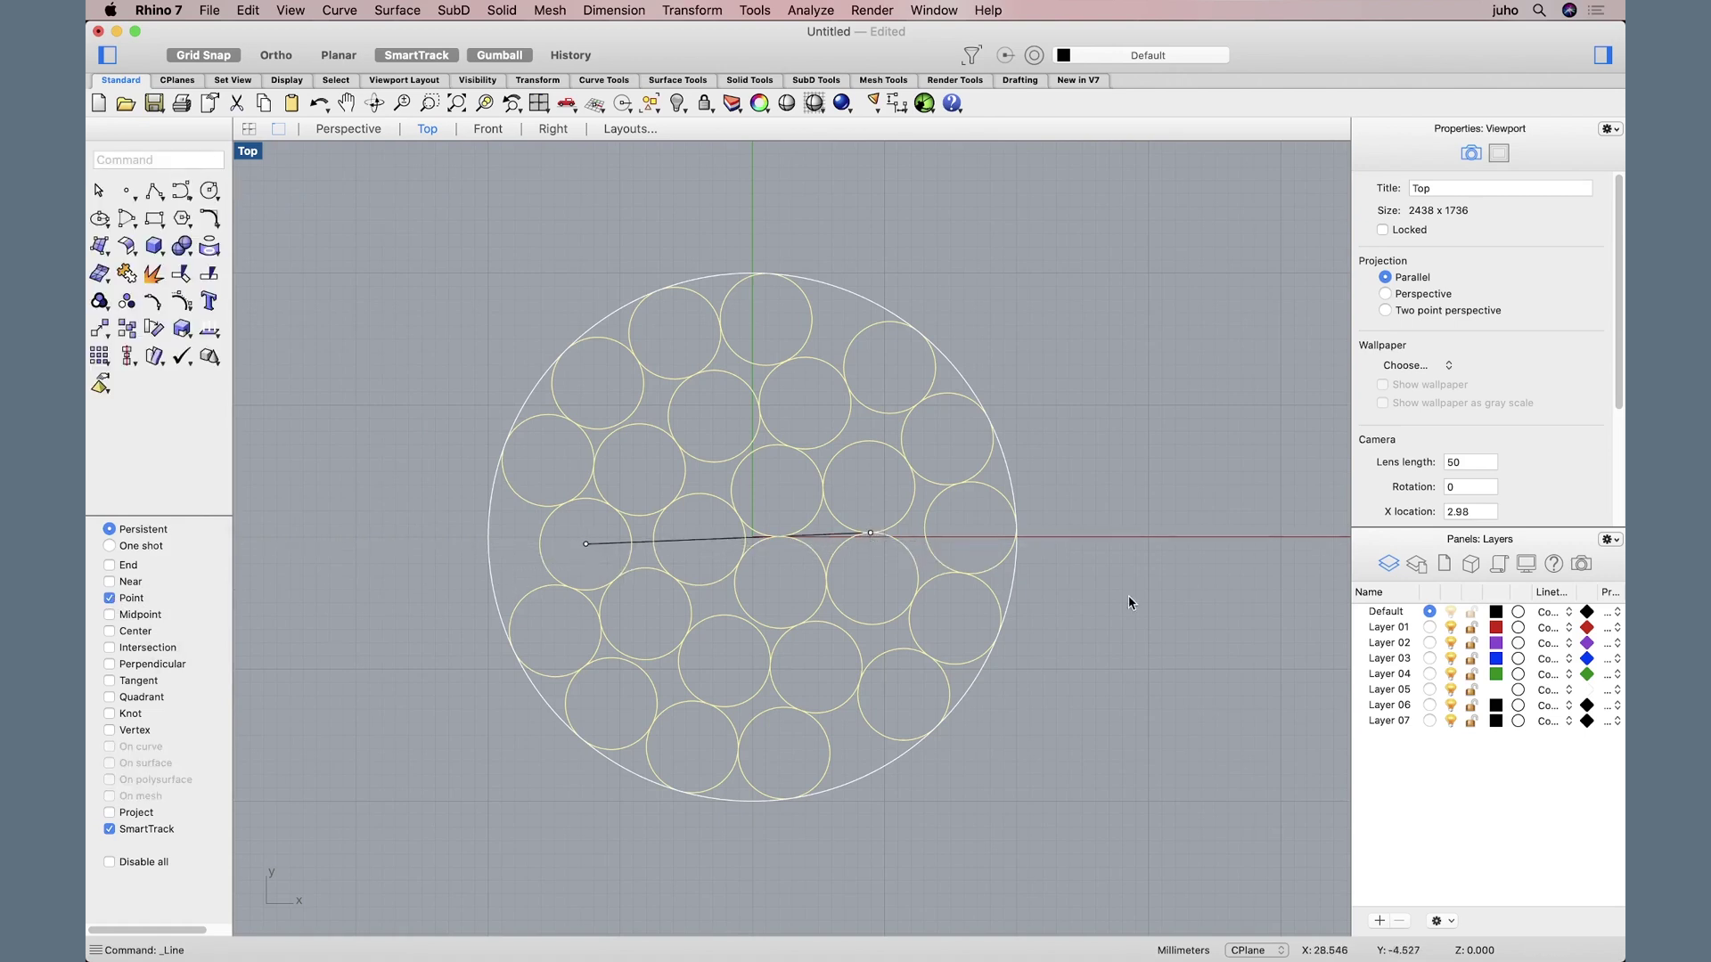
{"action": "left_click", "coordinate": [704, 541]}
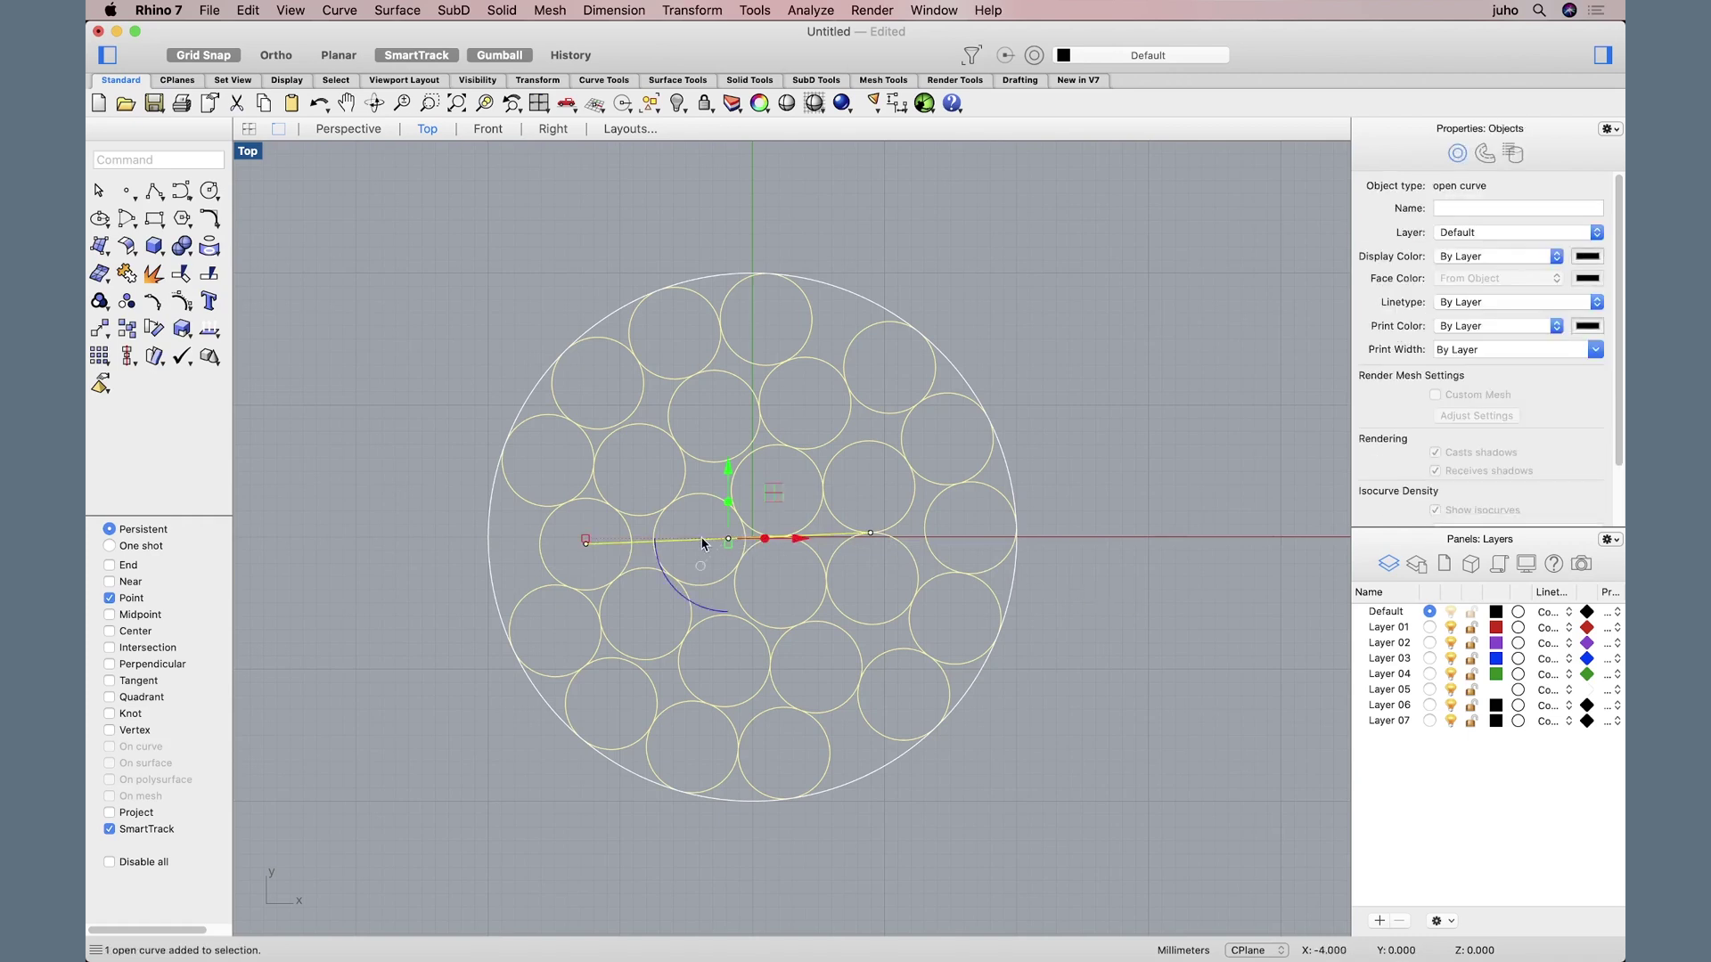
{"action": "left_click", "coordinate": [1164, 633]}
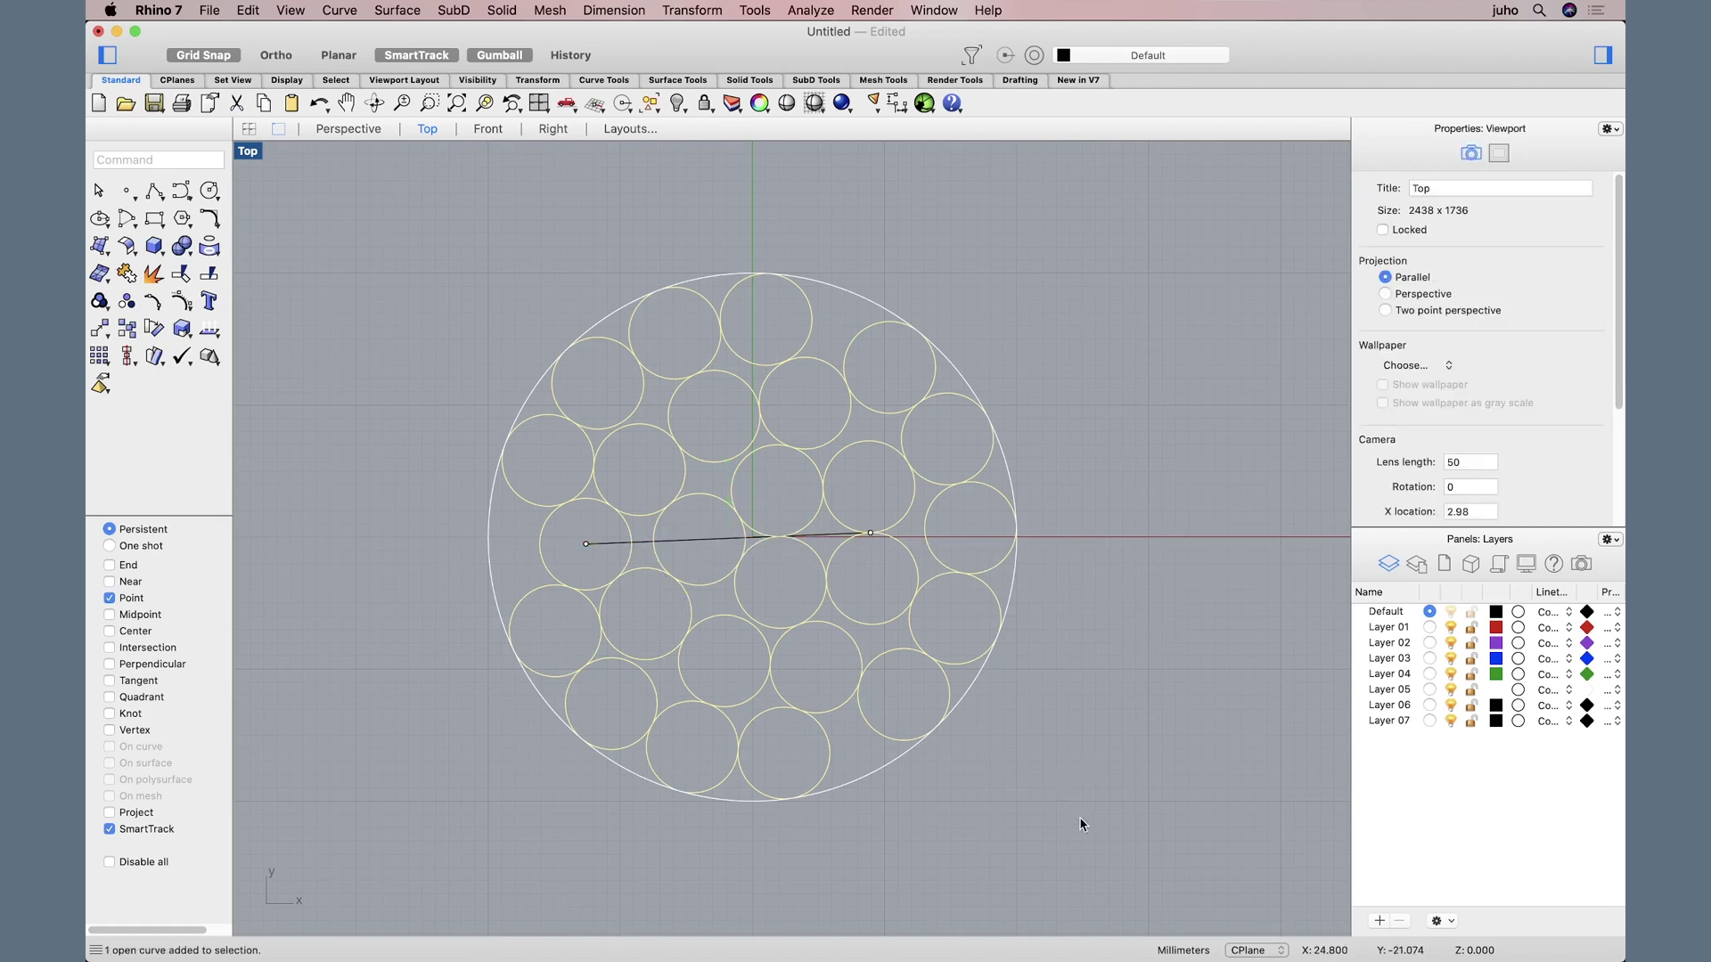
{"action": "left_click_drag", "start_coordinate": [1095, 842], "coordinate": [412, 243]}
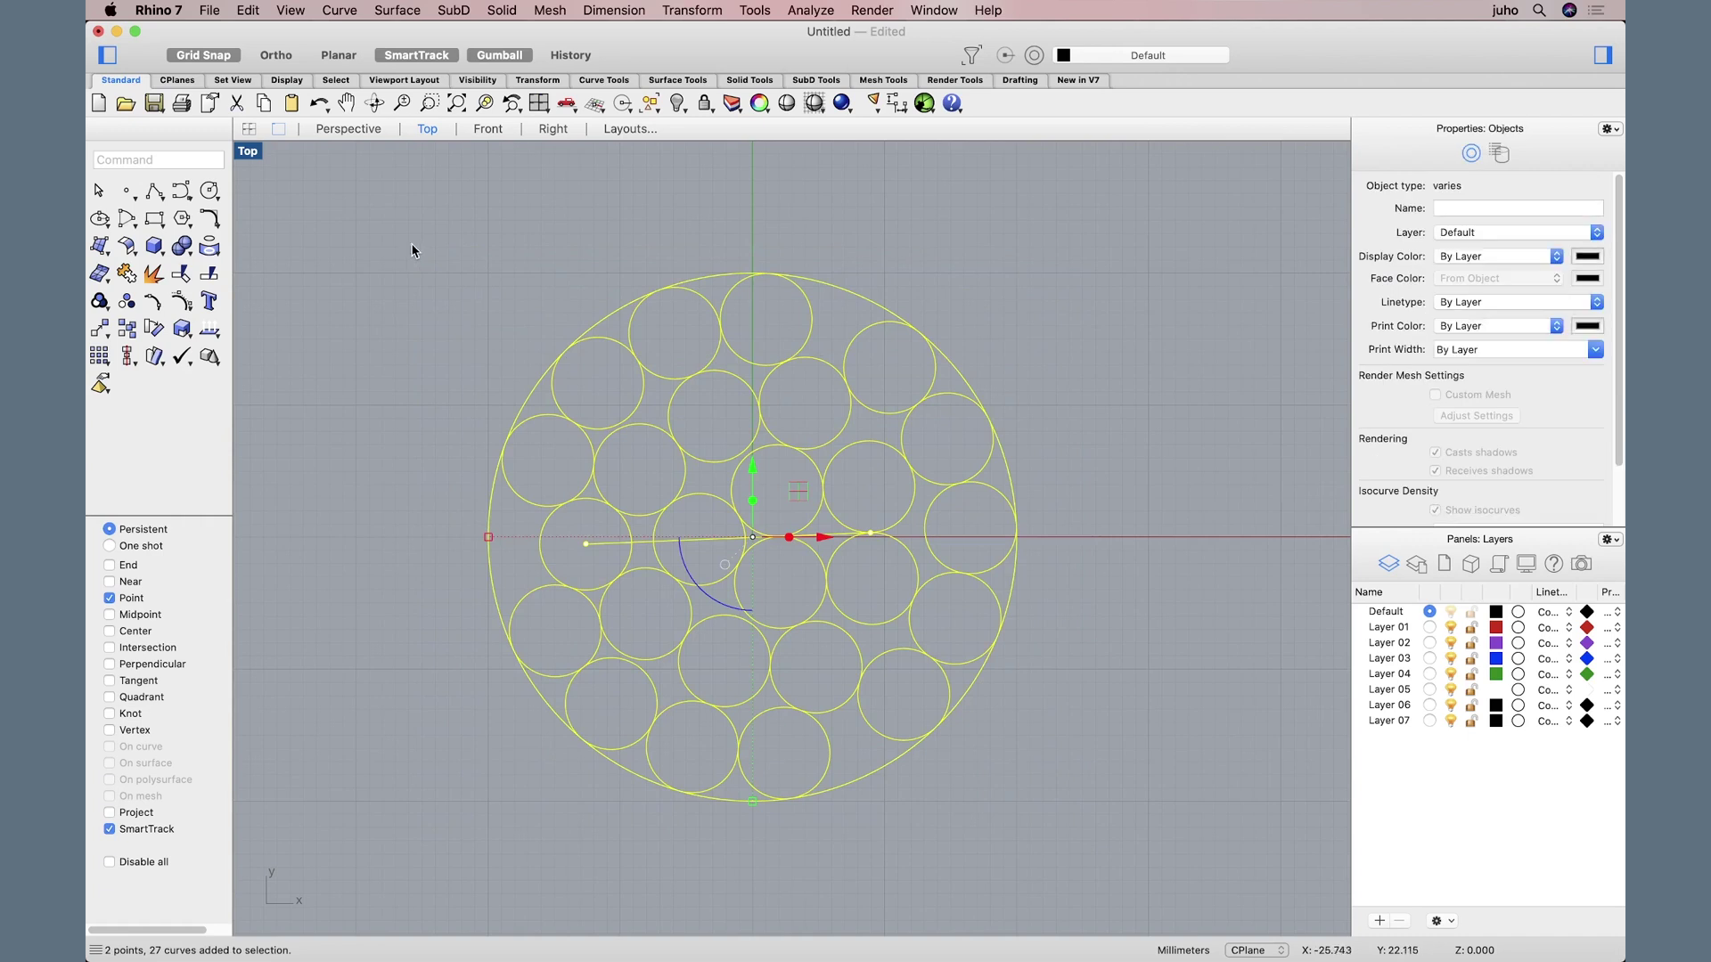
Step: Group the selected circles, points and line into one group
{"action": "left_click", "coordinate": [248, 11]}
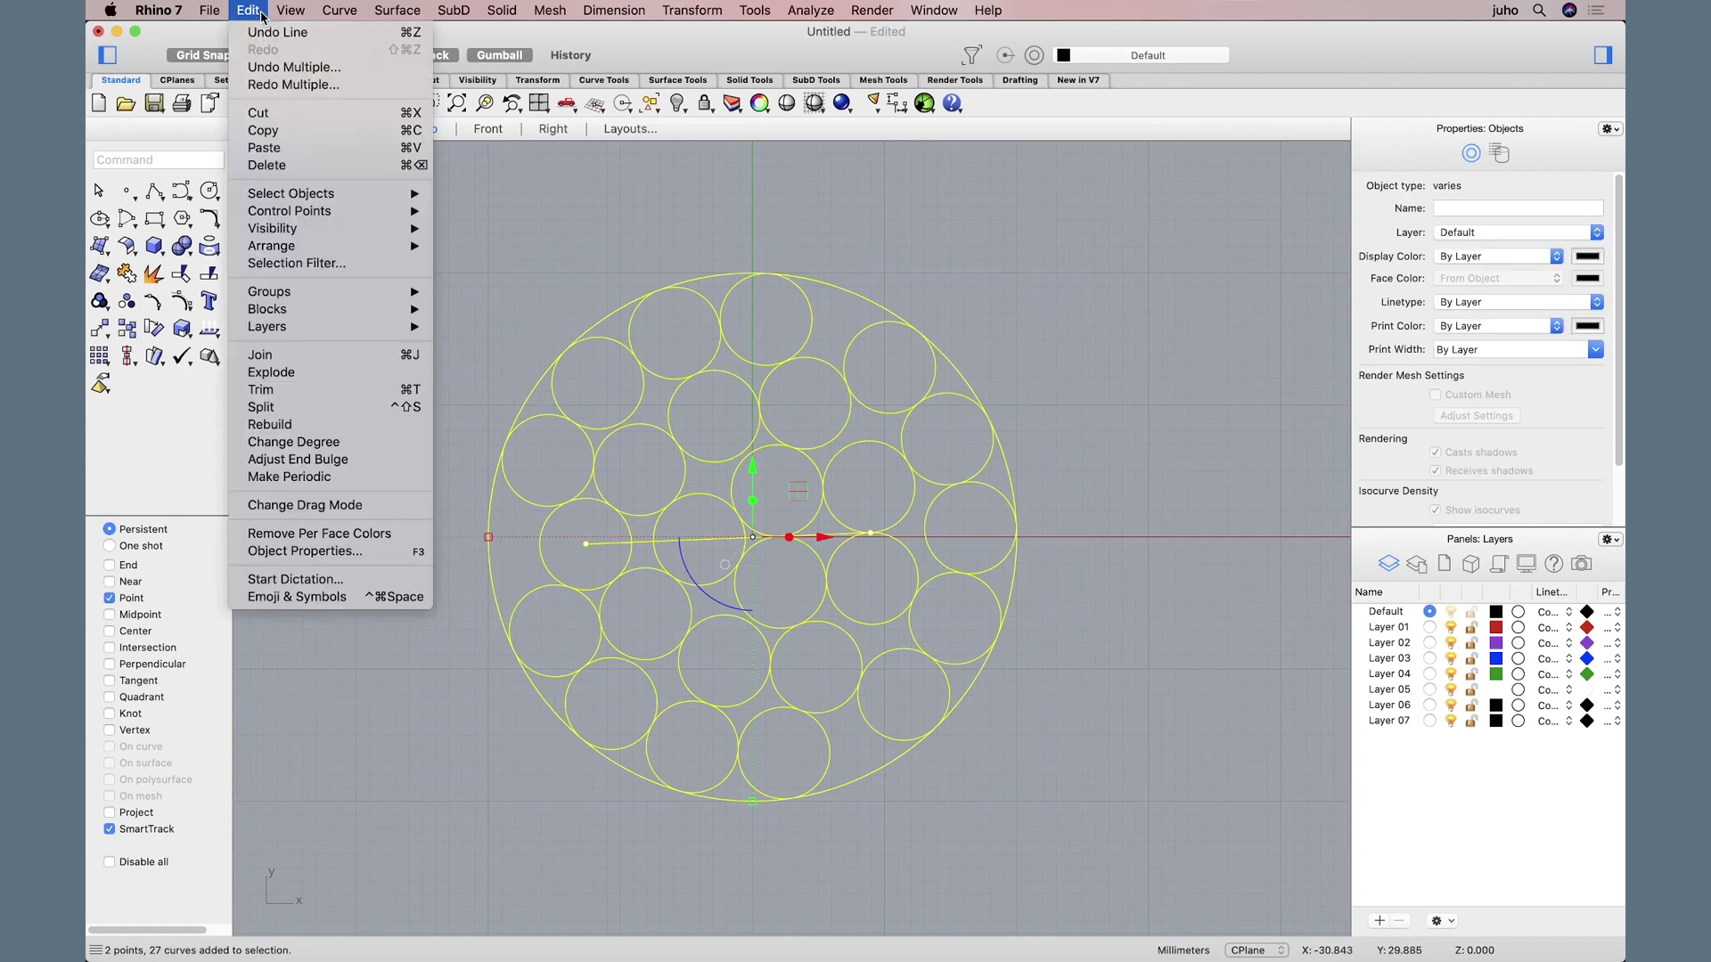
{"action": "mouse_move", "coordinate": [292, 291]}
{"action": "left_click", "coordinate": [462, 294]}
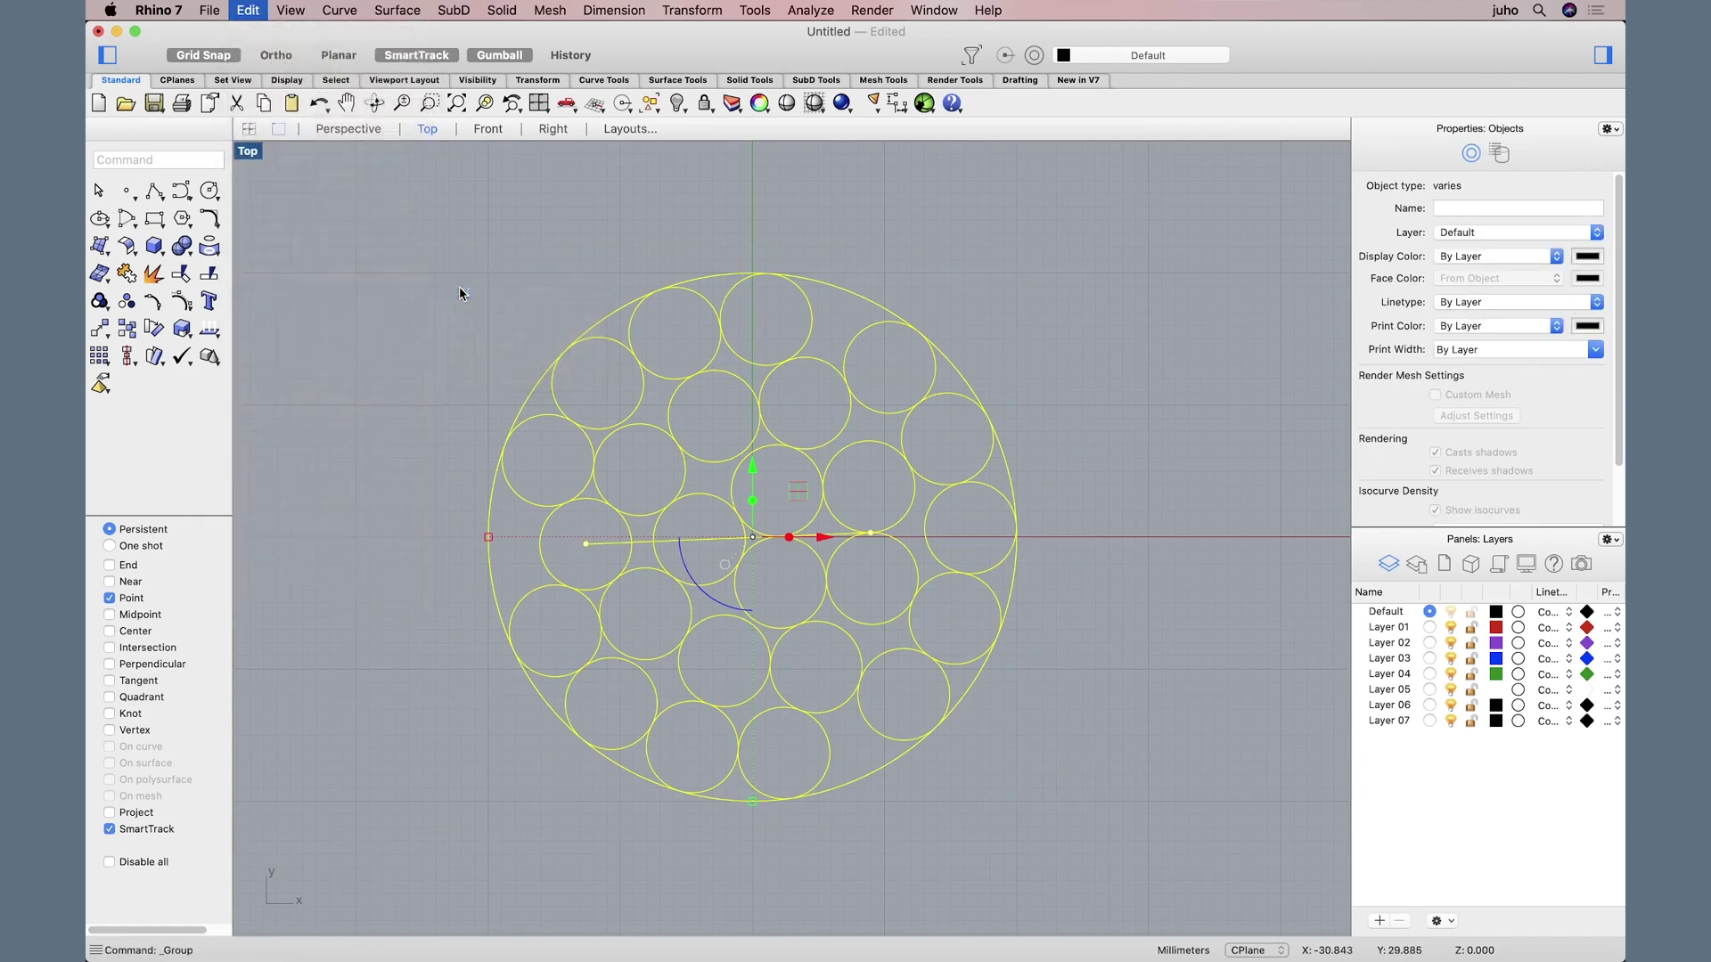
{"action": "left_click", "coordinate": [414, 400]}
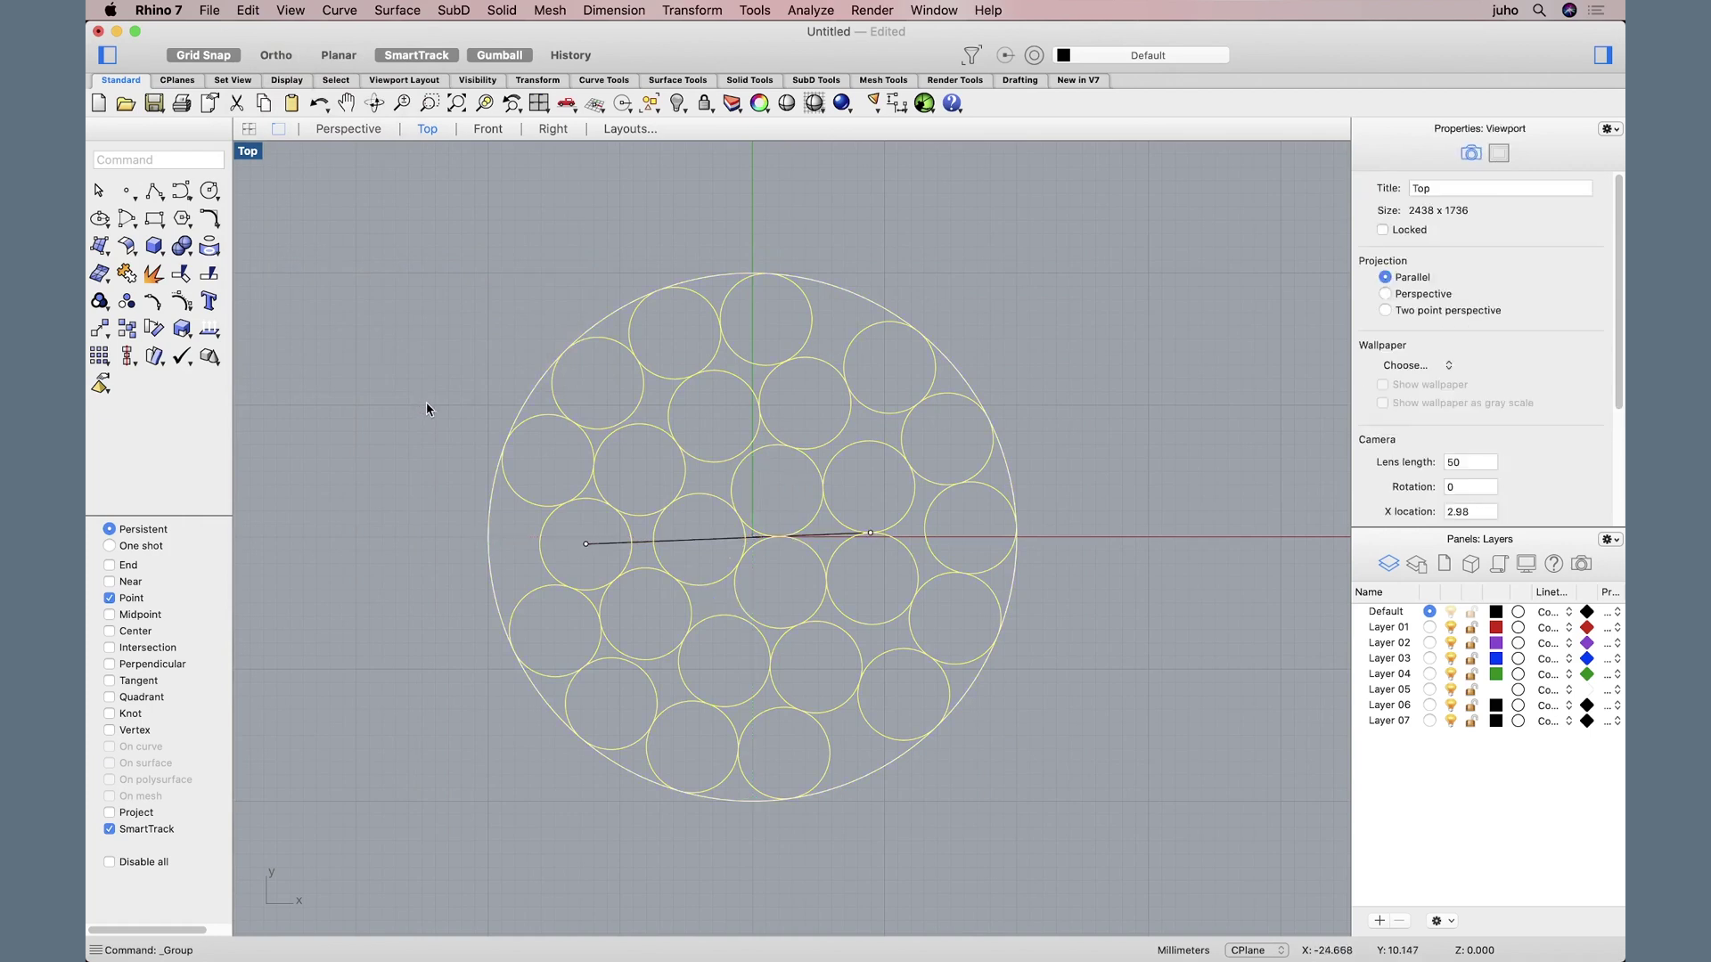
Step: Rotate the group about the left centroid point so the connecting line stands vertical
{"action": "left_click", "coordinate": [654, 372]}
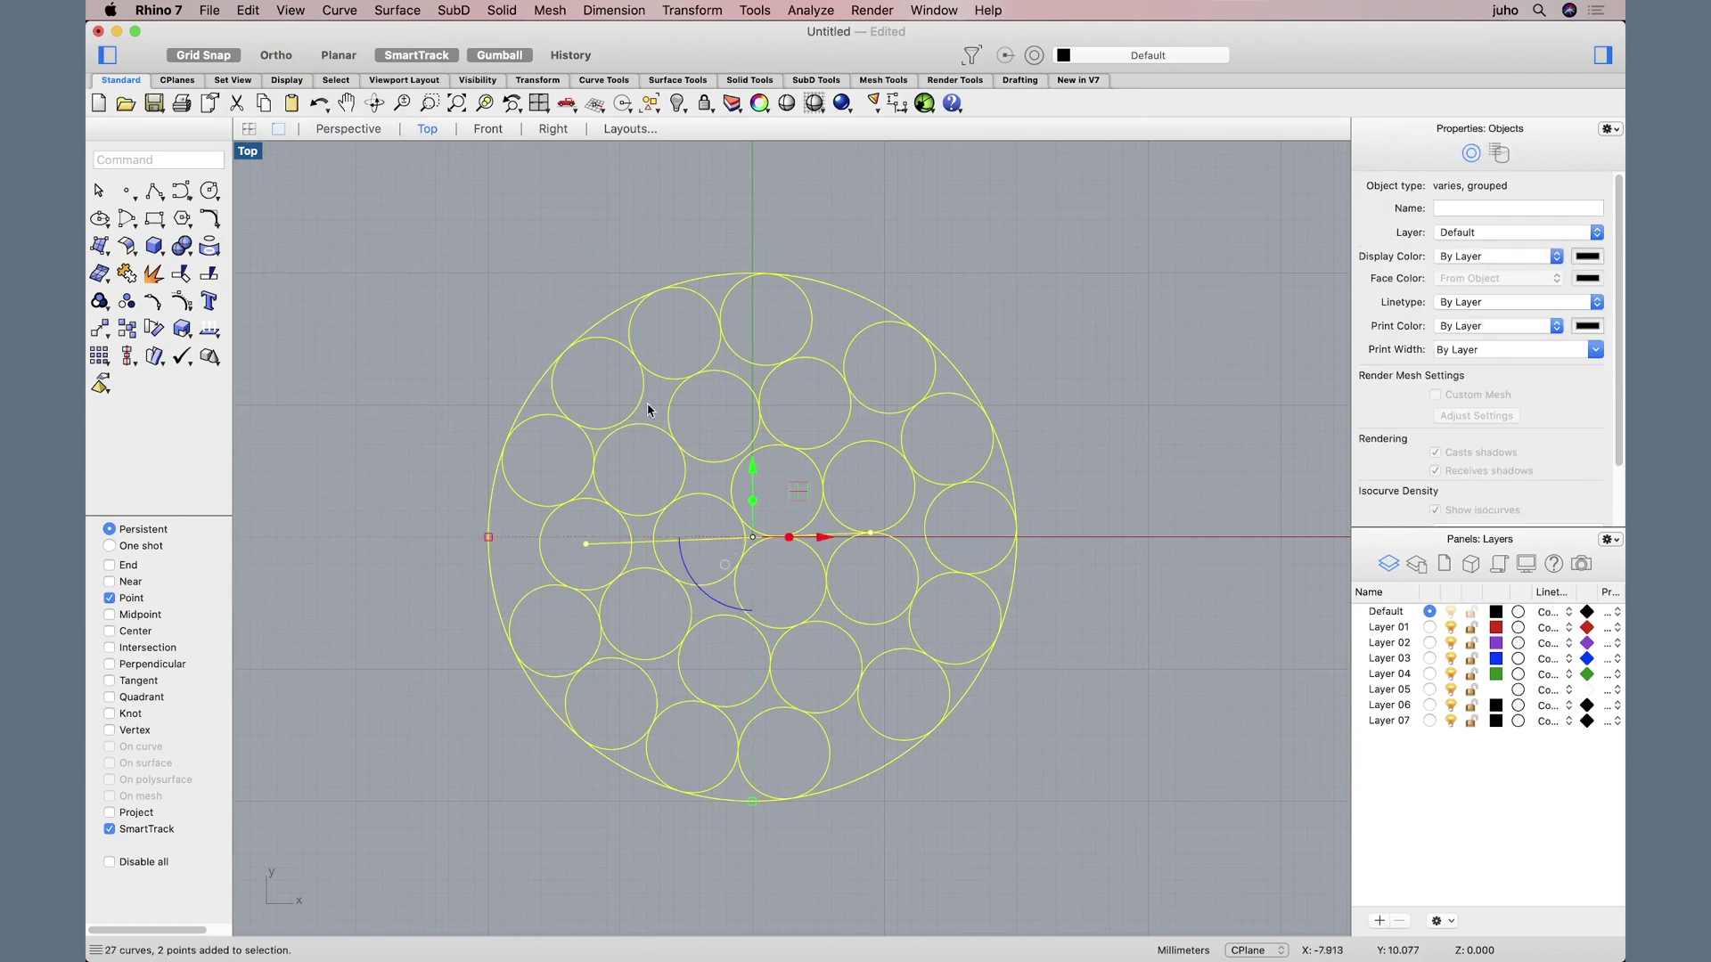
{"action": "left_click", "coordinate": [692, 9]}
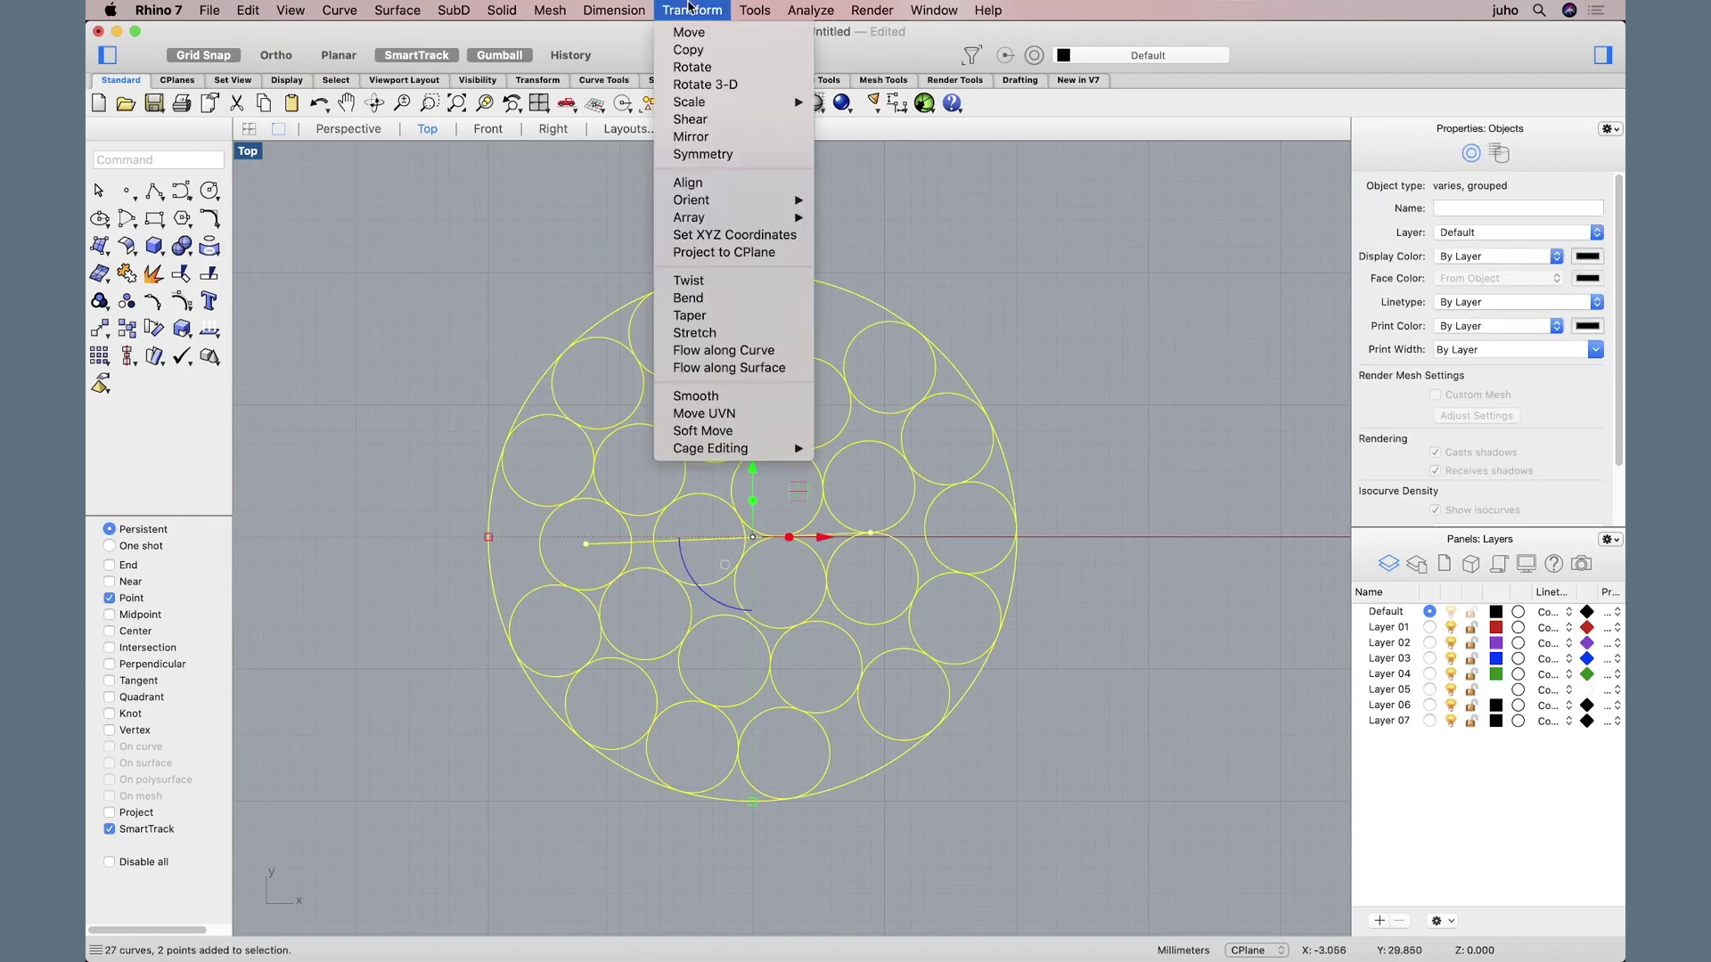
{"action": "left_click", "coordinate": [689, 68]}
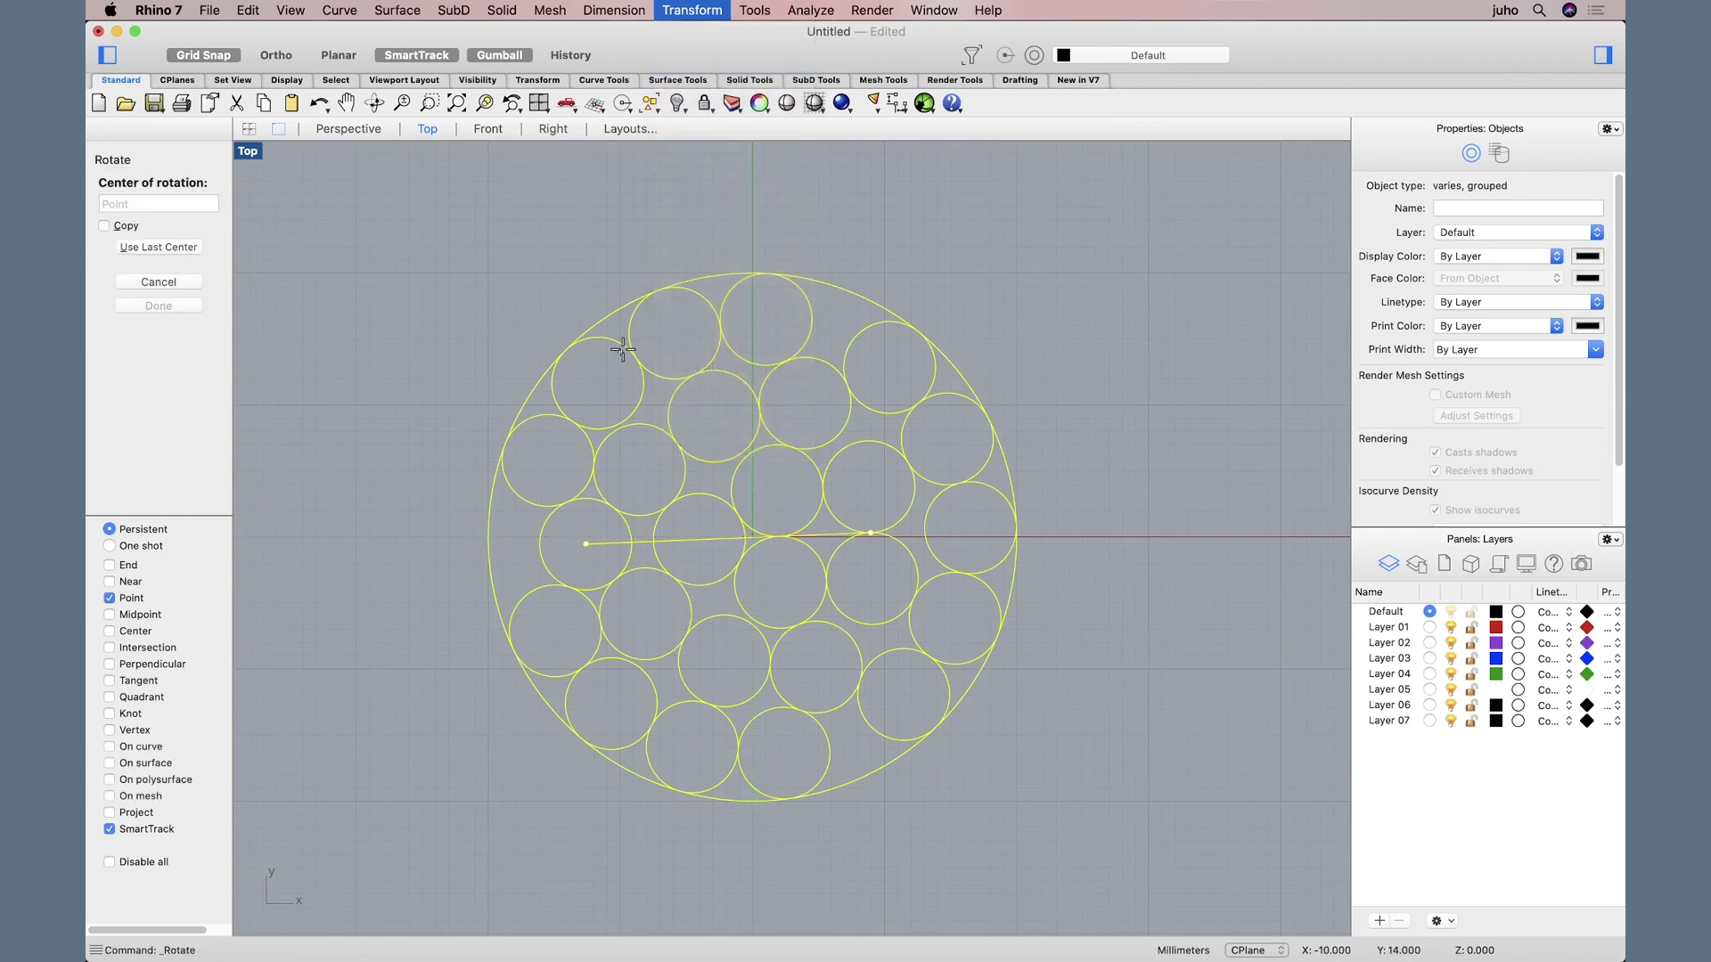
{"action": "left_click", "coordinate": [583, 544]}
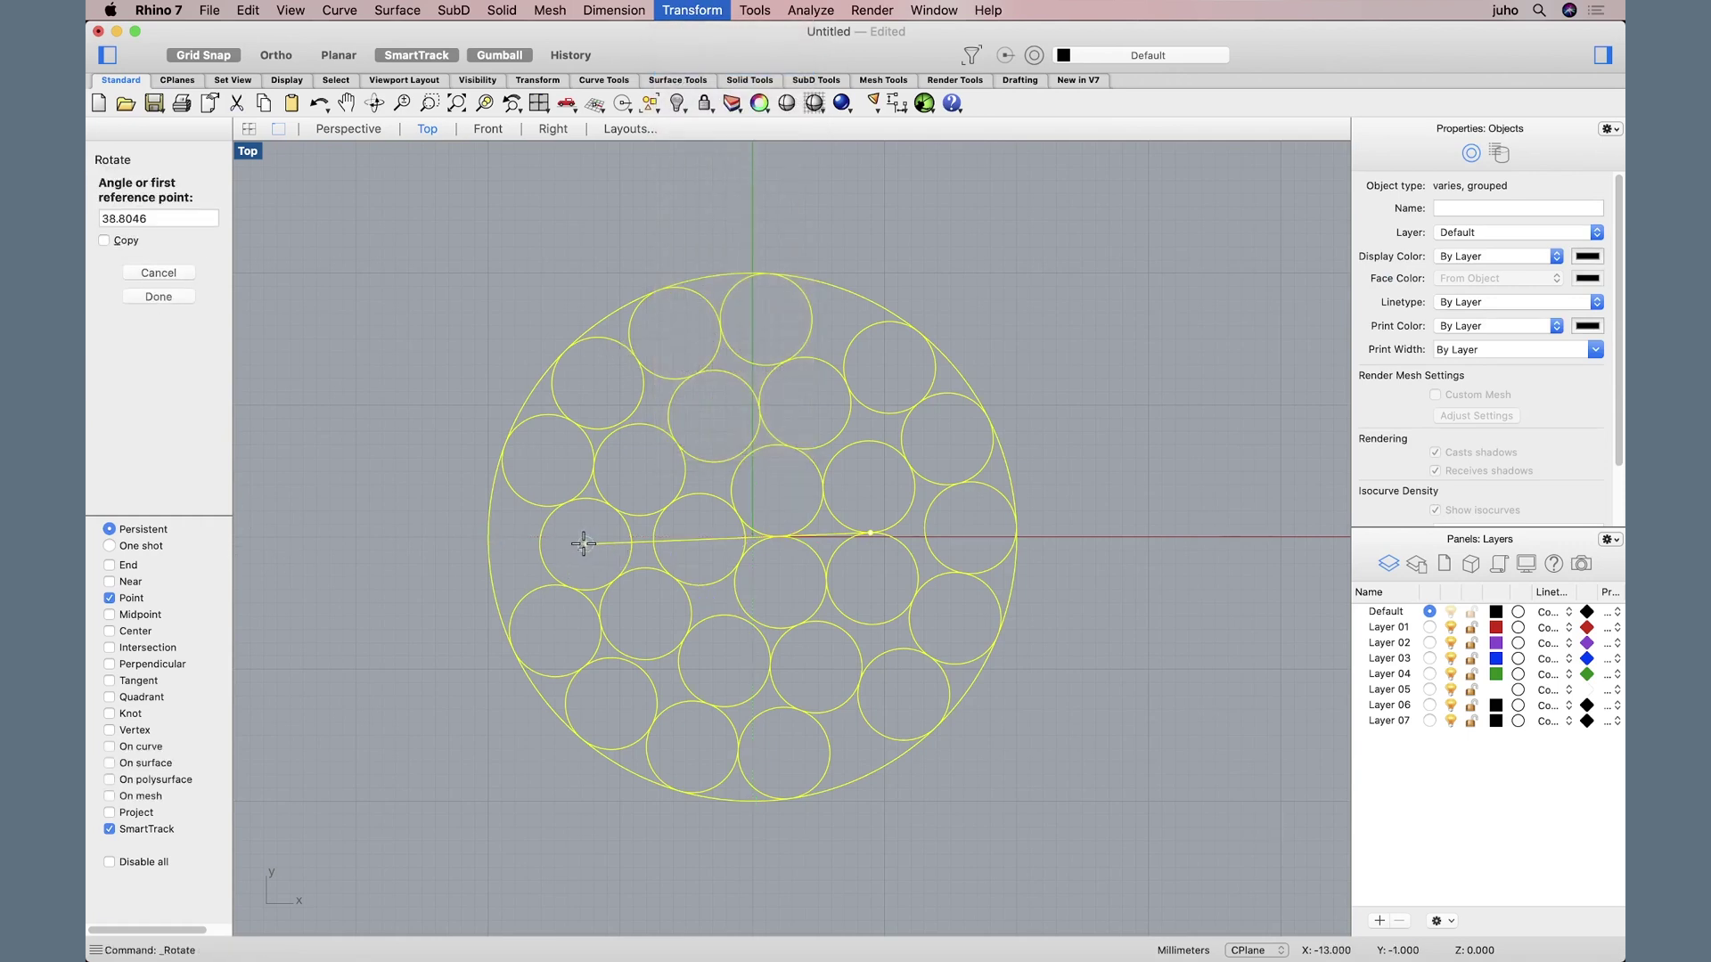
{"action": "left_click", "coordinate": [869, 534]}
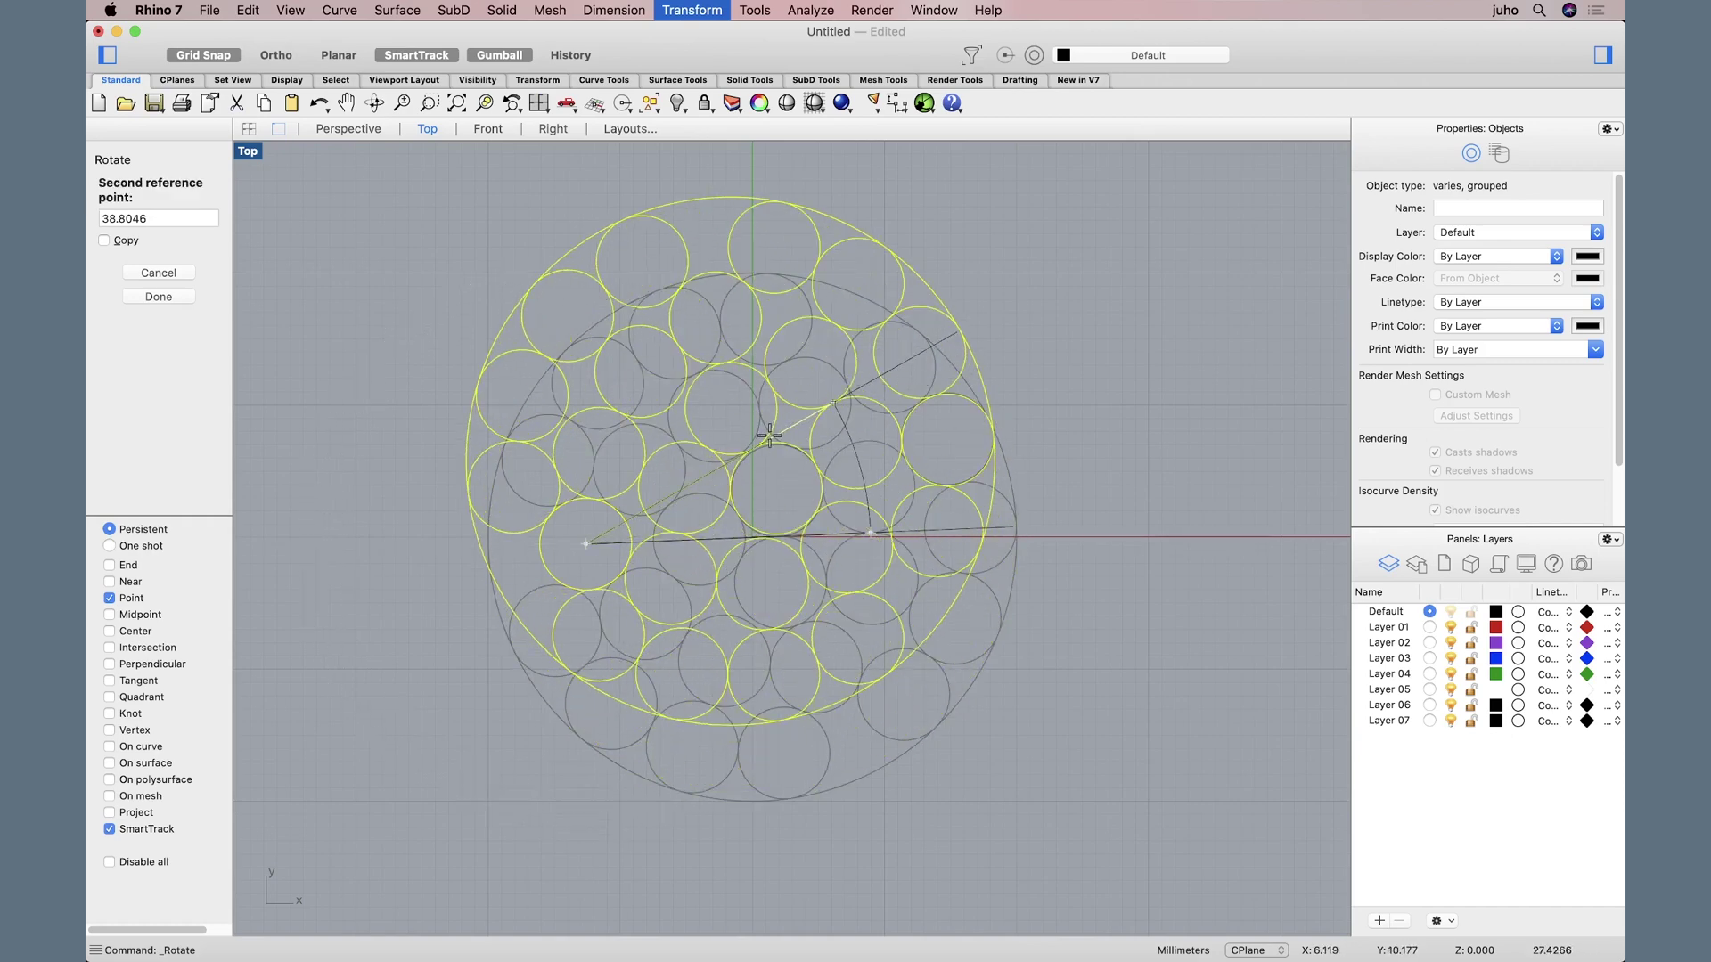
{"action": "left_click", "coordinate": [609, 355], "text": "shift"}
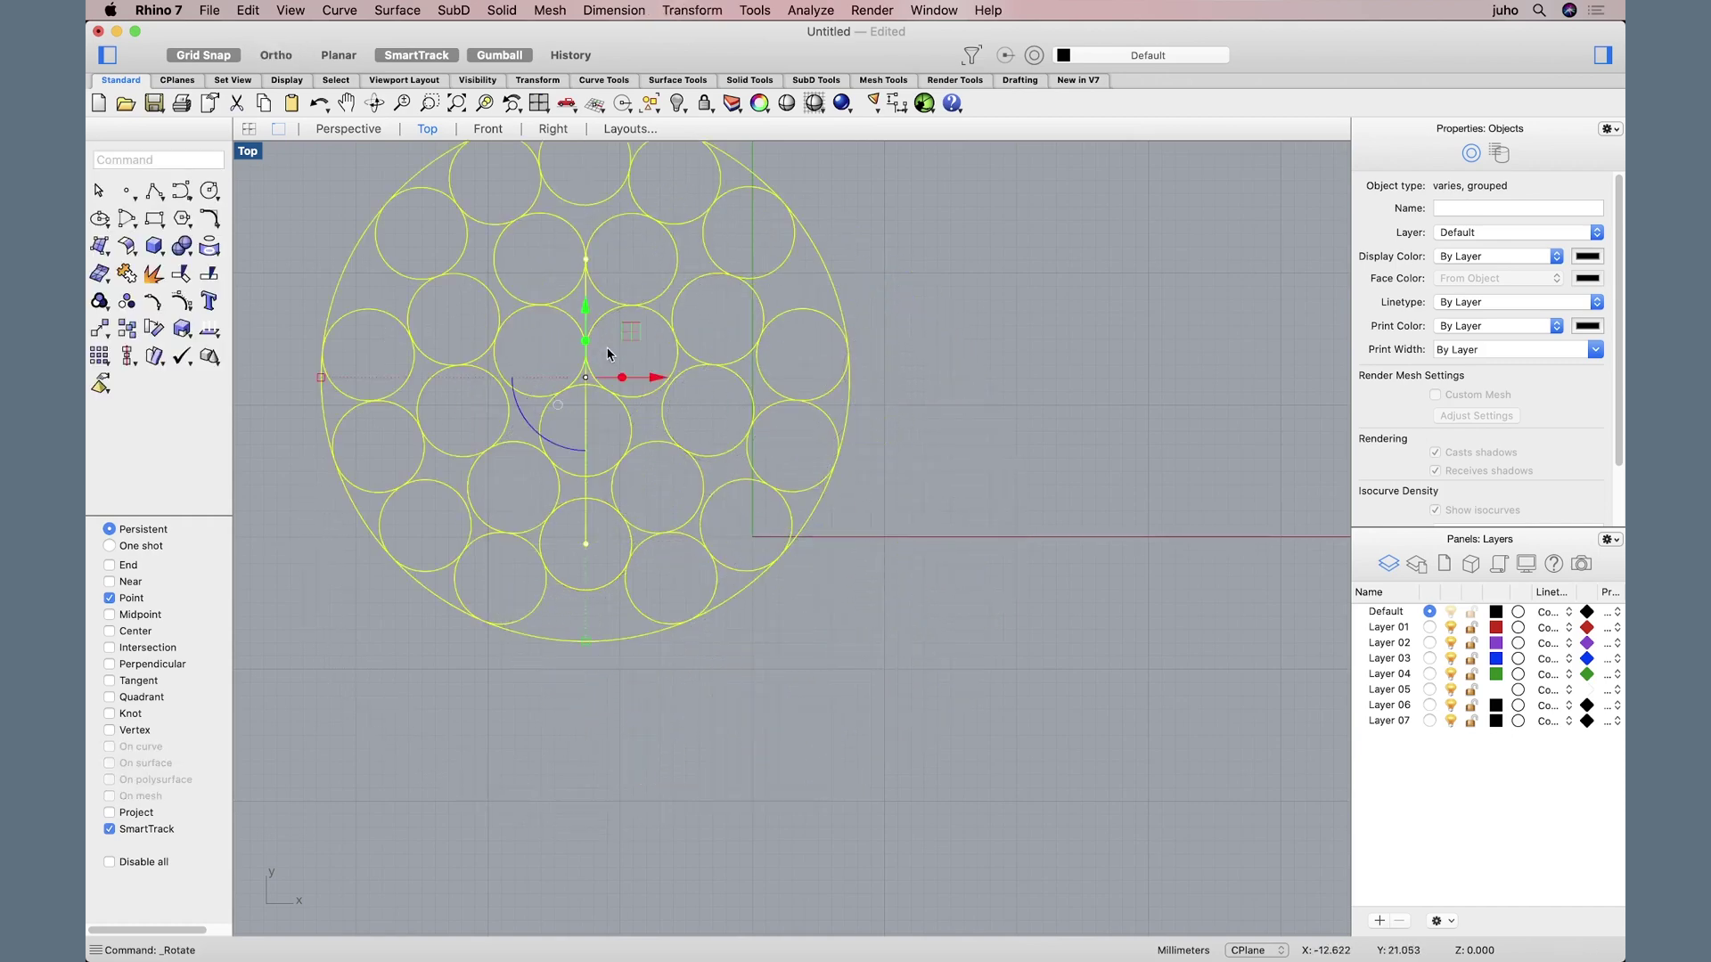
{"action": "left_click_drag", "start_coordinate": [660, 378], "coordinate": [832, 385]}
Step: Move the group up along Y from the upper centroid point so it sits above the x-axis
{"action": "left_click", "coordinate": [1012, 676]}
{"action": "right_click_drag", "start_coordinate": [1037, 536], "coordinate": [1063, 682]}
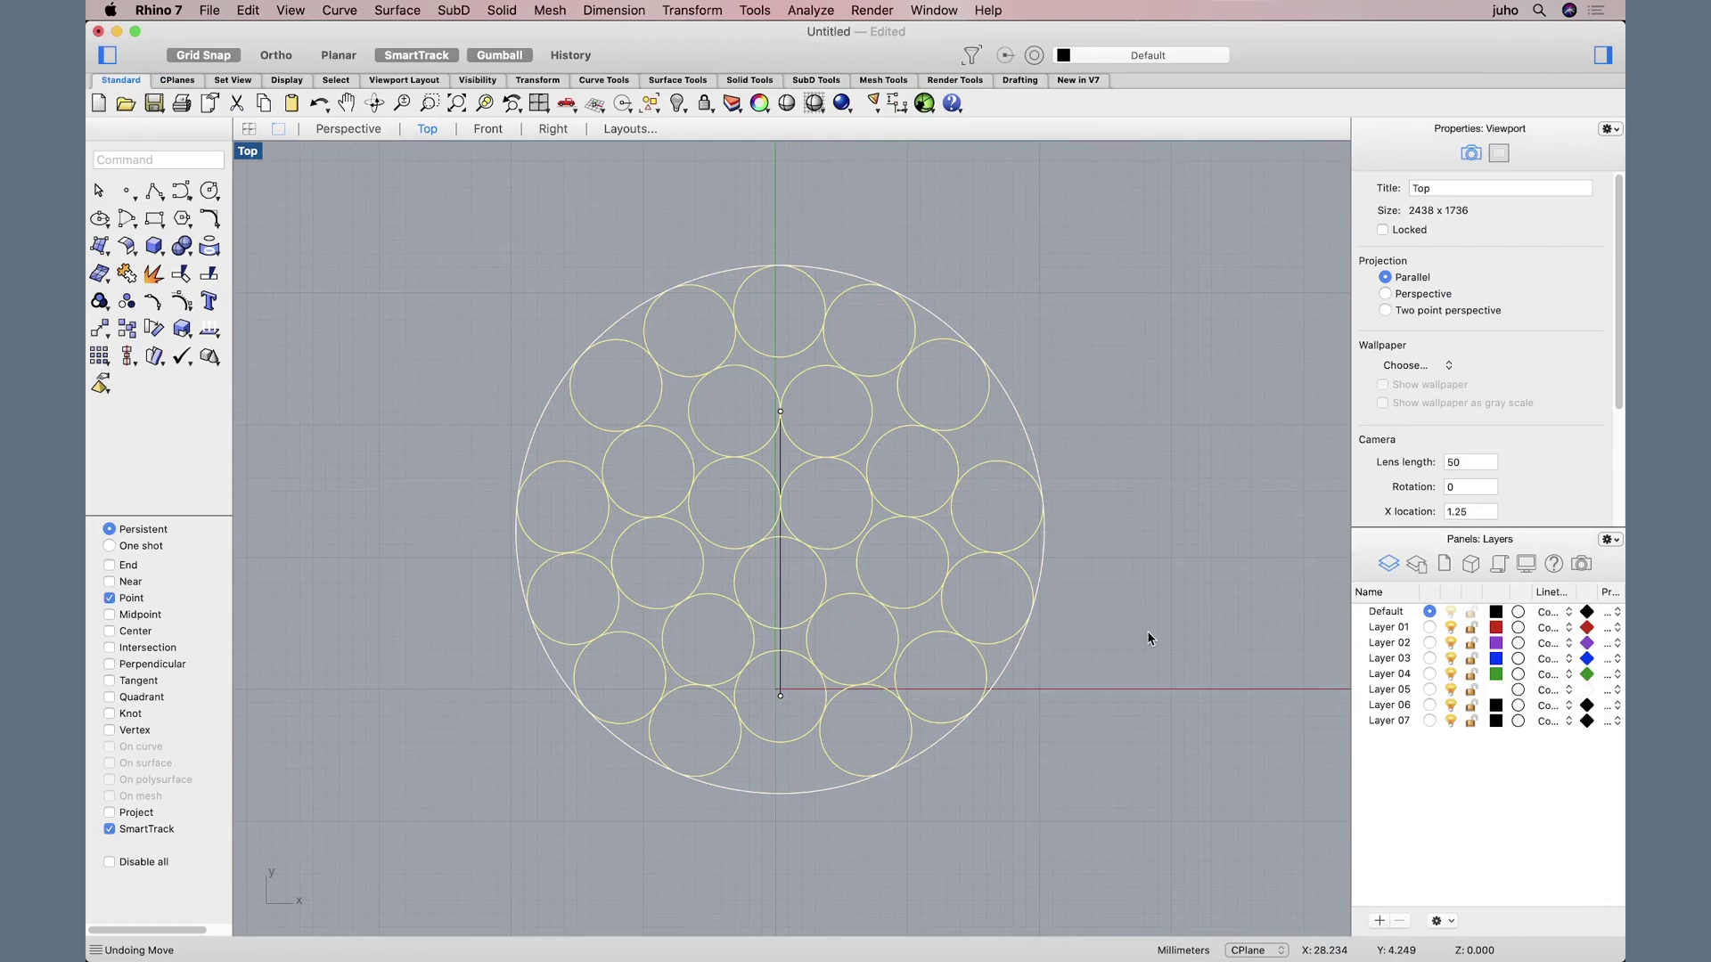
{"action": "left_click", "coordinate": [901, 429]}
{"action": "left_click", "coordinate": [691, 10]}
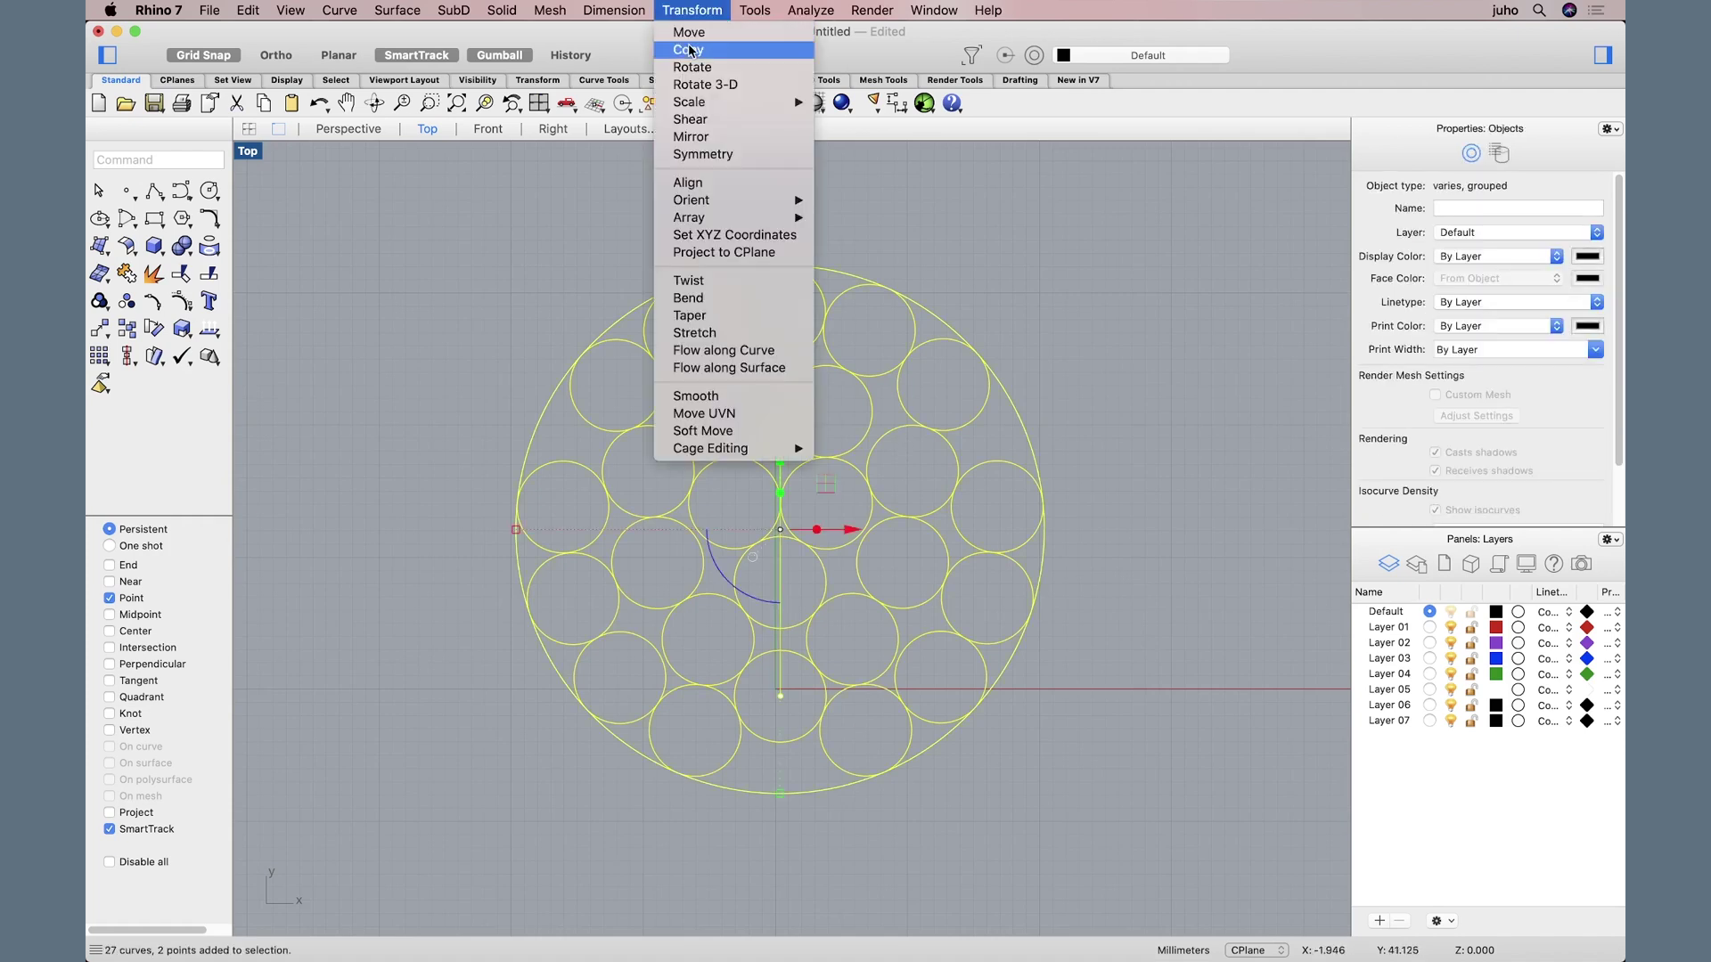
{"action": "left_click", "coordinate": [689, 32]}
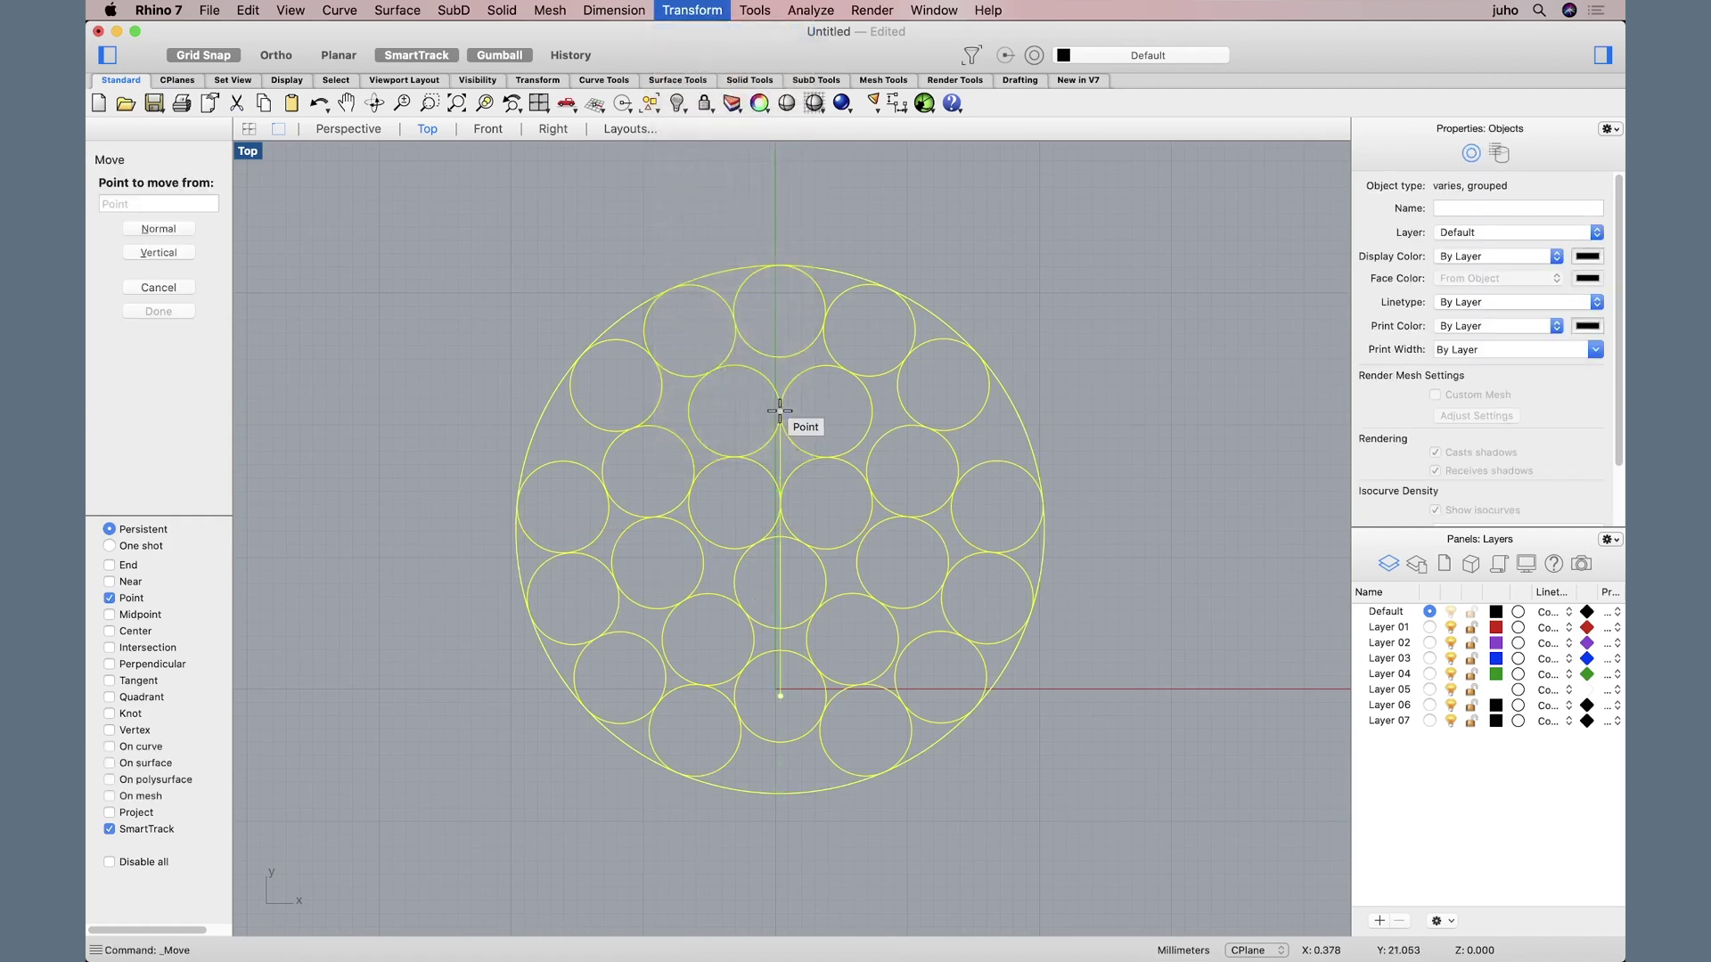
{"action": "left_click", "coordinate": [780, 411]}
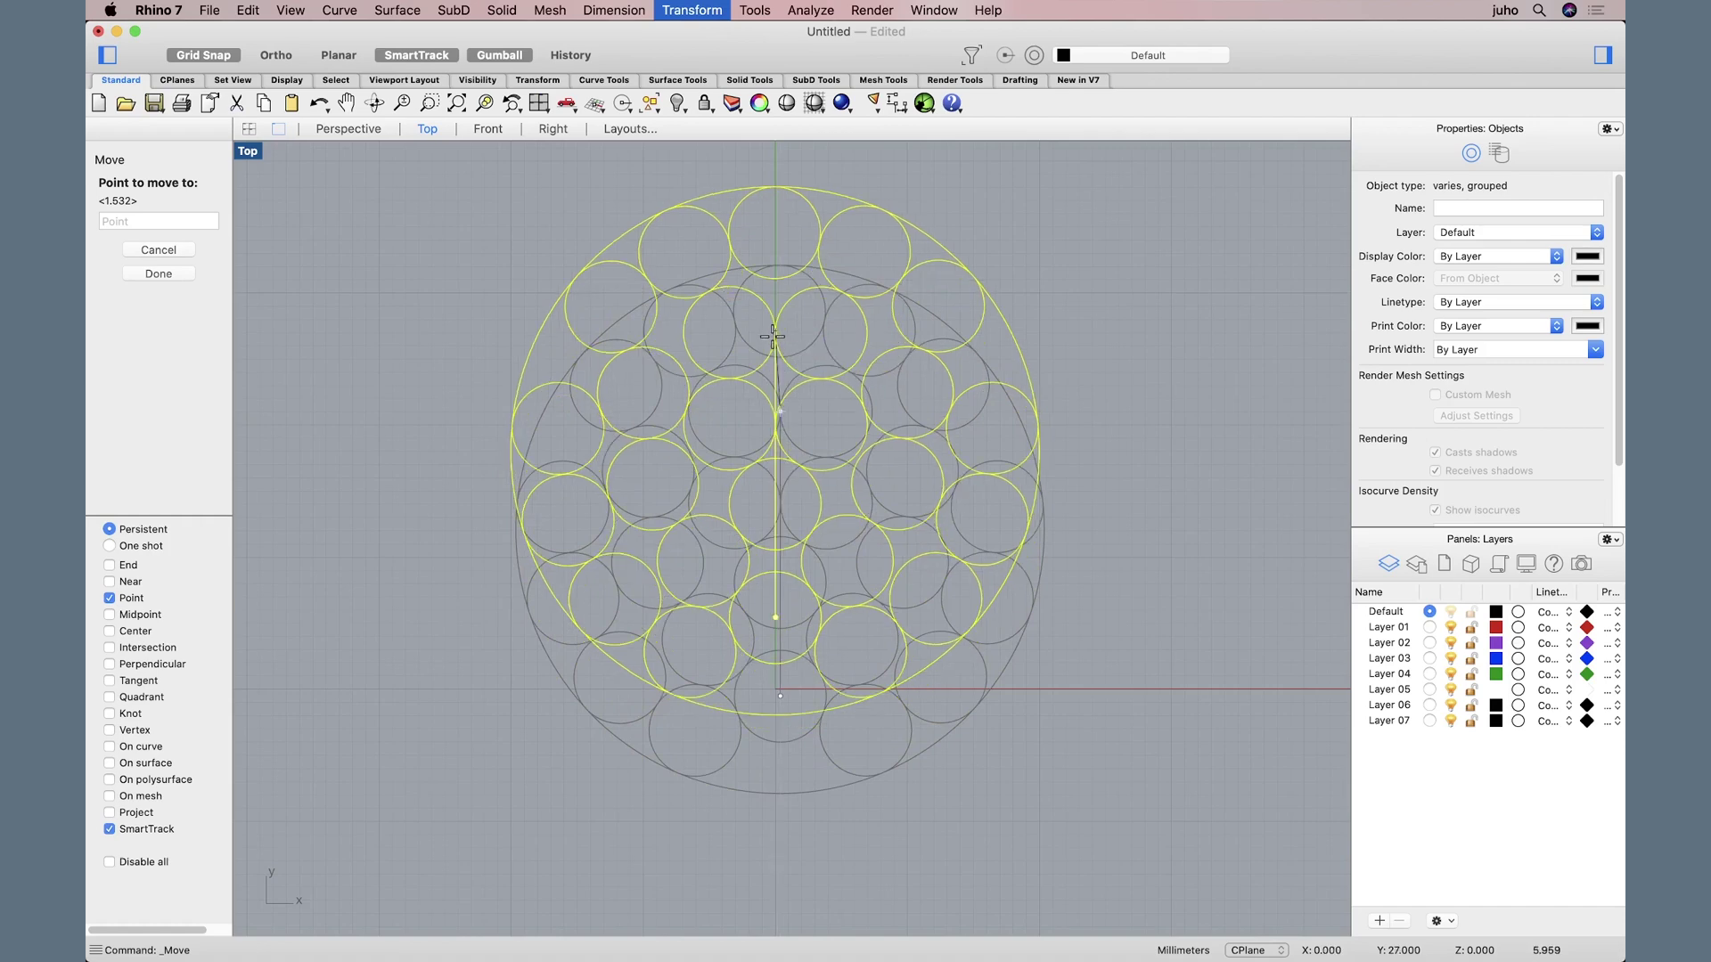
{"action": "left_click", "coordinate": [108, 598]}
{"action": "left_click", "coordinate": [771, 321]}
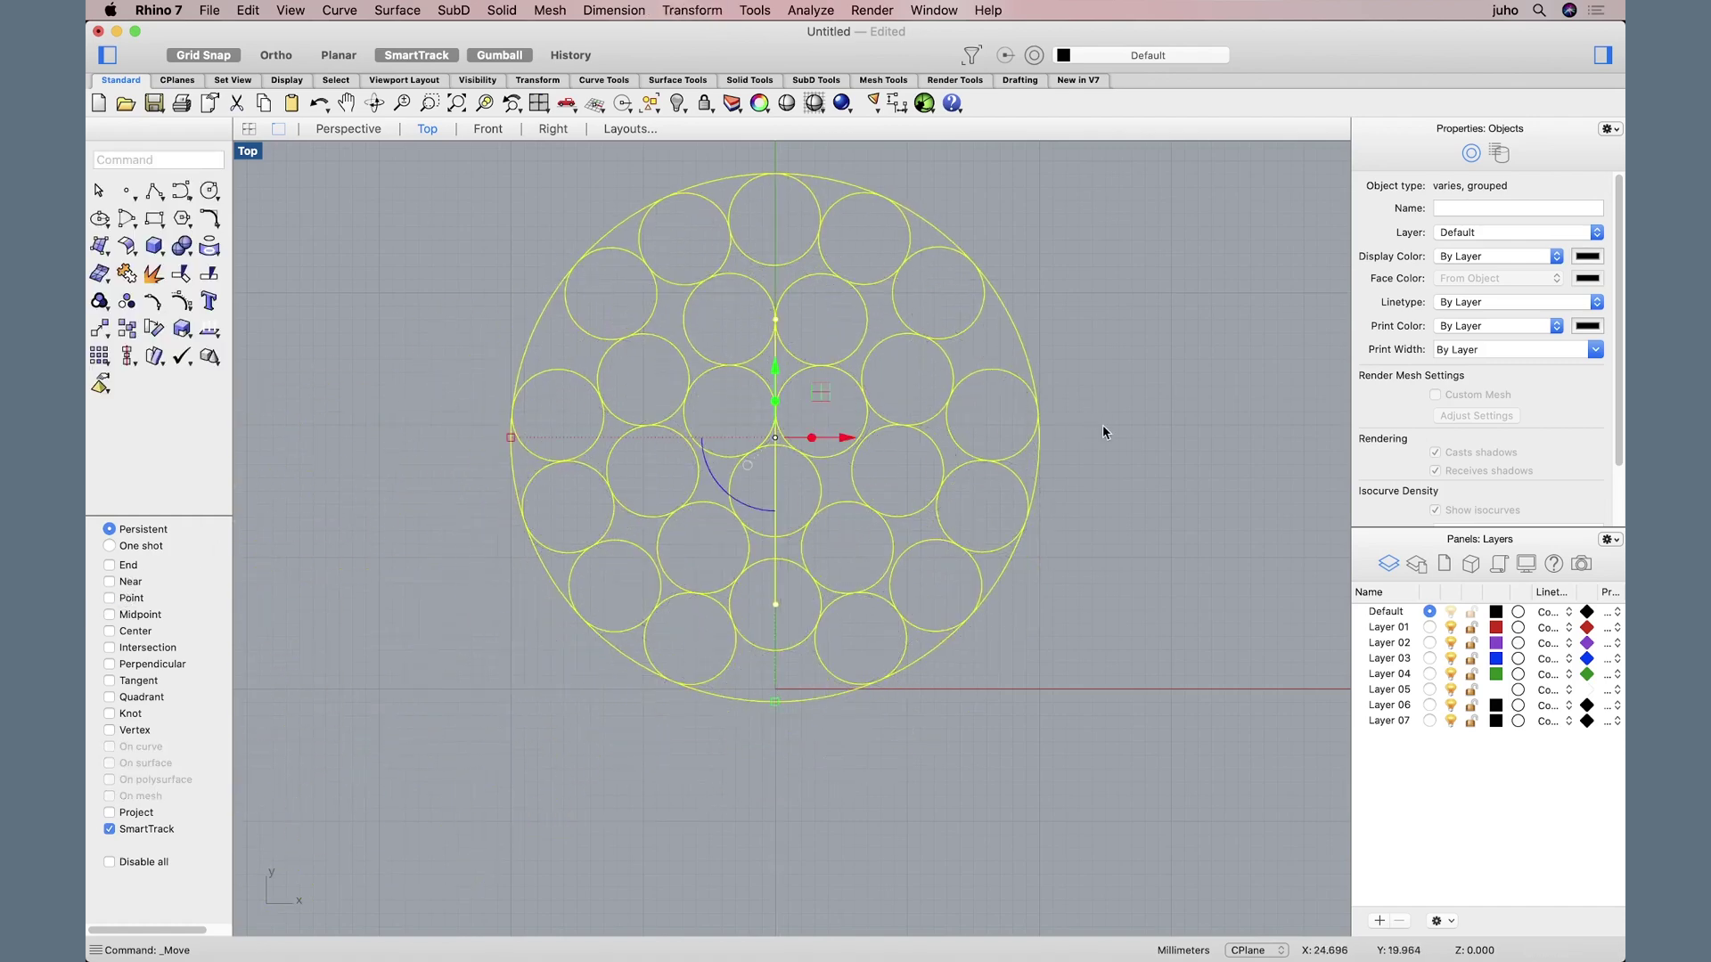
{"action": "left_click", "coordinate": [1189, 451]}
{"action": "scroll", "coordinate": [1149, 410], "scroll_direction": "up", "scroll_amount": 5}
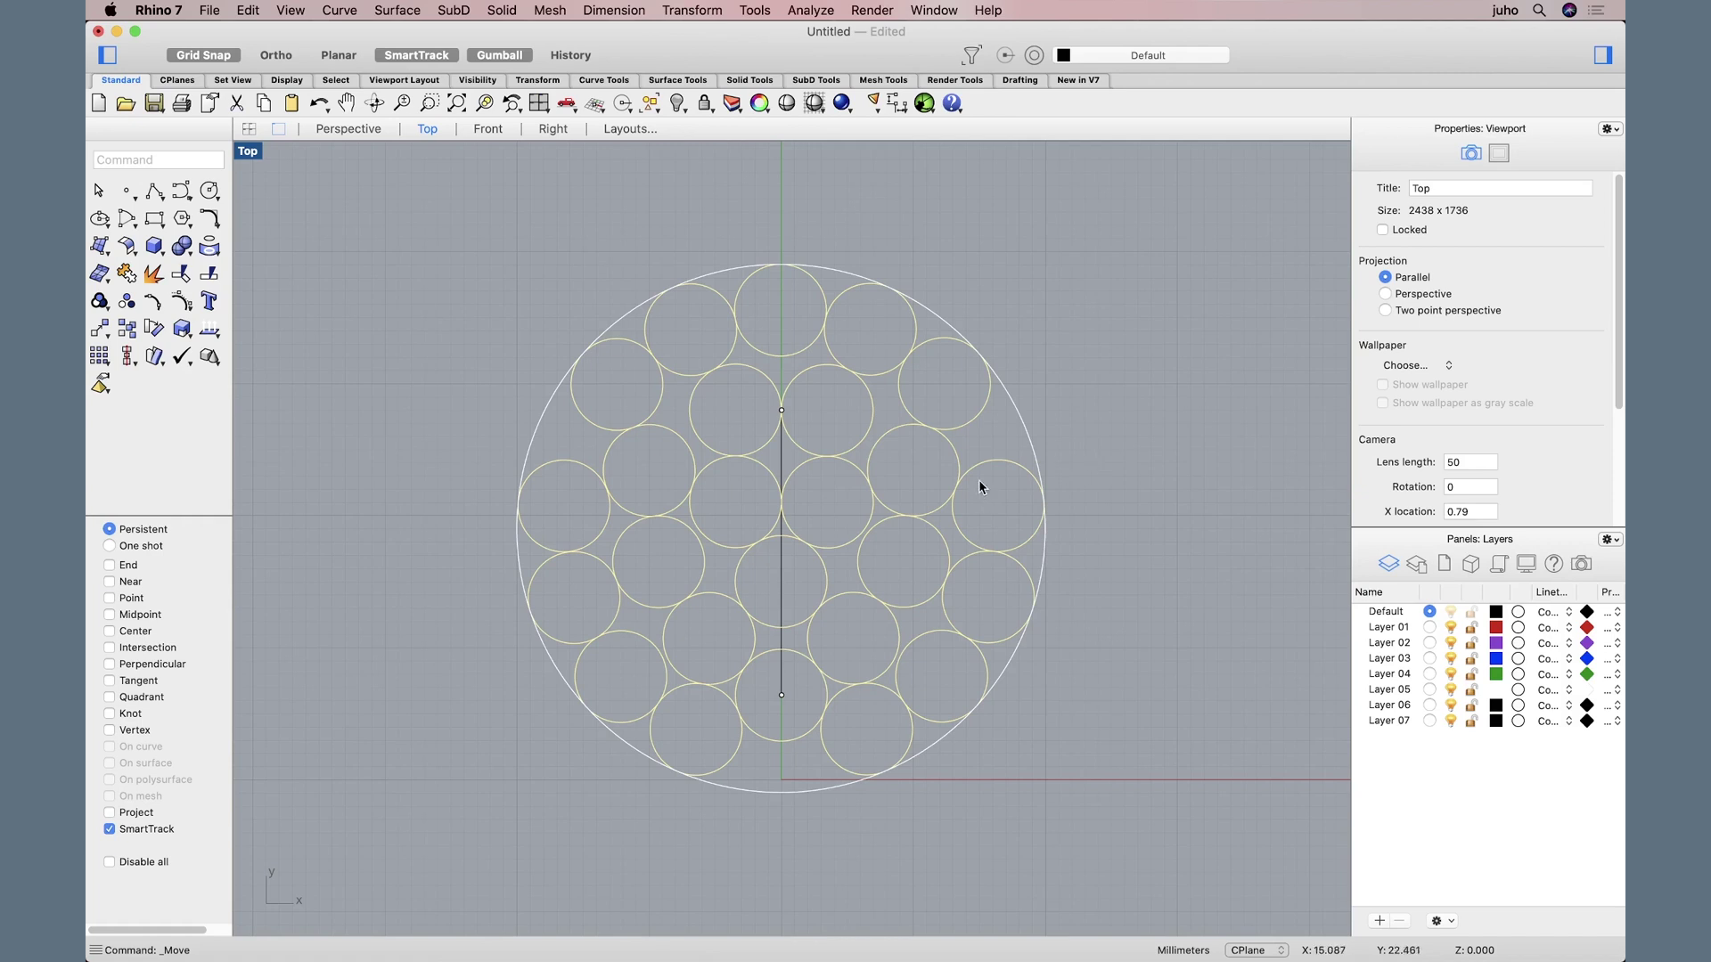
Step: Select everything and ungroup the circles, points and line
{"action": "key", "text": "super+a"}
{"action": "left_click", "coordinate": [249, 9]}
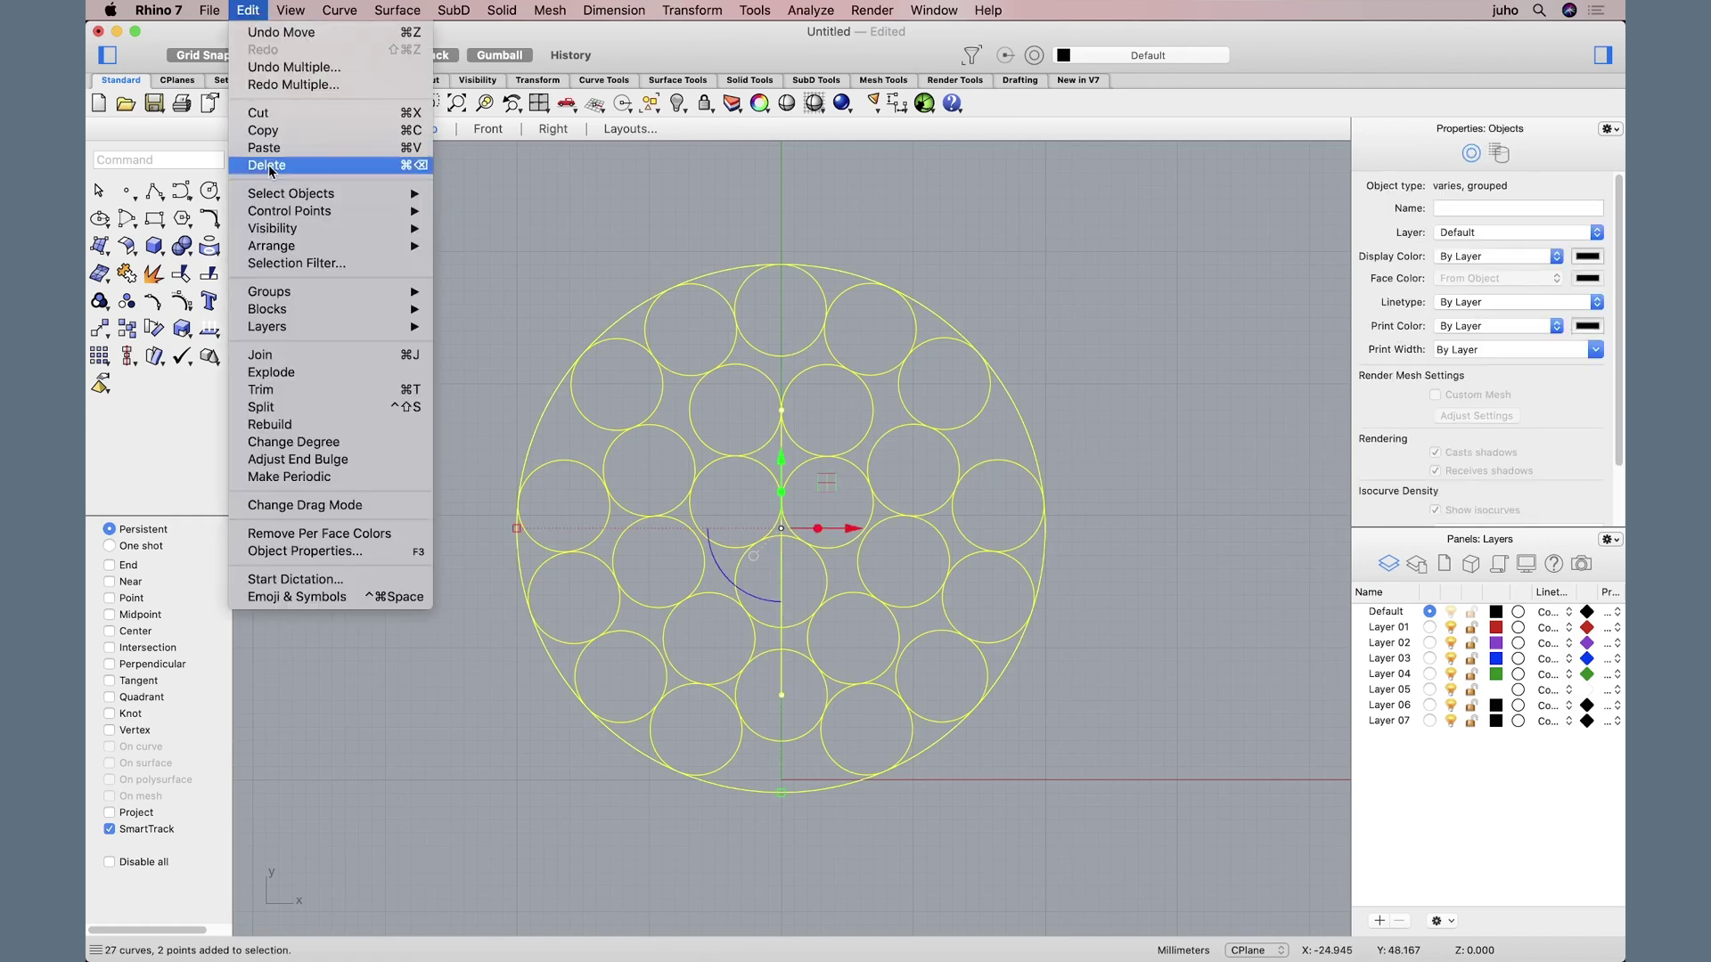
{"action": "mouse_move", "coordinate": [283, 201]}
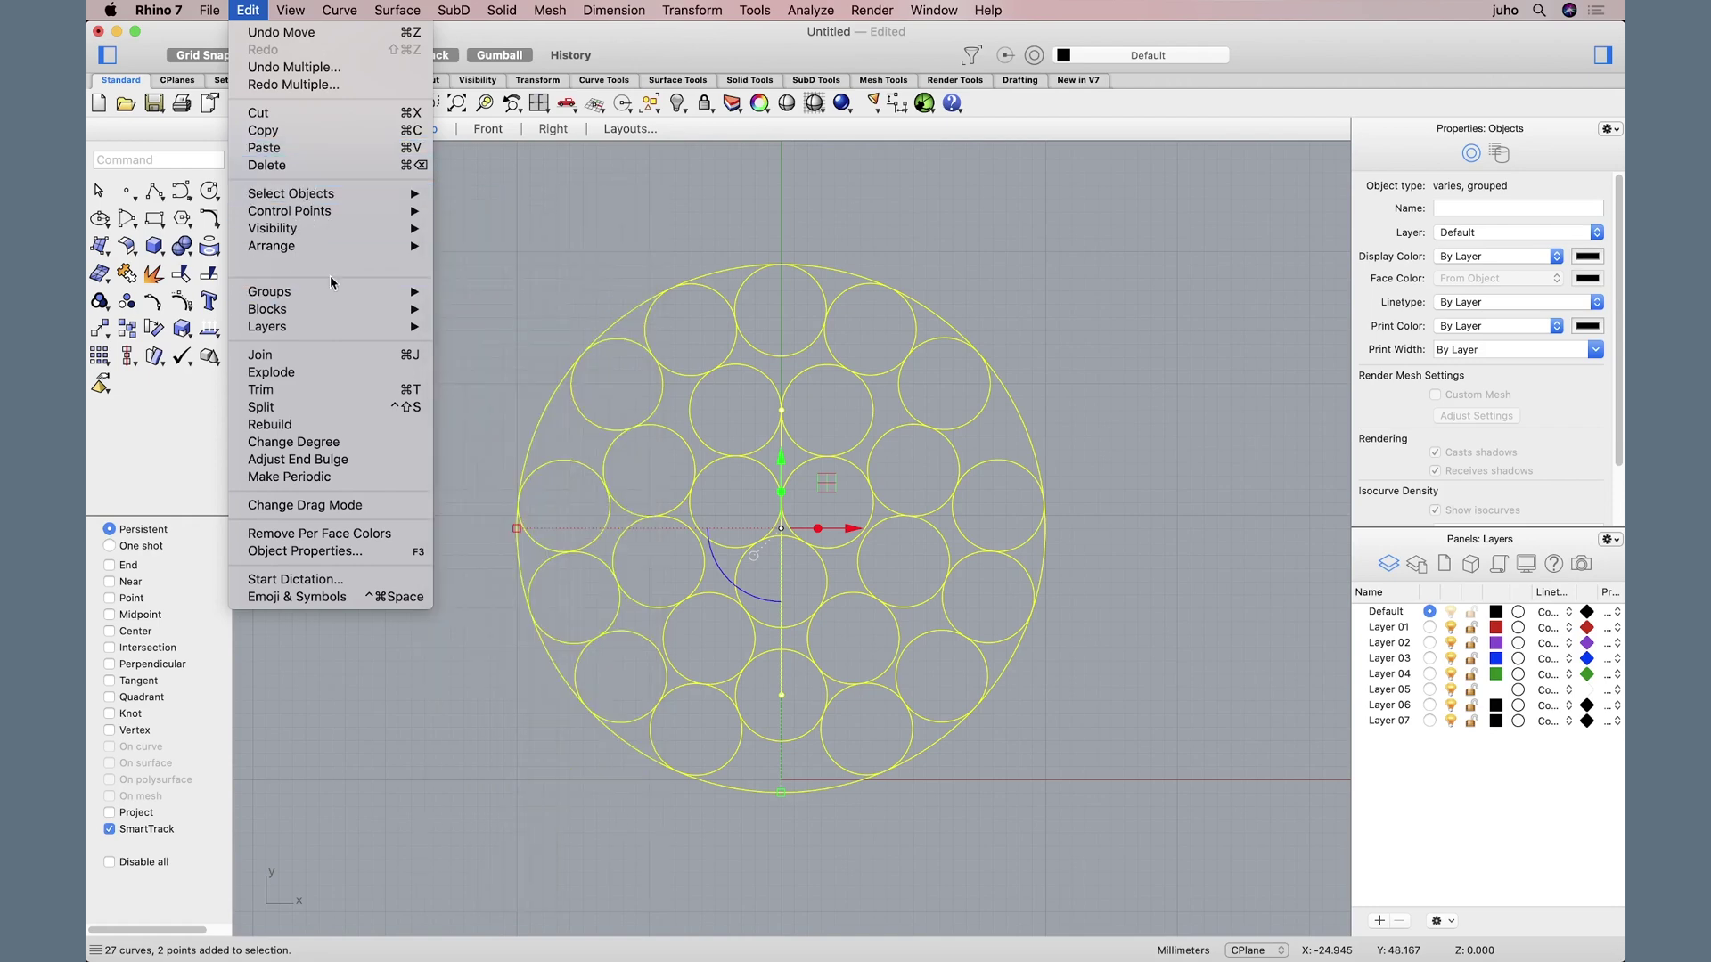
{"action": "mouse_move", "coordinate": [332, 296]}
{"action": "left_click", "coordinate": [483, 311]}
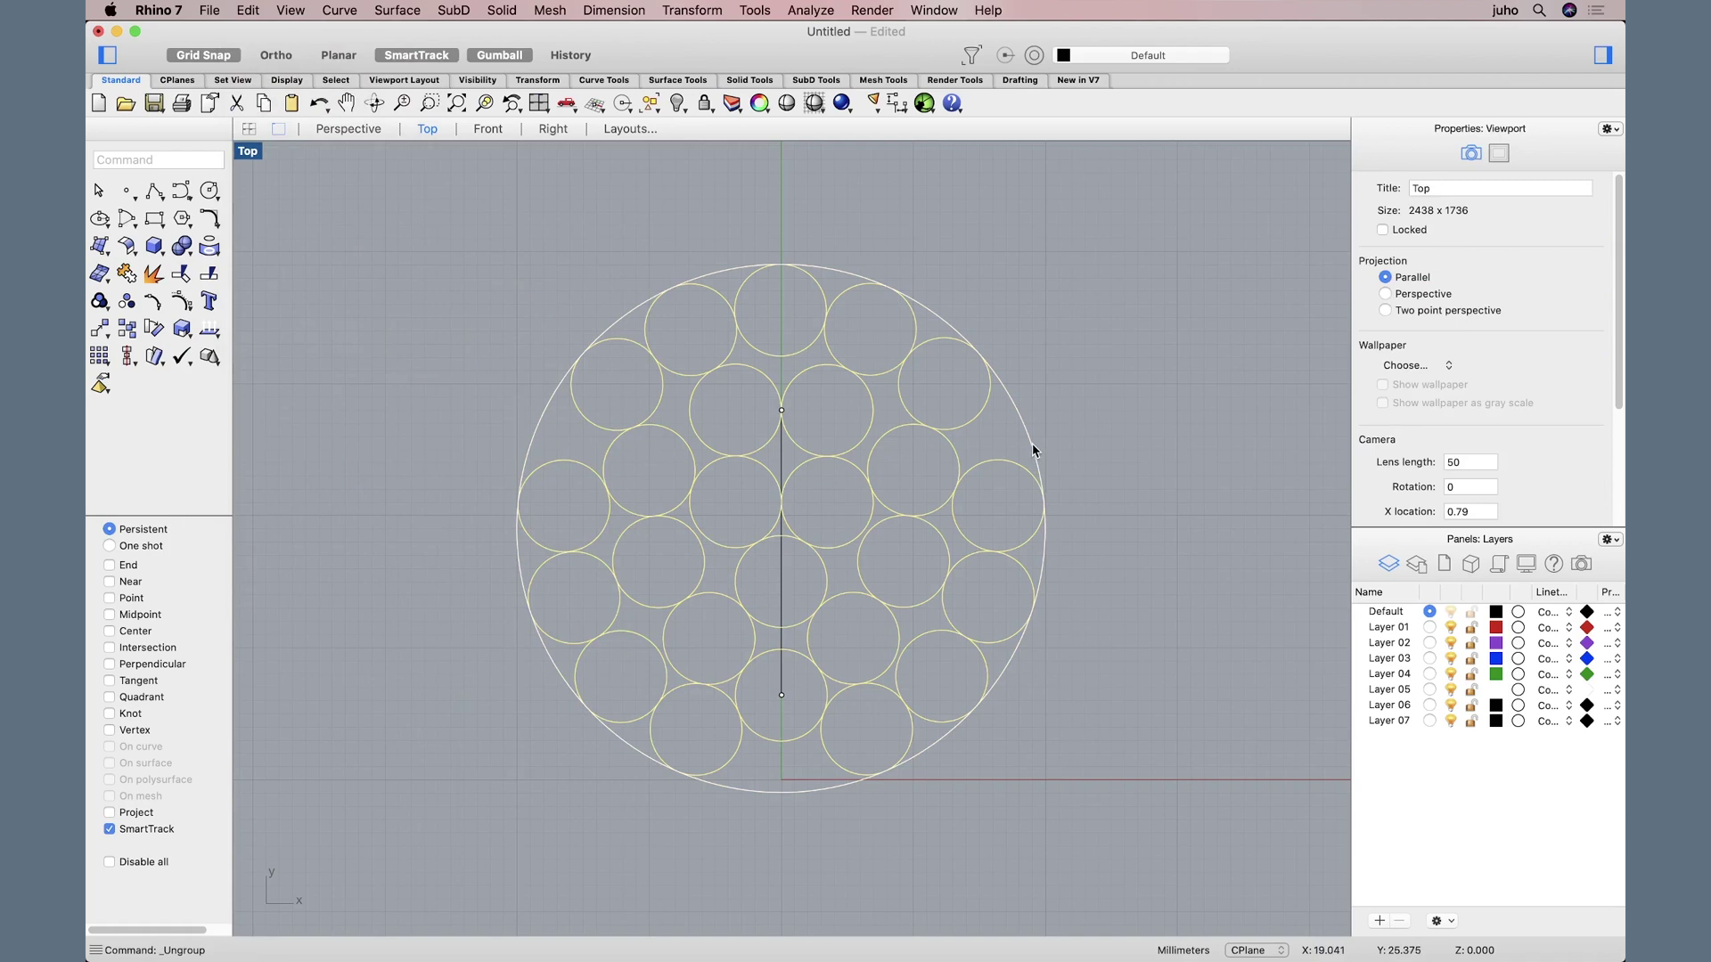
Step: Select the small circle right of centre and bring up the Area Centroid option
{"action": "left_click", "coordinate": [959, 457]}
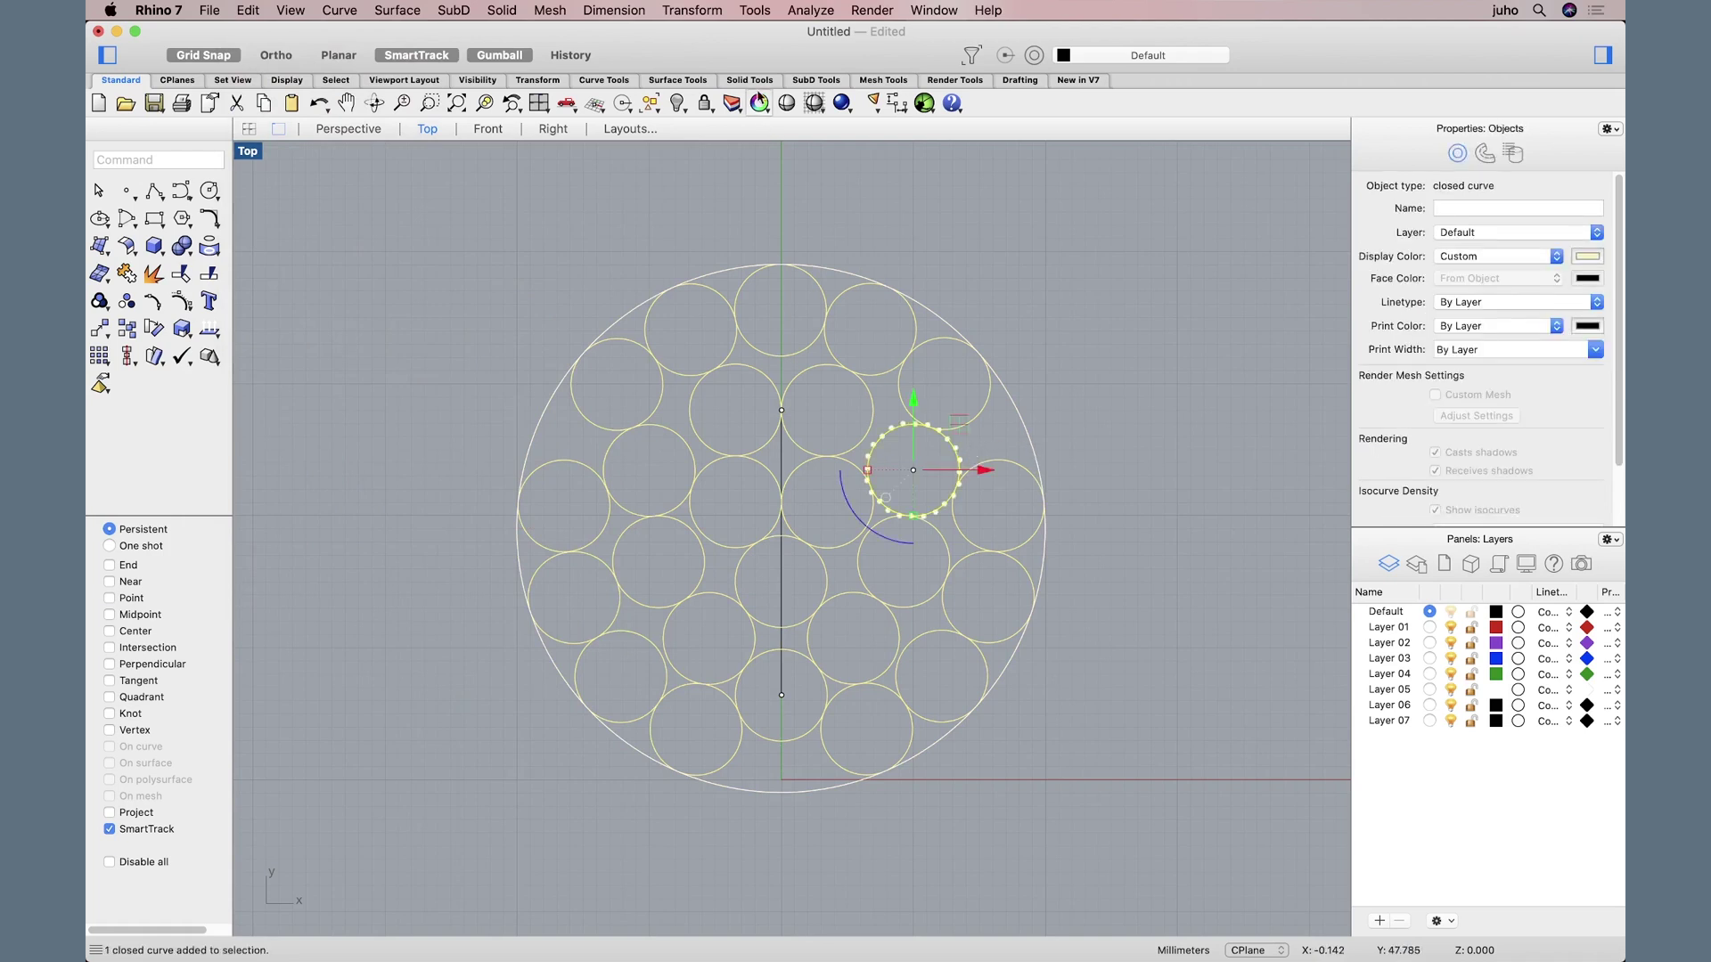
{"action": "left_click", "coordinate": [809, 10]}
{"action": "mouse_move", "coordinate": [824, 95]}
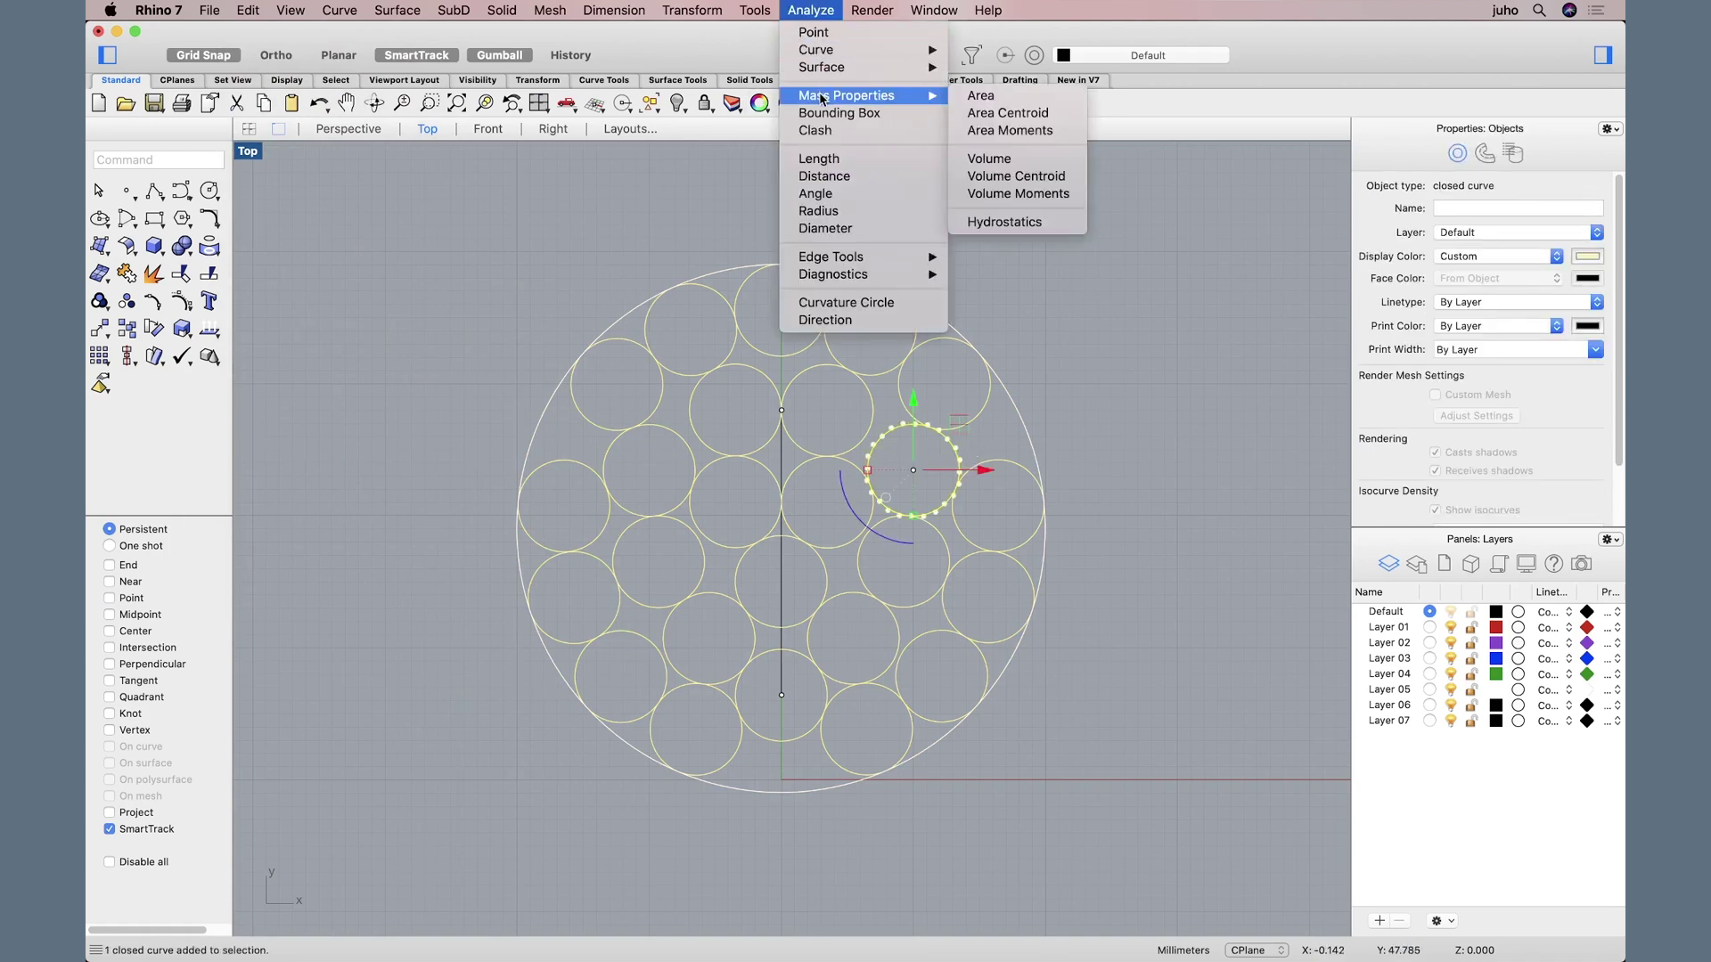
Step: Place area-centroid points on the right, upper-right and top small circles
{"action": "left_click", "coordinate": [1008, 113]}
{"action": "left_click", "coordinate": [1161, 440]}
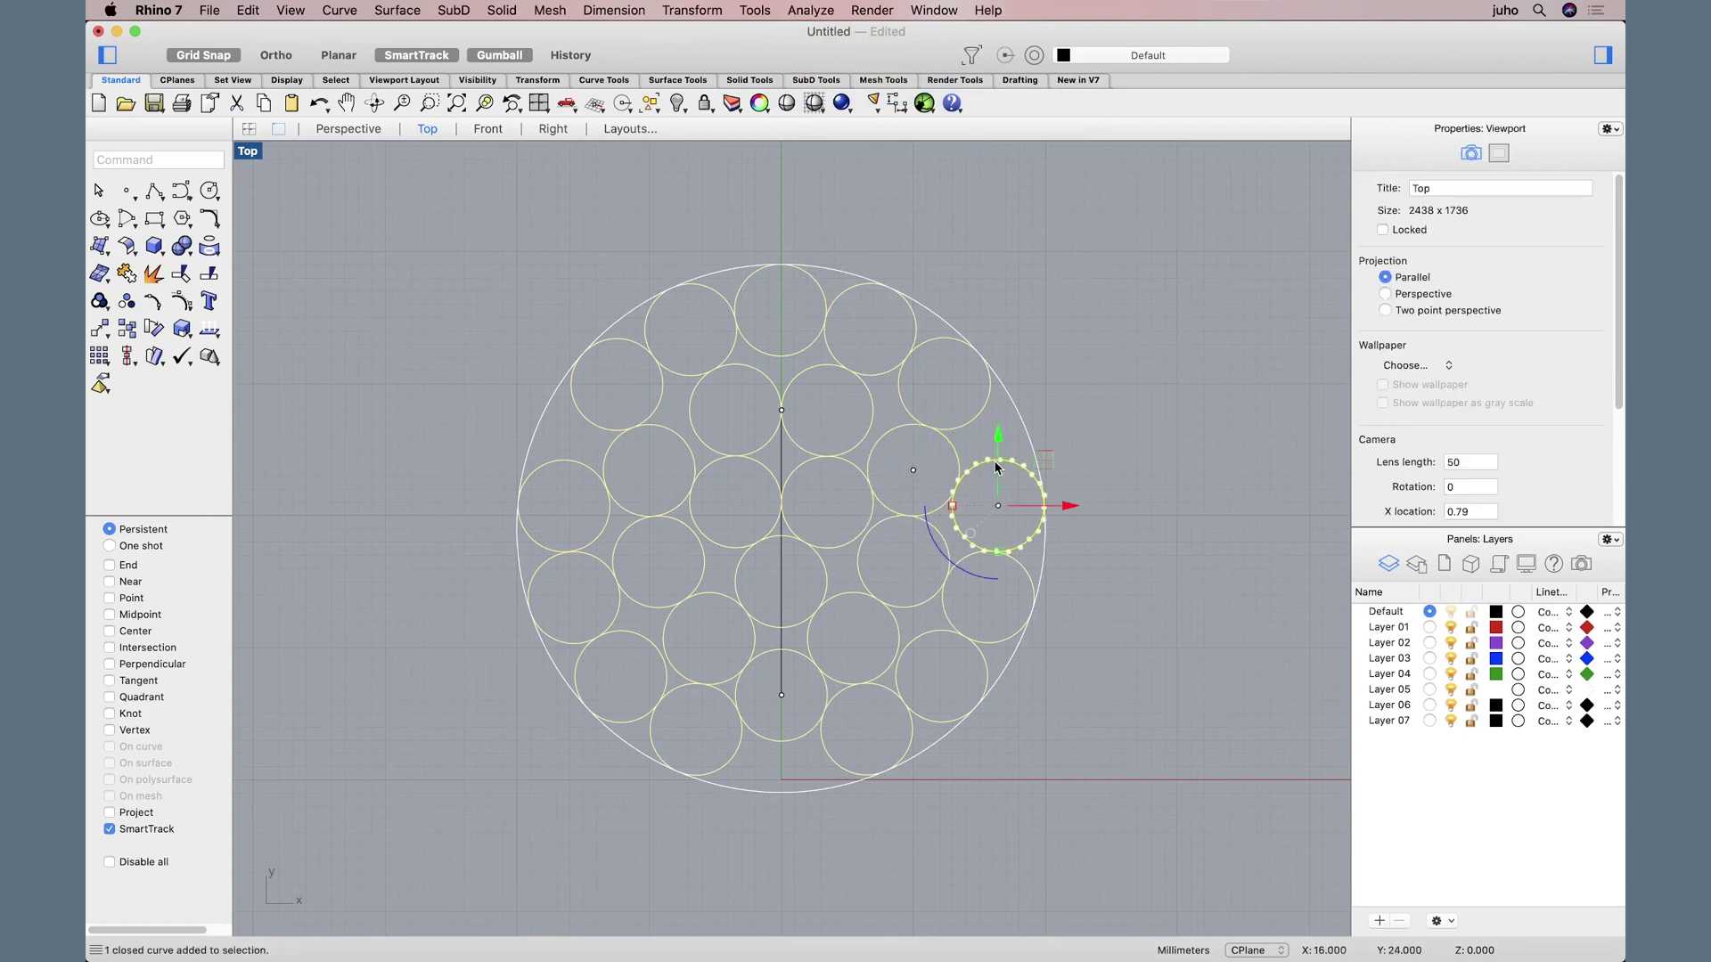
{"action": "left_click", "coordinate": [1000, 462]}
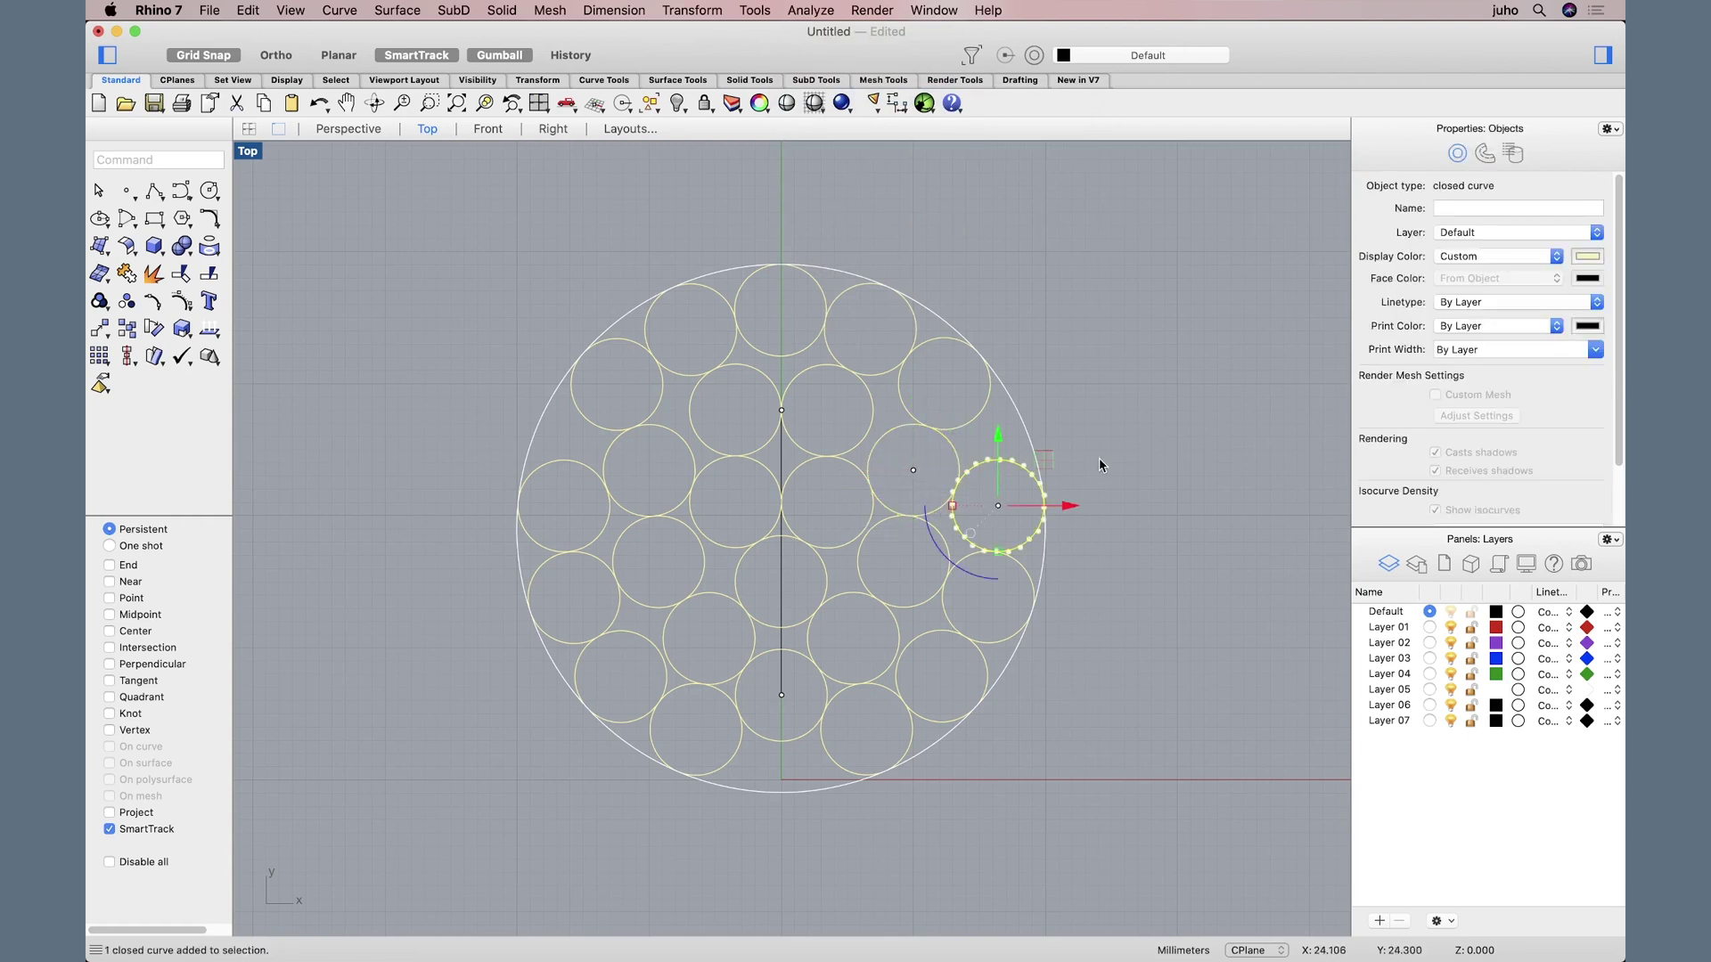
{"action": "key", "text": "Return"}
{"action": "left_click", "coordinate": [1115, 502]}
{"action": "left_click", "coordinate": [971, 424]}
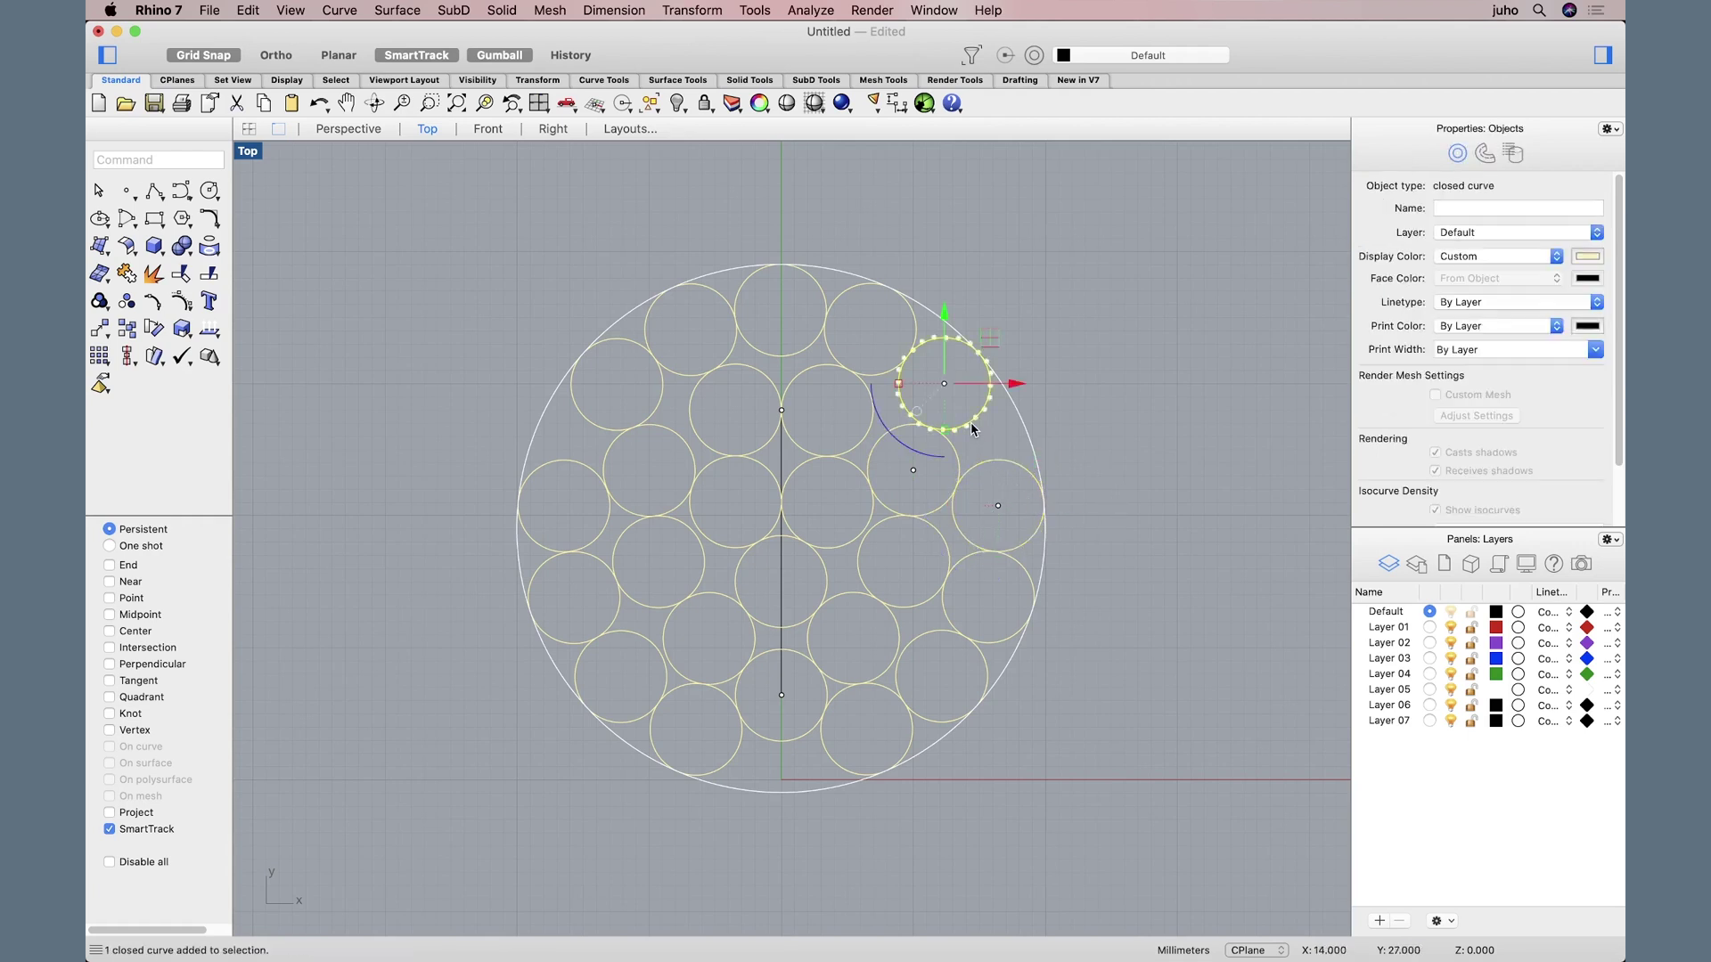
{"action": "key", "text": "Return"}
{"action": "left_click", "coordinate": [1104, 442]}
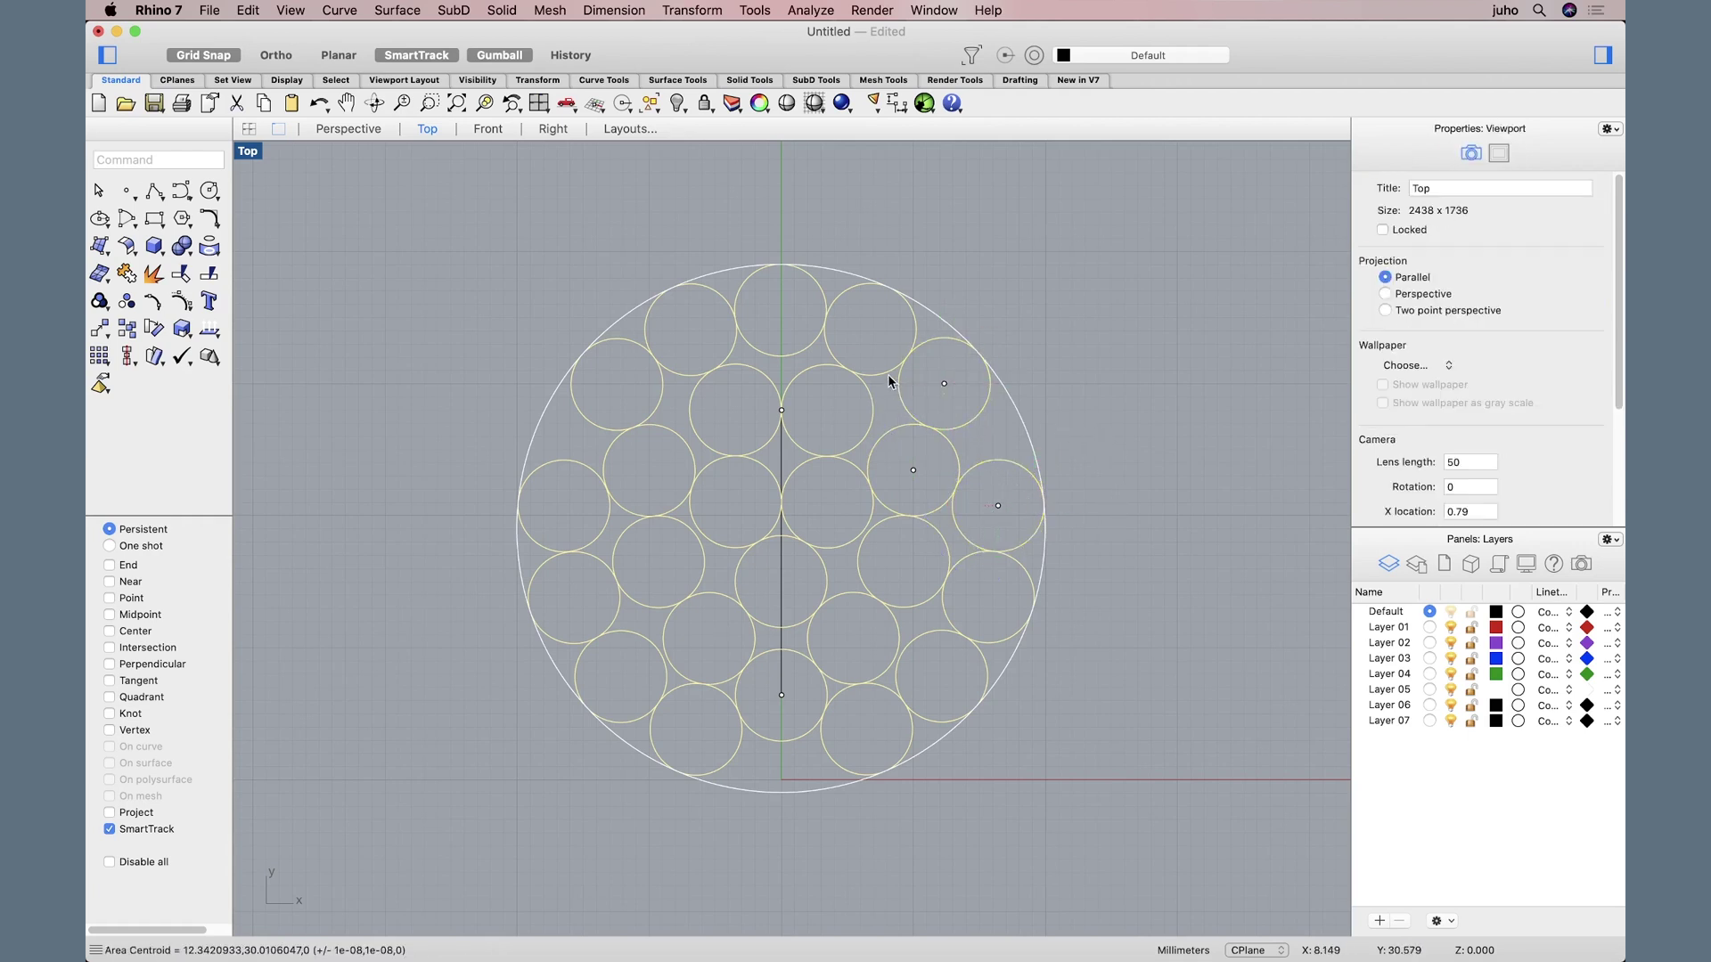
{"action": "left_click", "coordinate": [888, 375]}
{"action": "left_click", "coordinate": [773, 356]}
{"action": "key", "text": "Return"}
Step: Add centroid points to the middle, lower and bottom circles of the right half
{"action": "left_click", "coordinate": [861, 443]}
{"action": "key", "text": "Return"}
{"action": "left_click", "coordinate": [841, 546]}
{"action": "key", "text": "Return"}
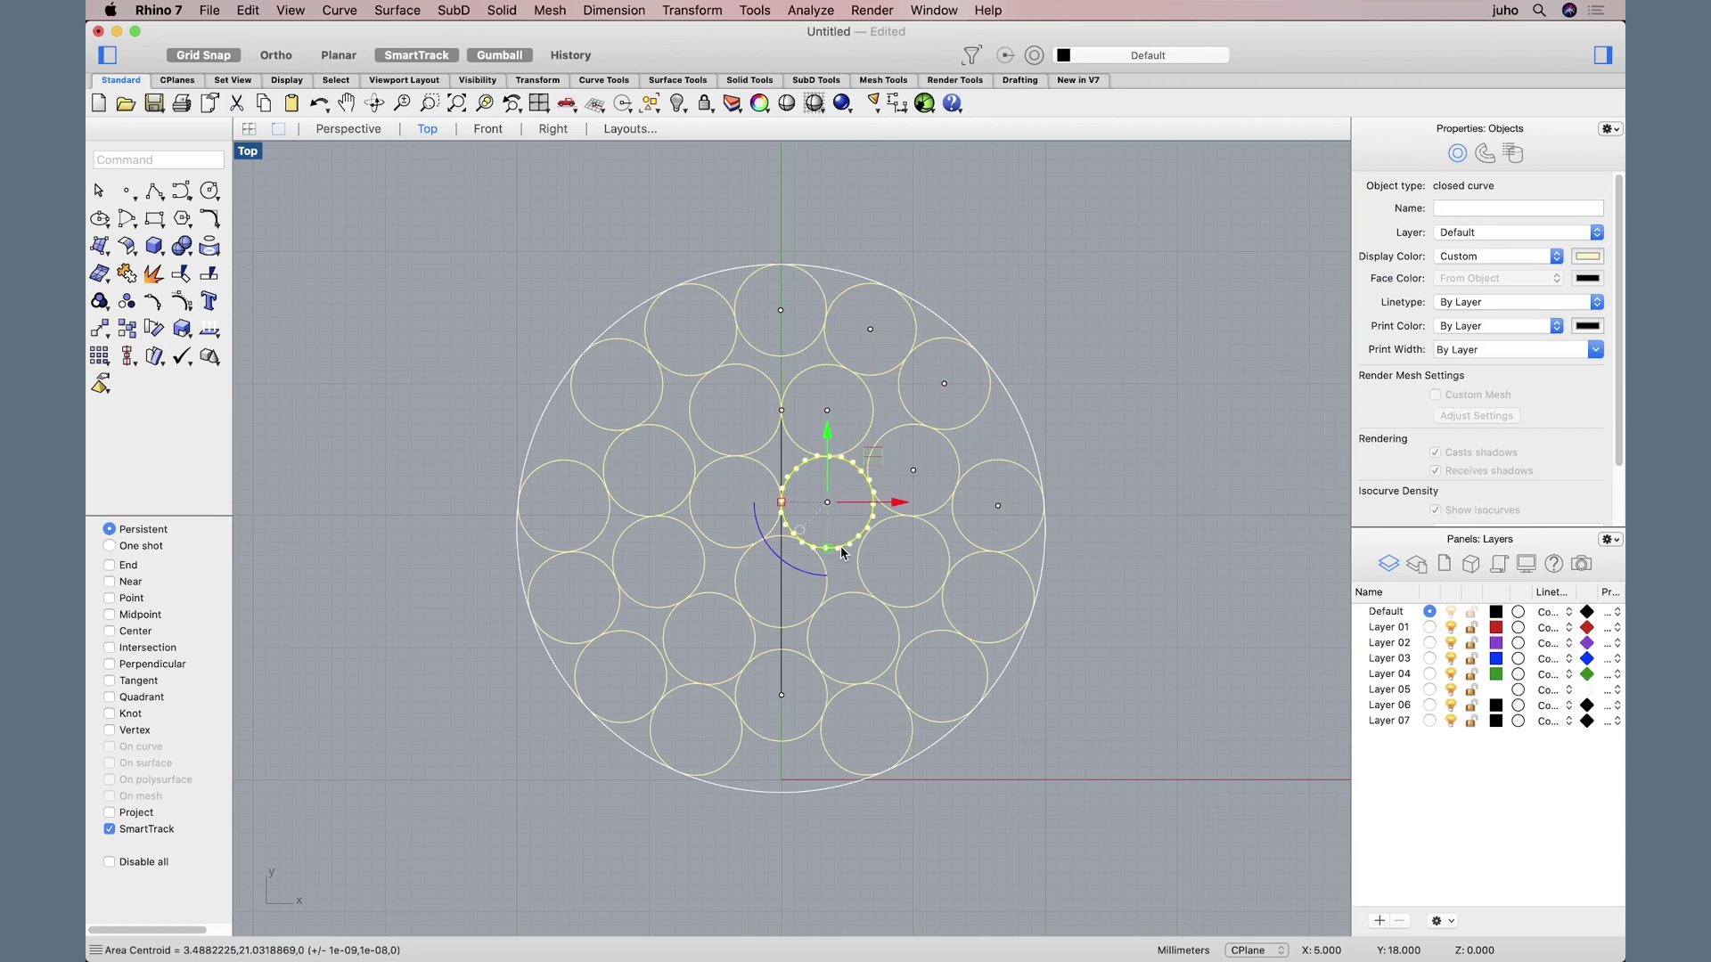
{"action": "left_click", "coordinate": [806, 622]}
{"action": "key", "text": "Return"}
{"action": "left_click", "coordinate": [917, 608]}
{"action": "key", "text": "Return"}
{"action": "left_click", "coordinate": [835, 687]}
{"action": "key", "text": "Return"}
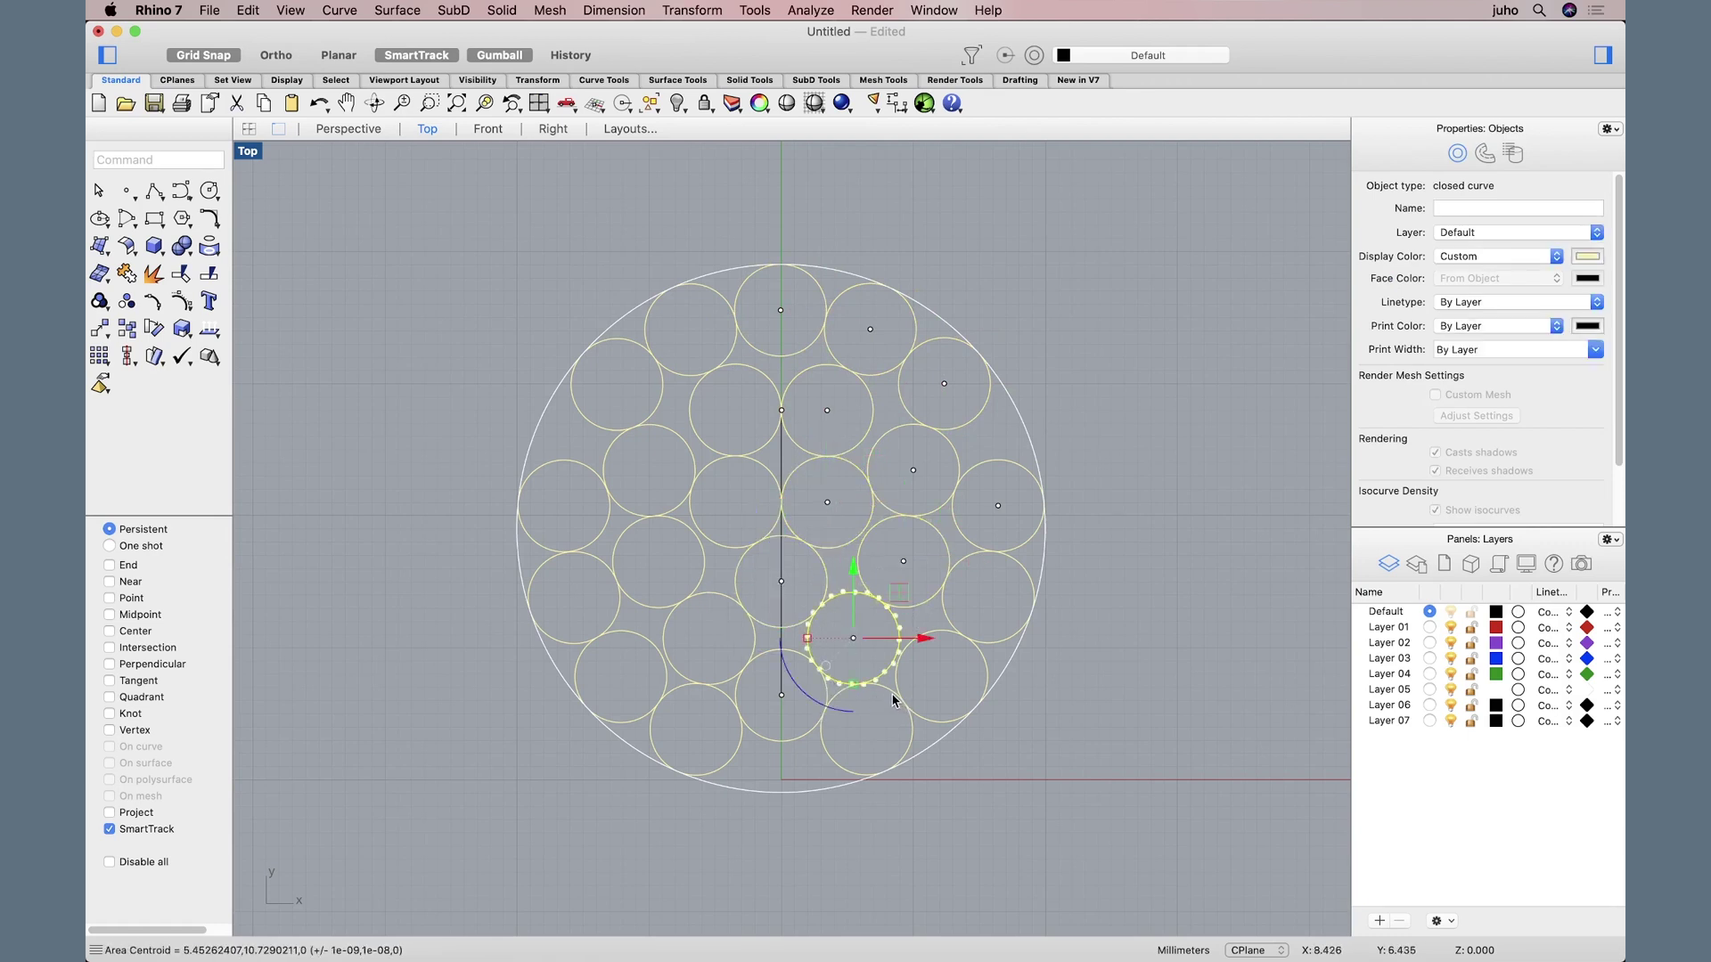
{"action": "left_click", "coordinate": [894, 698]}
{"action": "key", "text": "Return"}
{"action": "left_click", "coordinate": [942, 633]}
{"action": "key", "text": "Return"}
{"action": "left_click", "coordinate": [1019, 575]}
{"action": "key", "text": "Return"}
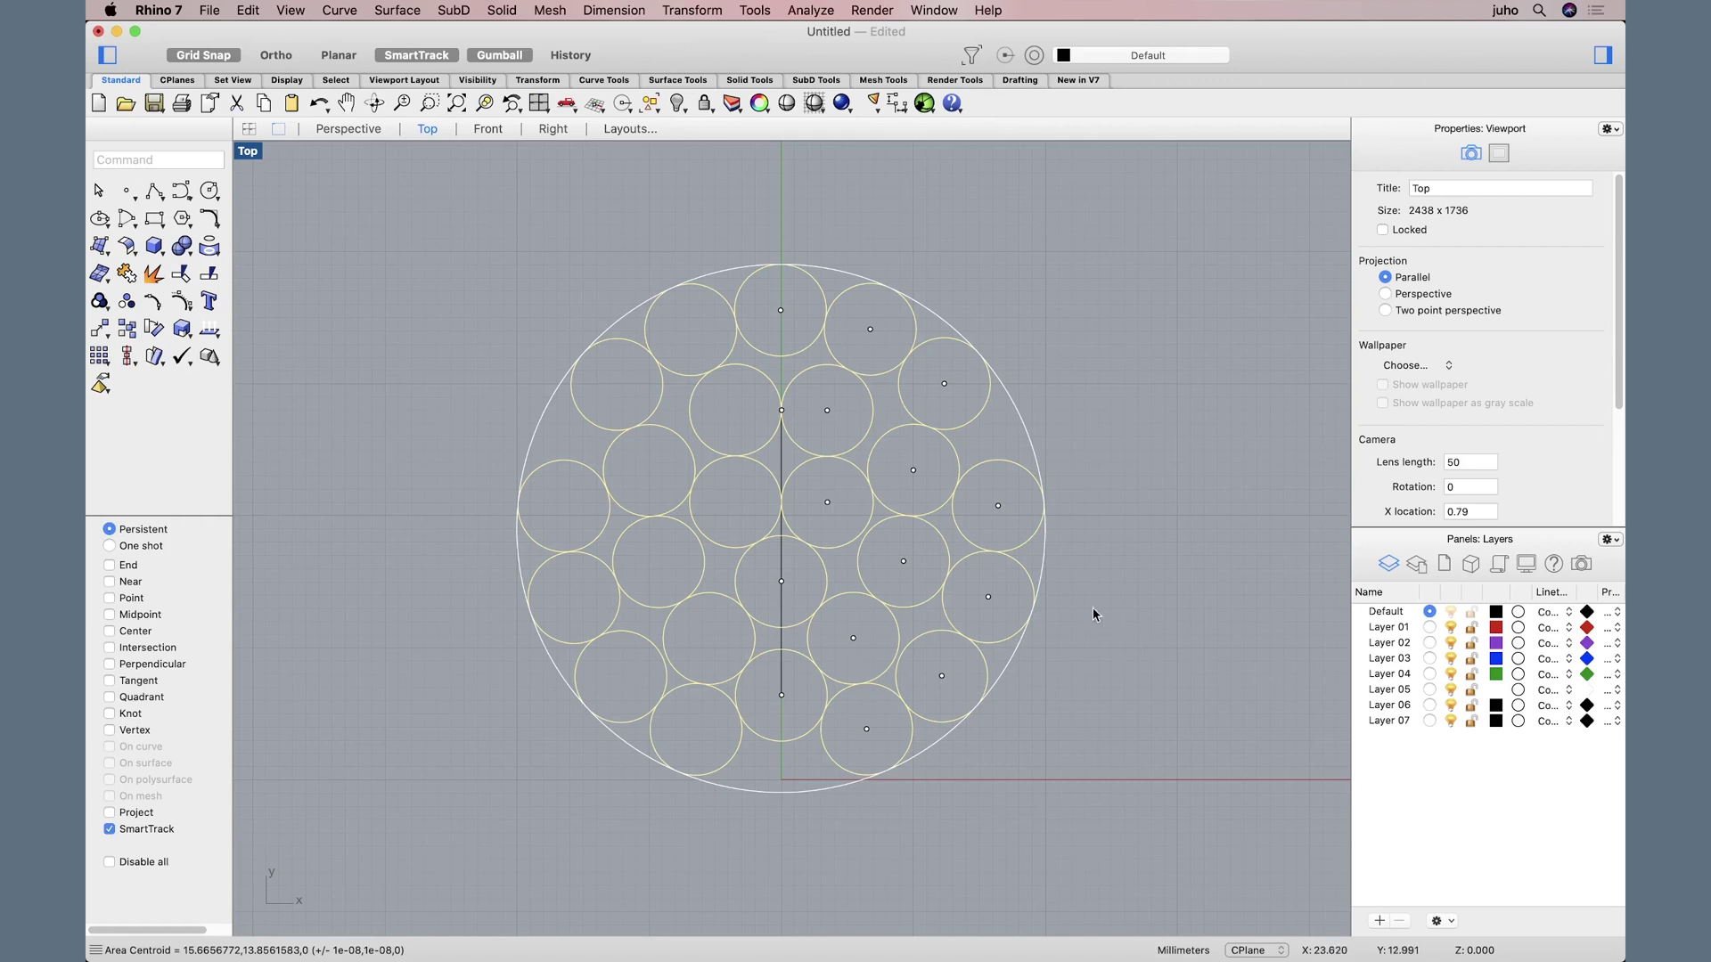
Step: Add an Area Centroid point at the outer circle's centre and name it 'Main'
{"action": "left_click", "coordinate": [1023, 431]}
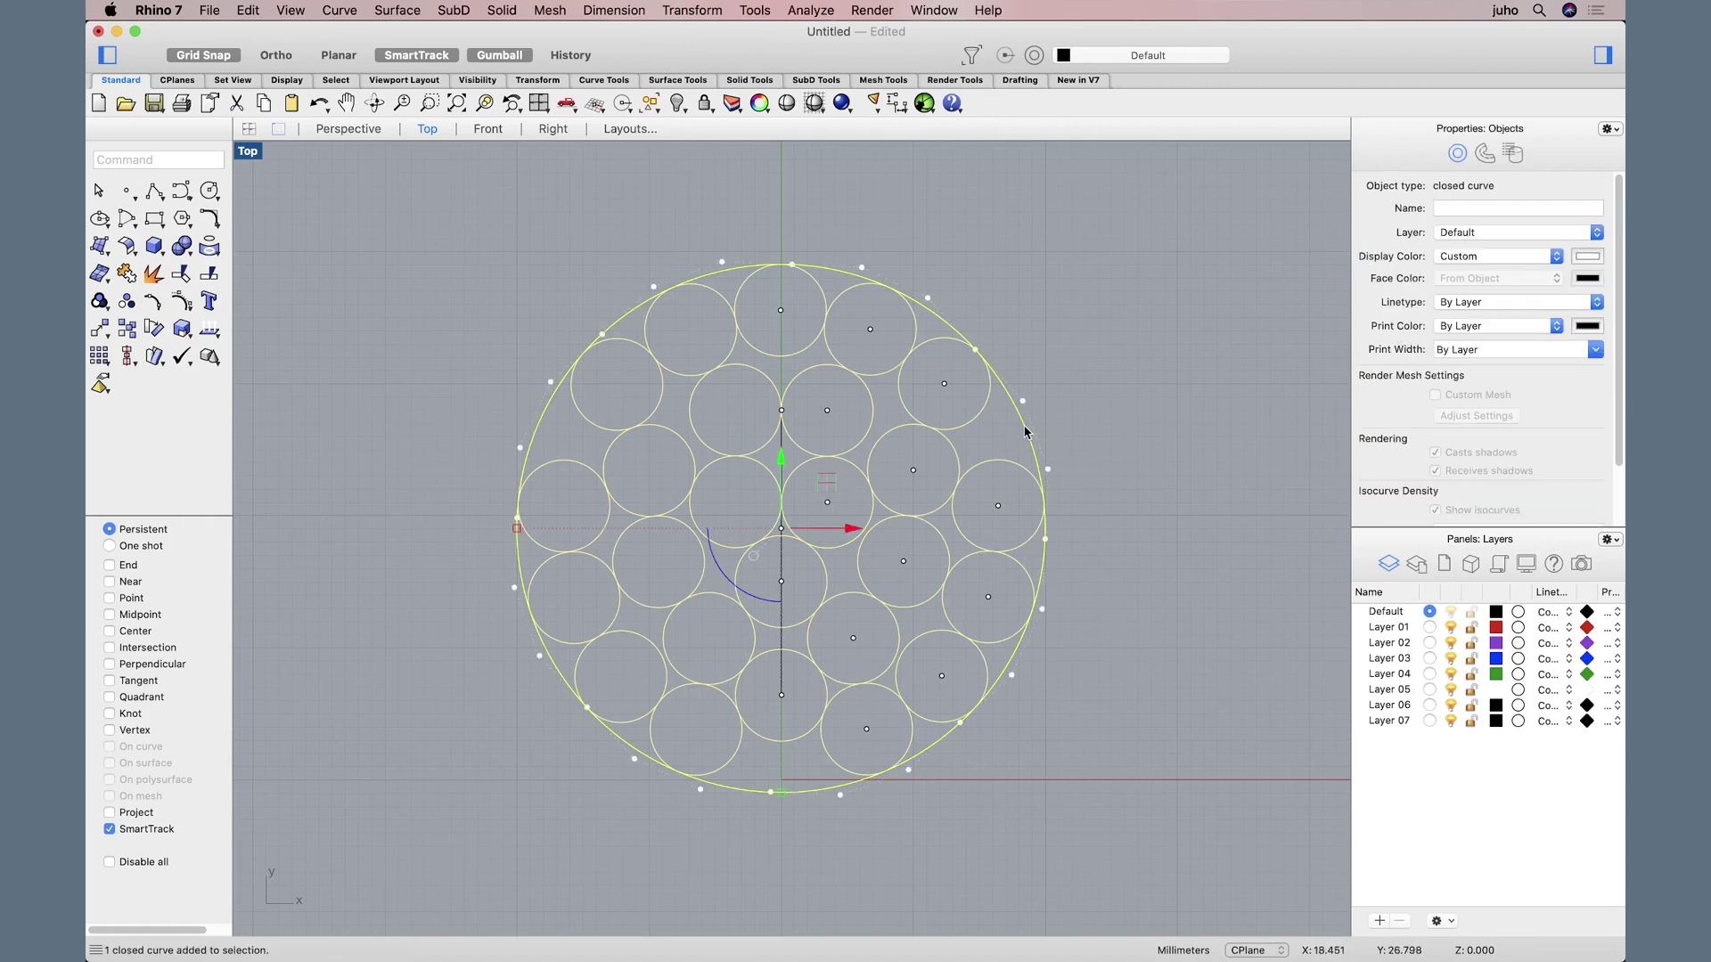
{"action": "left_click", "coordinate": [1158, 526]}
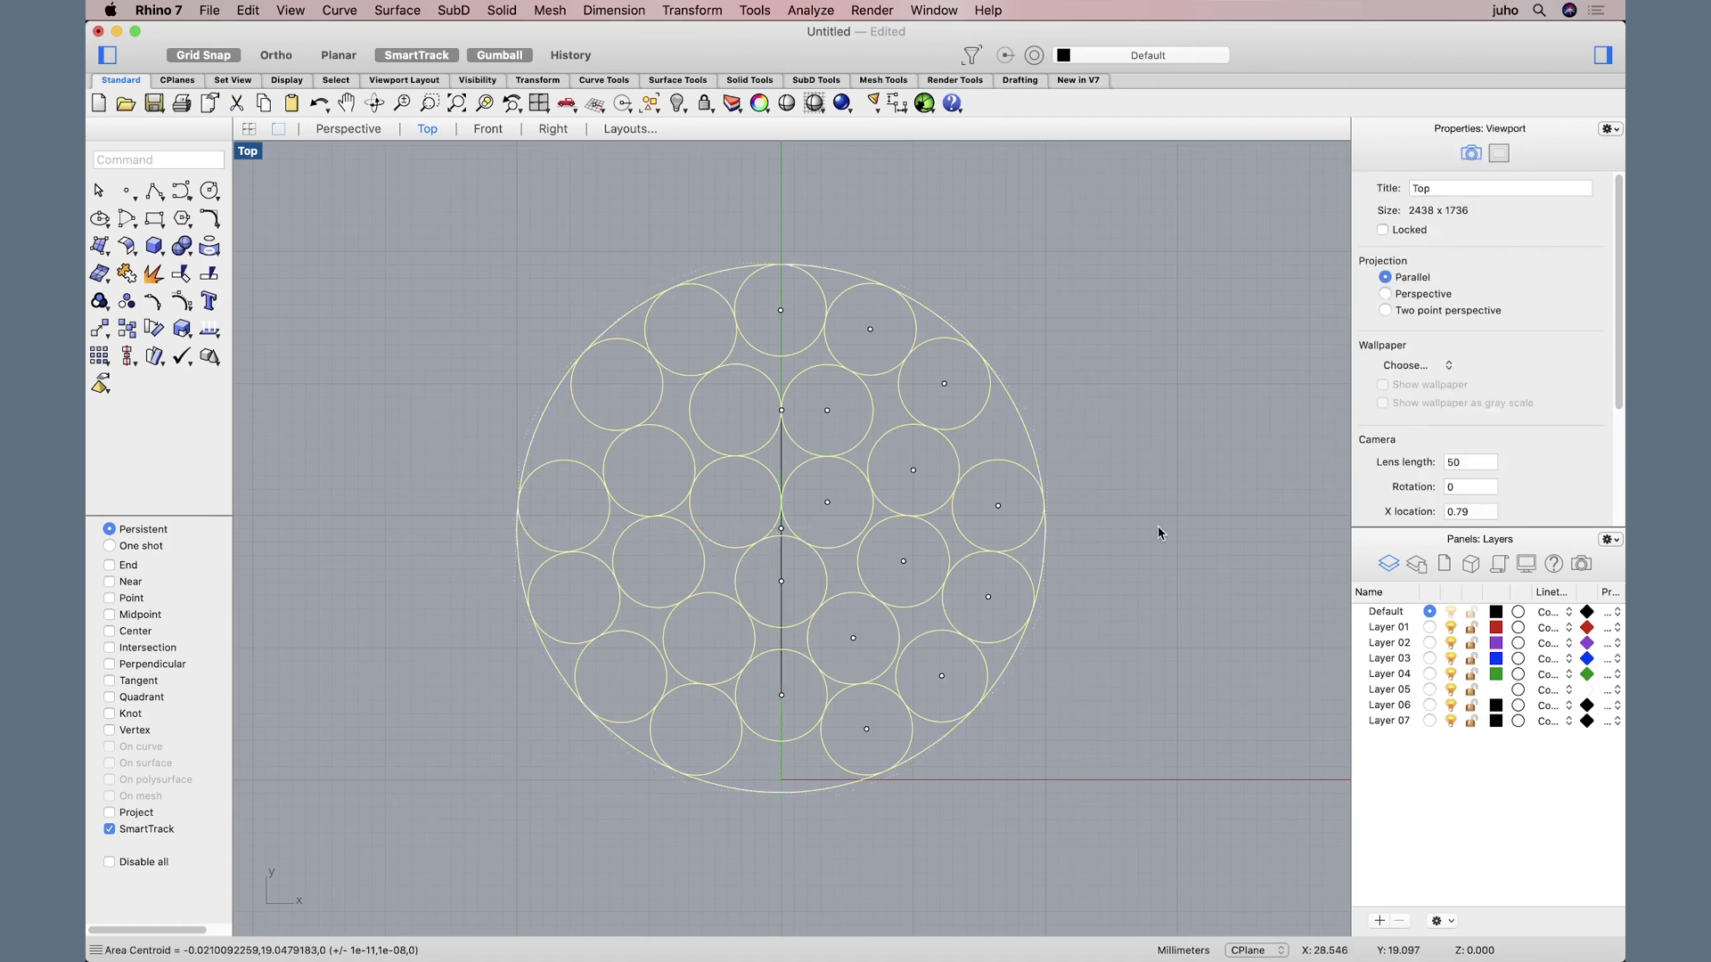
{"action": "left_click", "coordinate": [782, 530]}
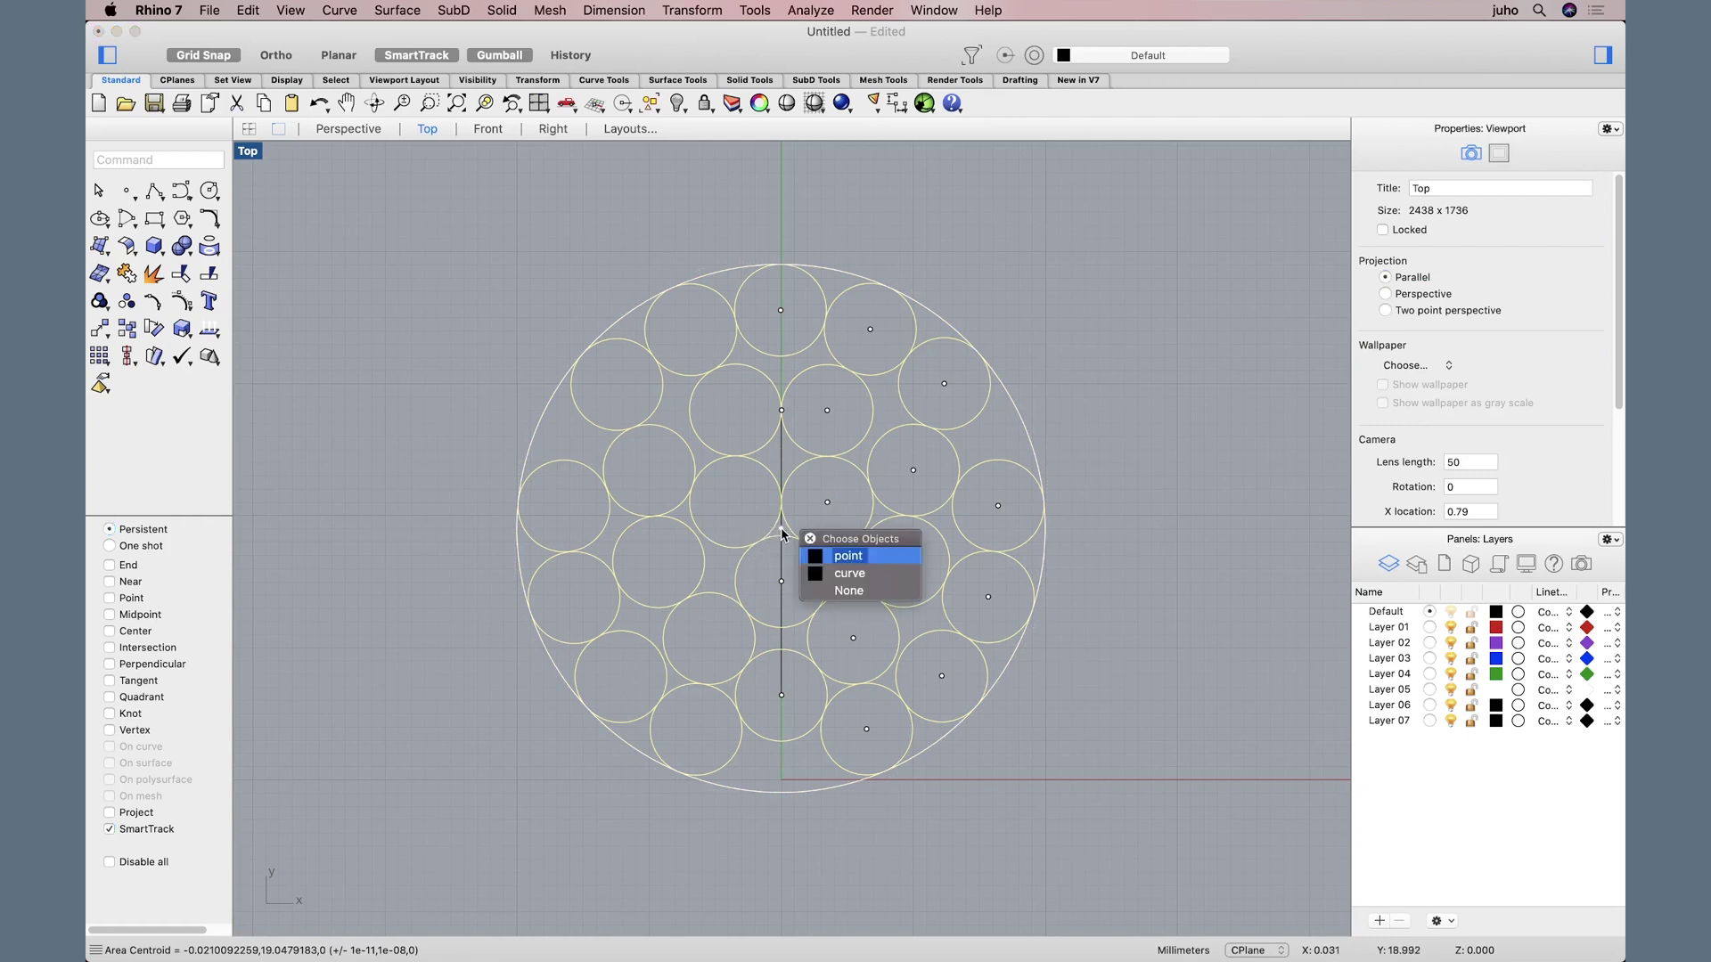
{"action": "left_click", "coordinate": [849, 558]}
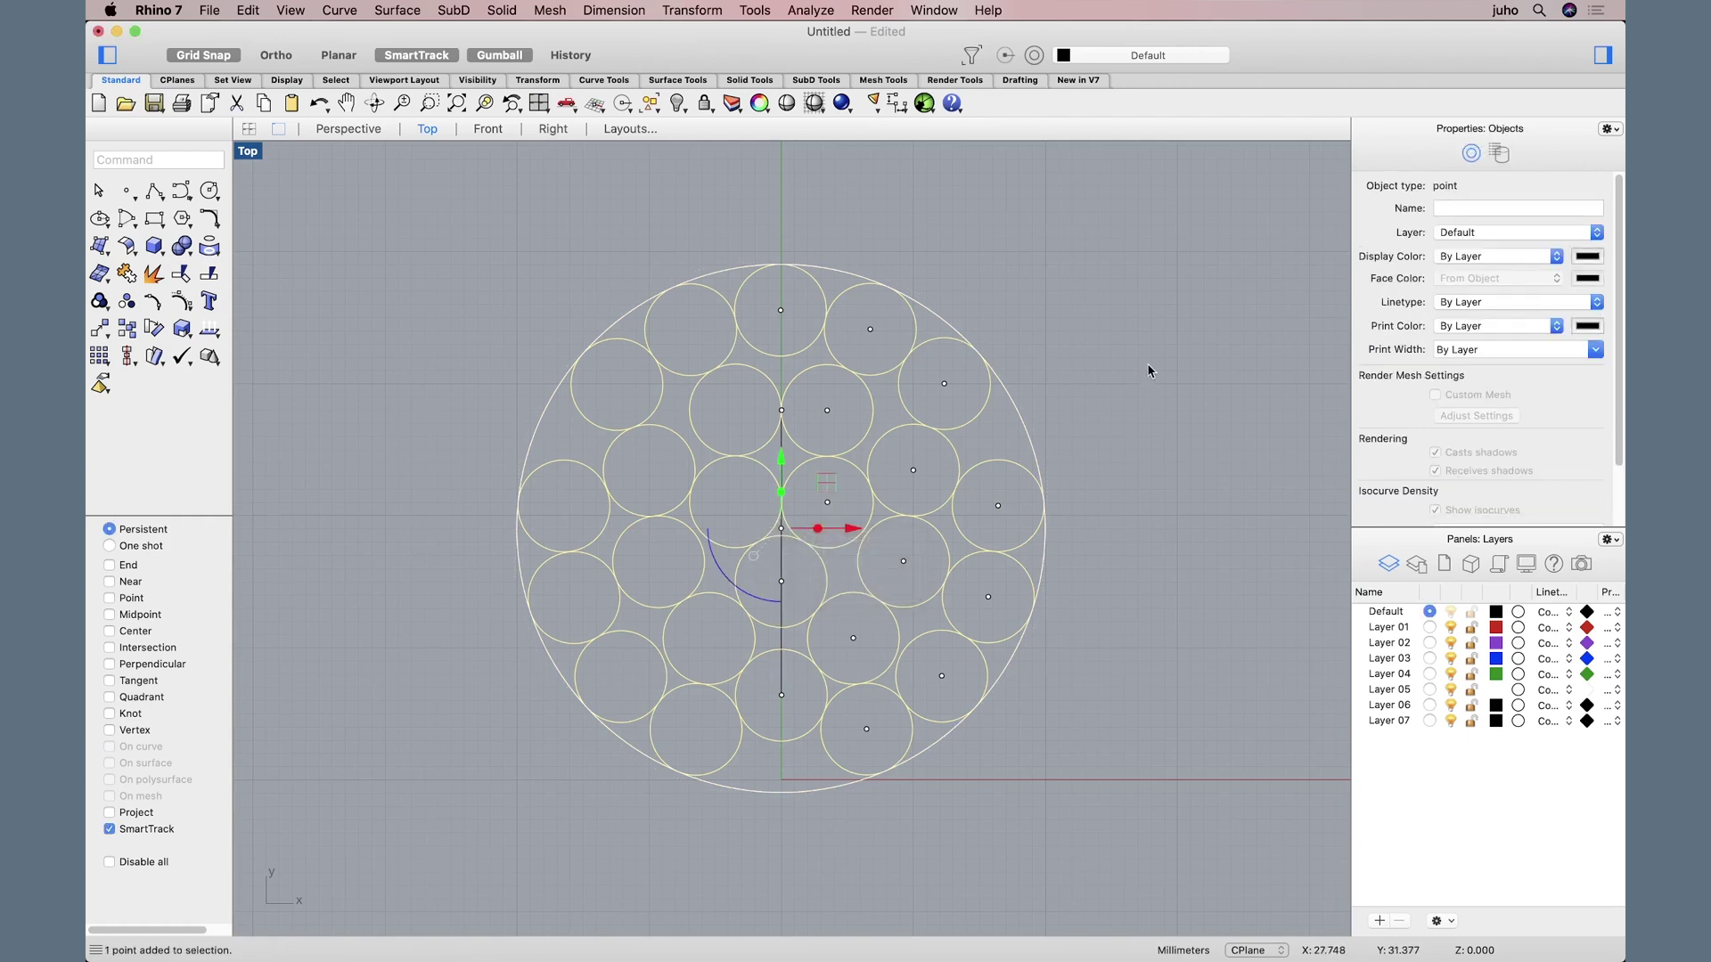
{"action": "left_click", "coordinate": [1462, 206]}
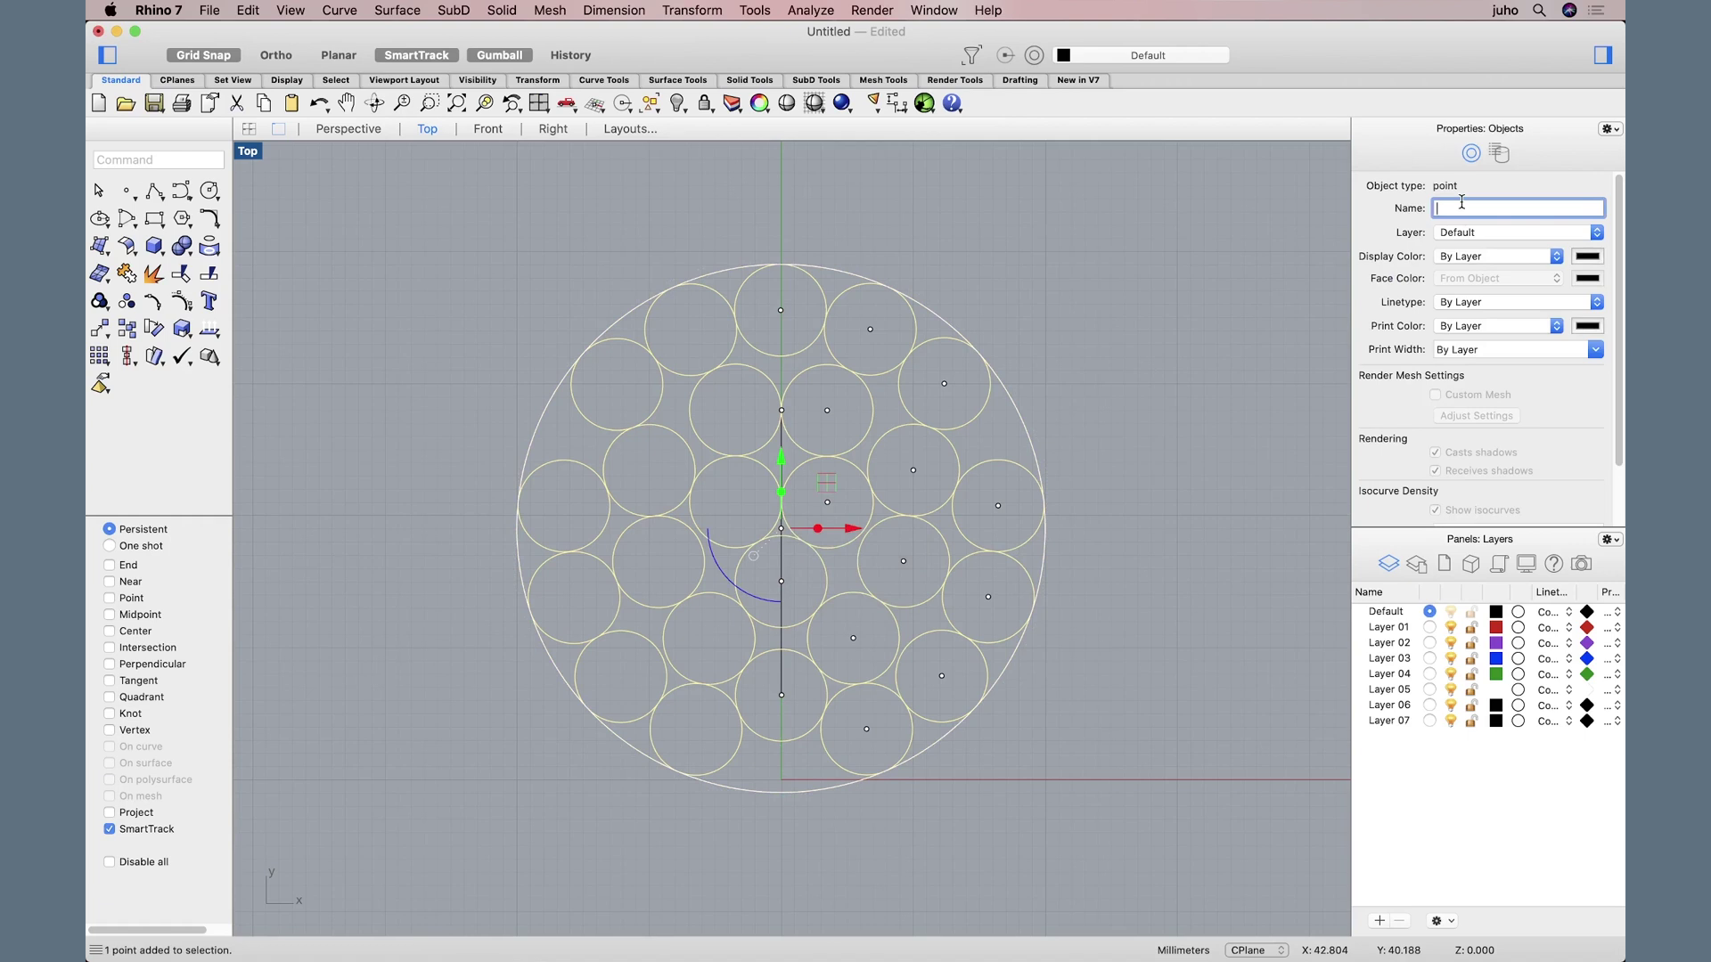
{"action": "type", "text": "Center"}
{"action": "key", "text": "BackSpace"}
{"action": "key", "text": "BackSpace"}
{"action": "key", "text": "BackSpace"}
{"action": "key", "text": "BackSpace"}
{"action": "key", "text": "BackSpace"}
{"action": "key", "text": "BackSpace"}
{"action": "type", "text": "Main"}
{"action": "key", "text": "Return"}
{"action": "left_click", "coordinate": [1213, 440]}
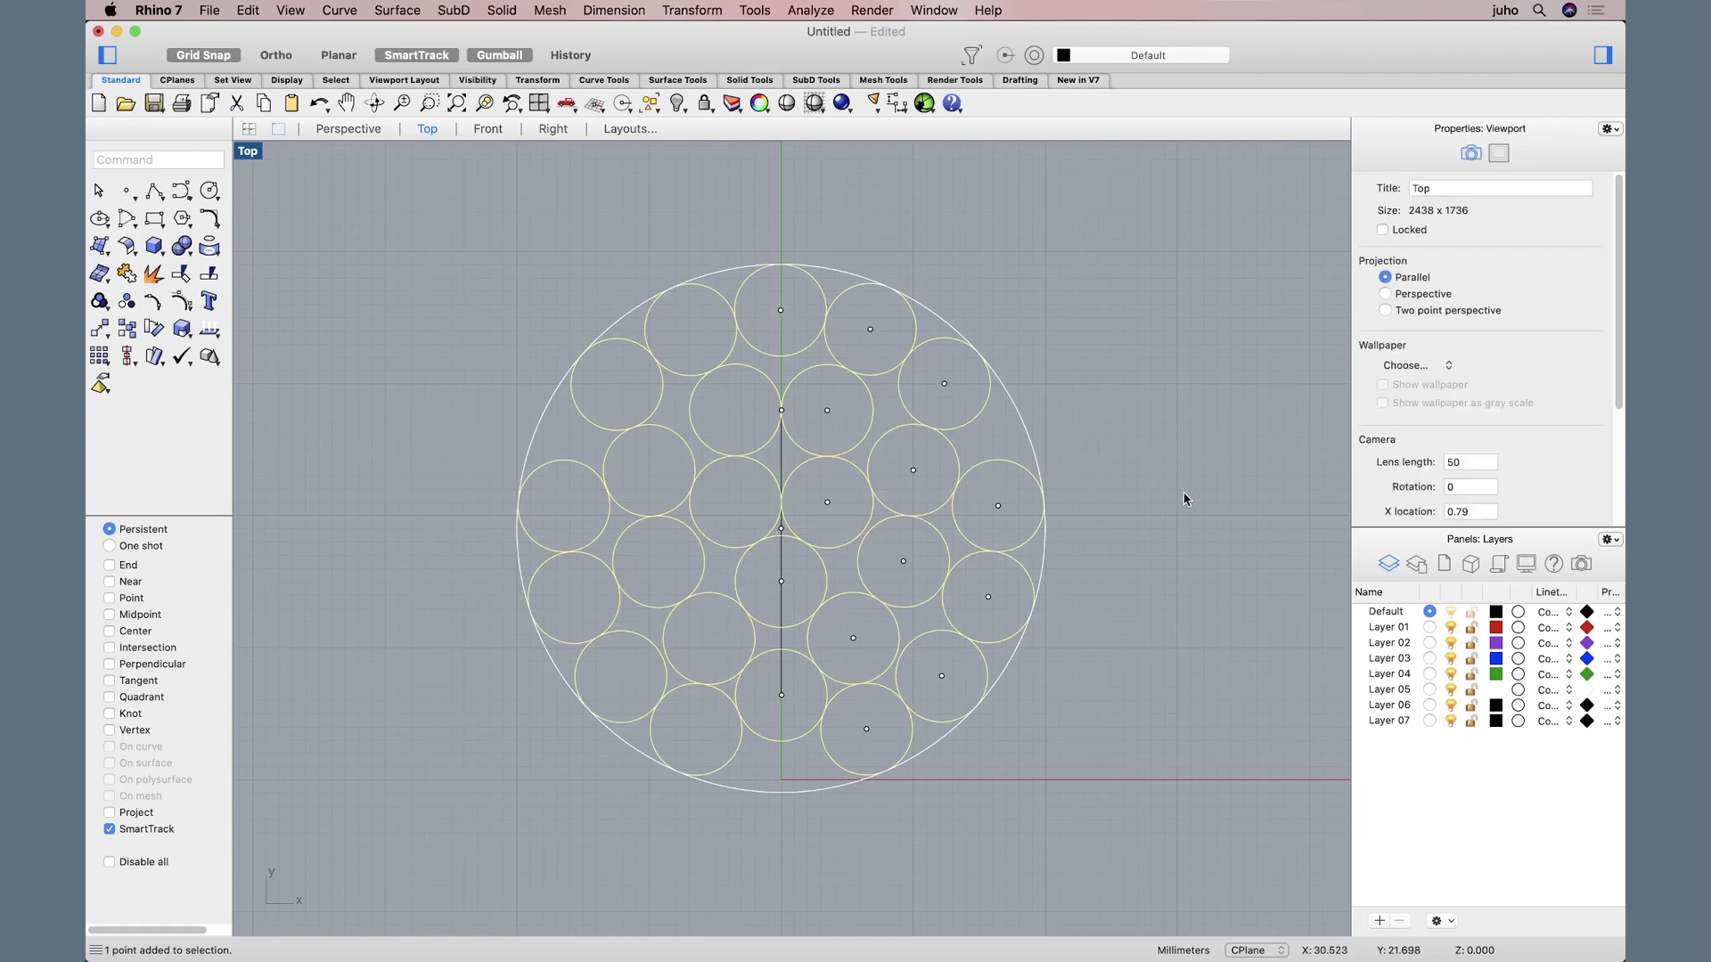
Step: Delete the extra point overlapping the vertical line's top end
{"action": "left_click", "coordinate": [781, 412]}
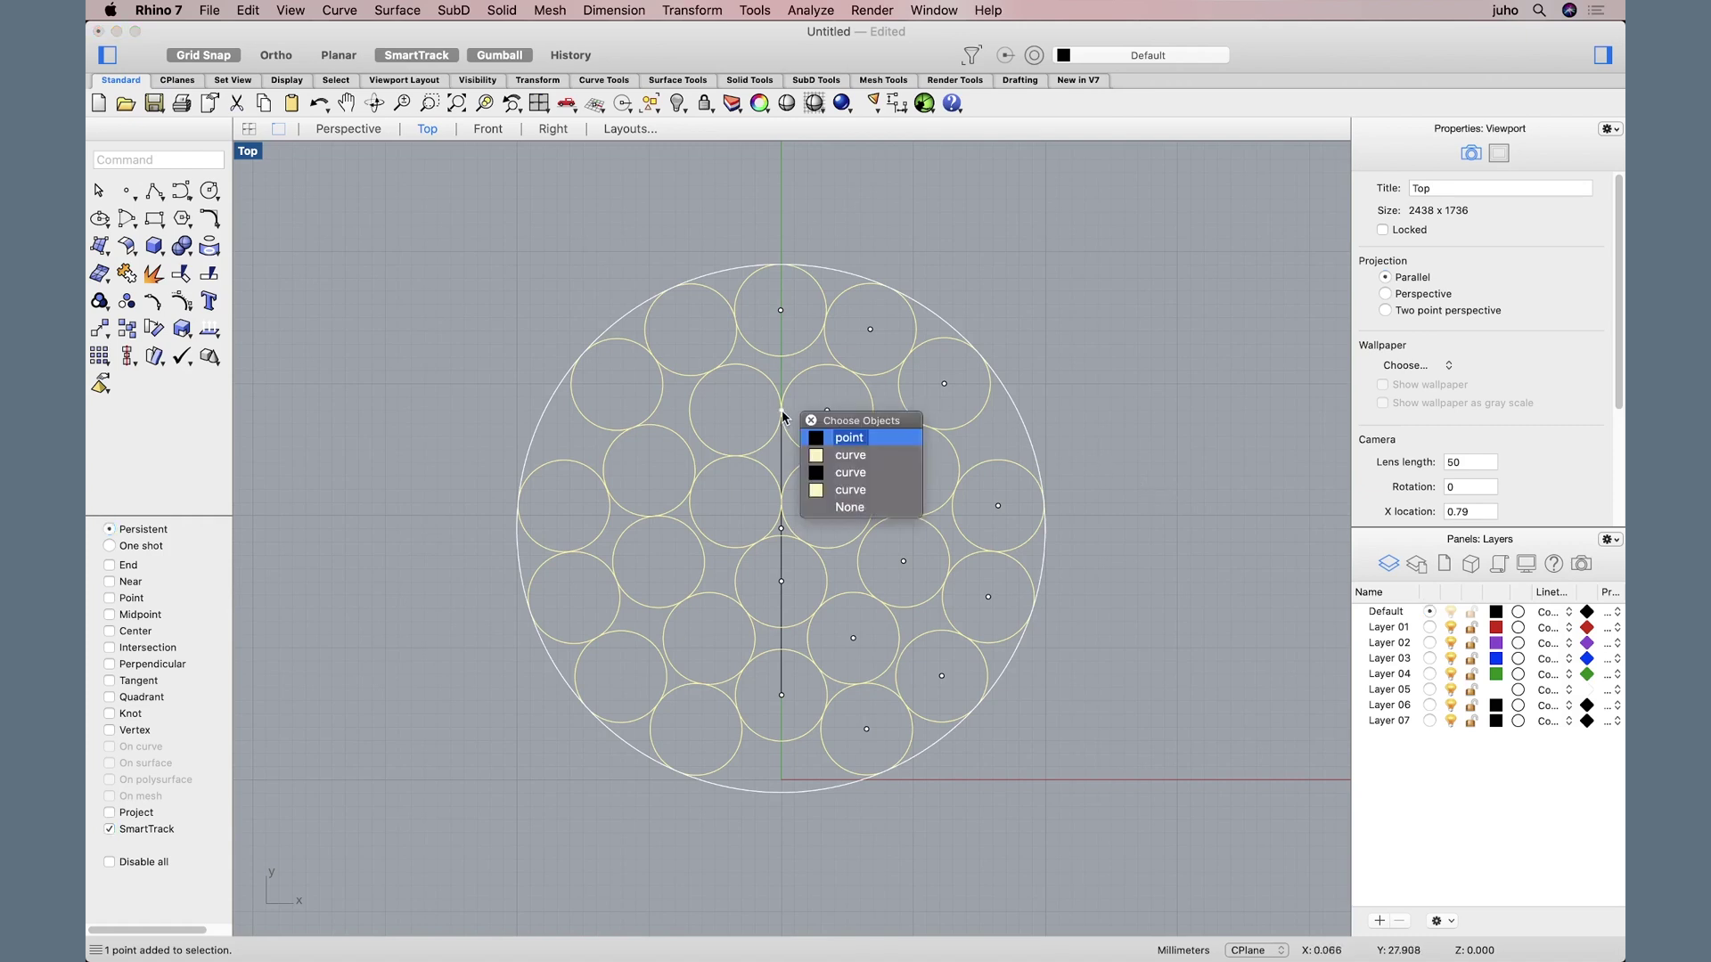
{"action": "left_click", "coordinate": [883, 440]}
{"action": "key", "text": "Delete"}
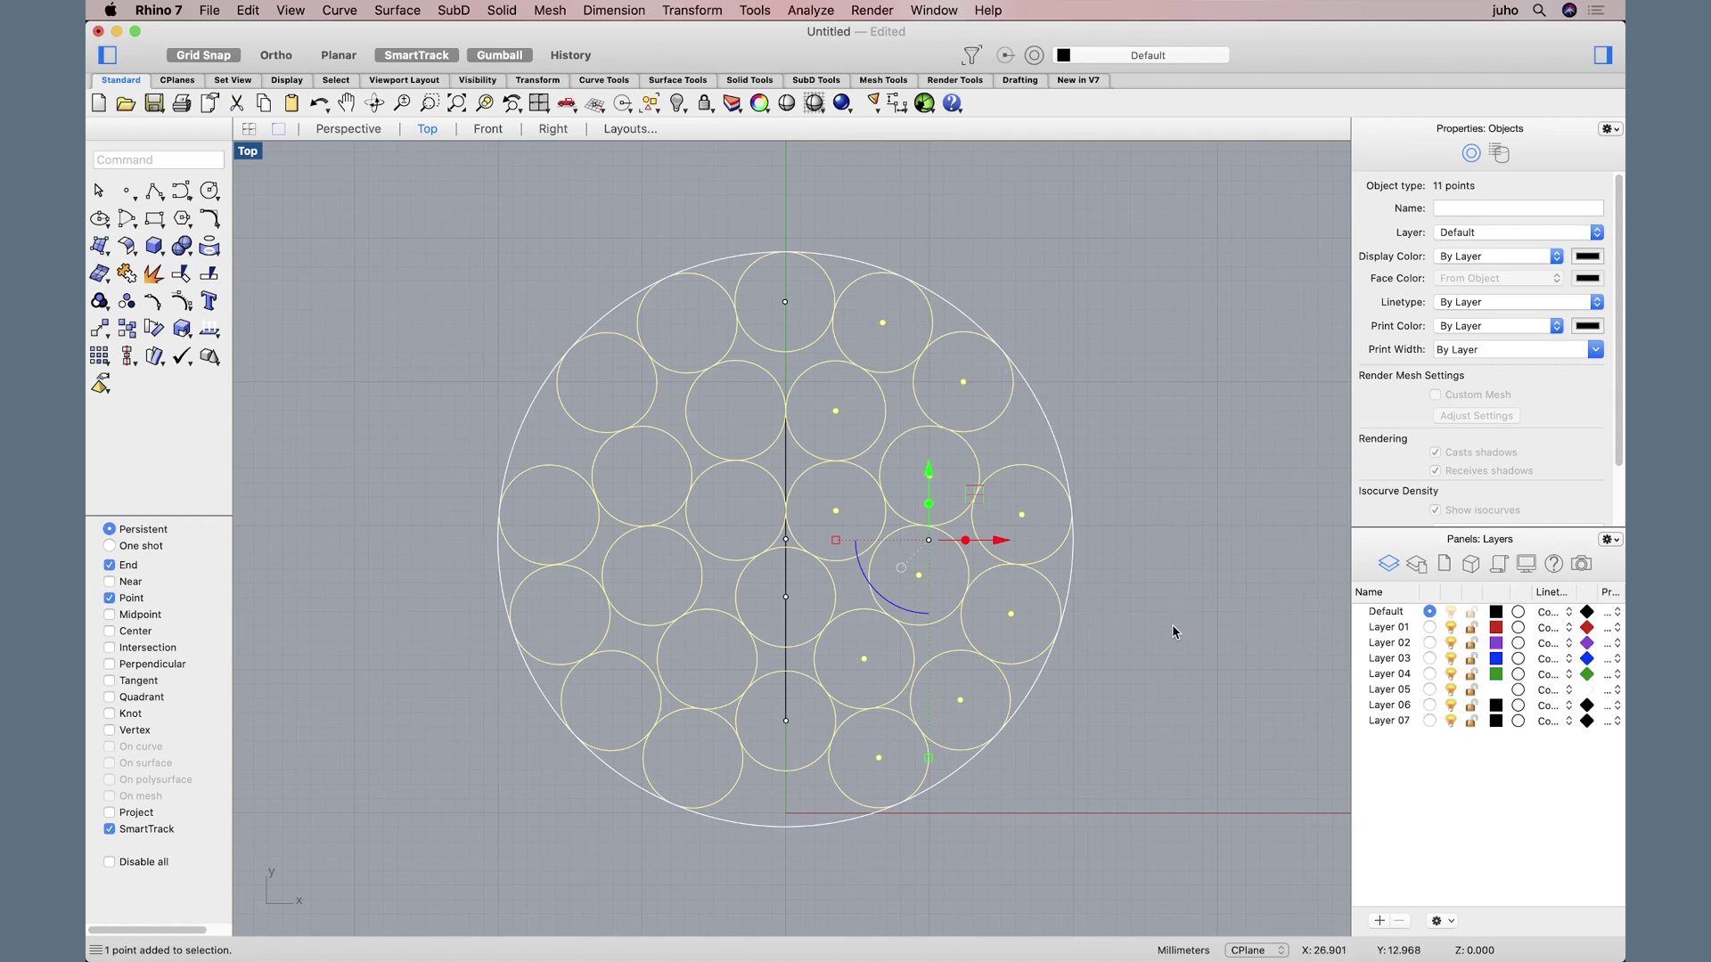
{"action": "left_click", "coordinate": [686, 10]}
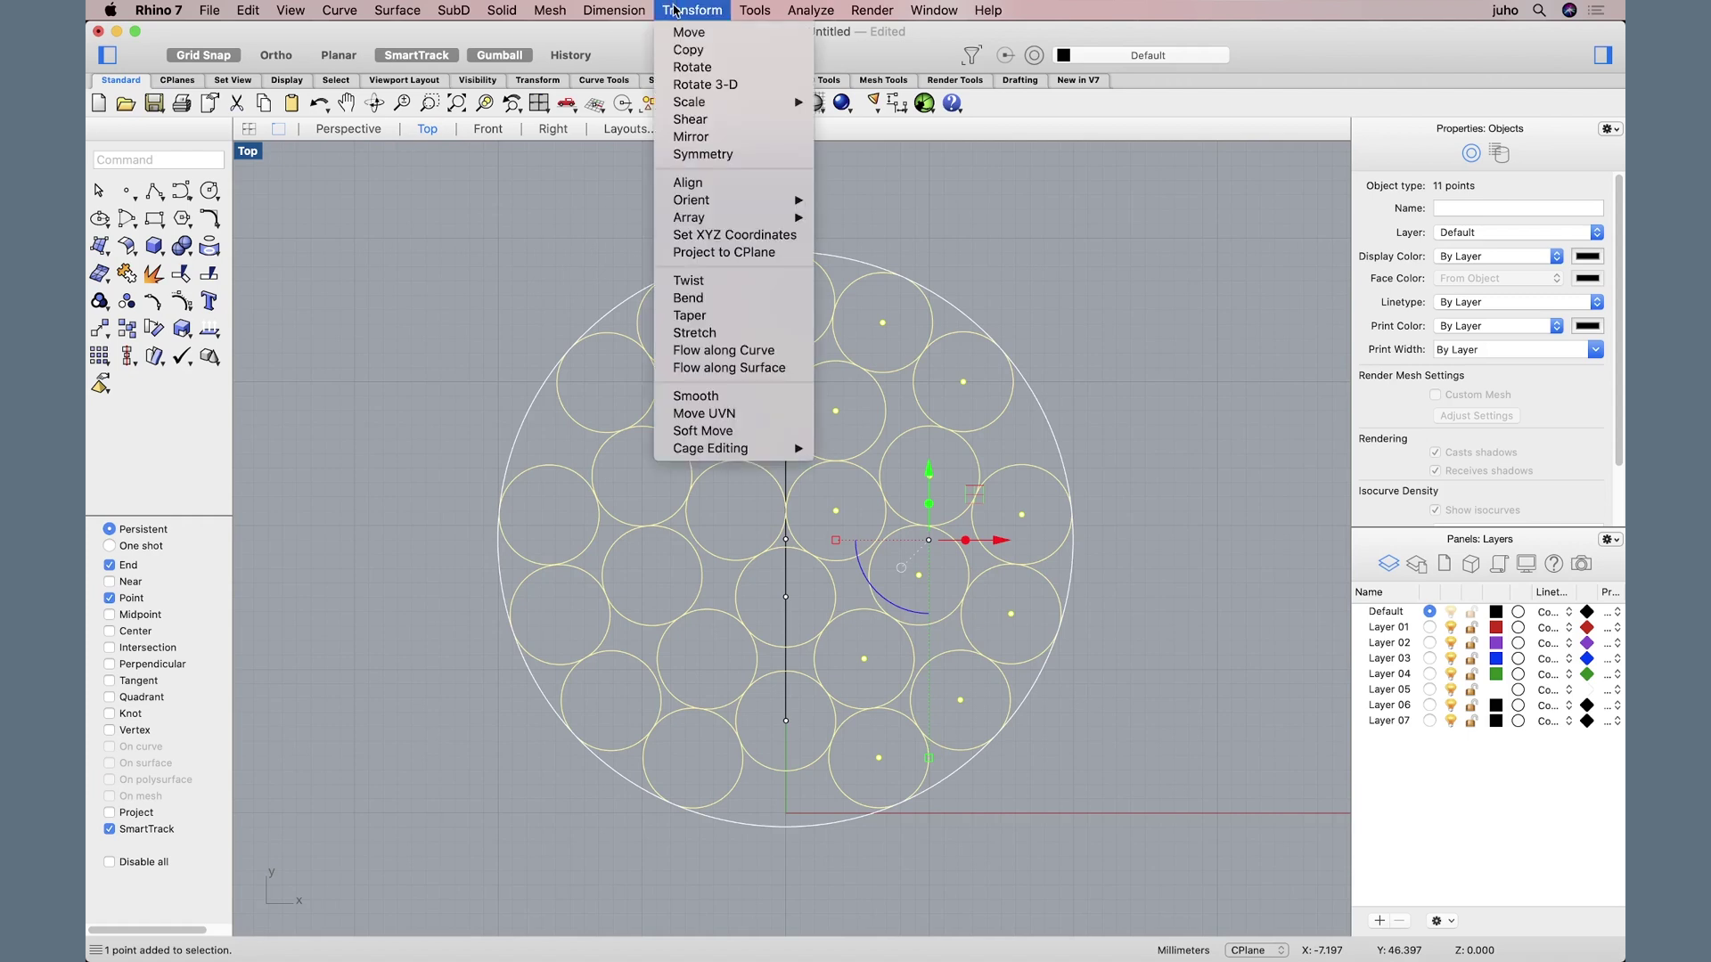
Step: Mirror copies of the 11 right-side centre points across the vertical centre line
{"action": "left_click", "coordinate": [704, 138]}
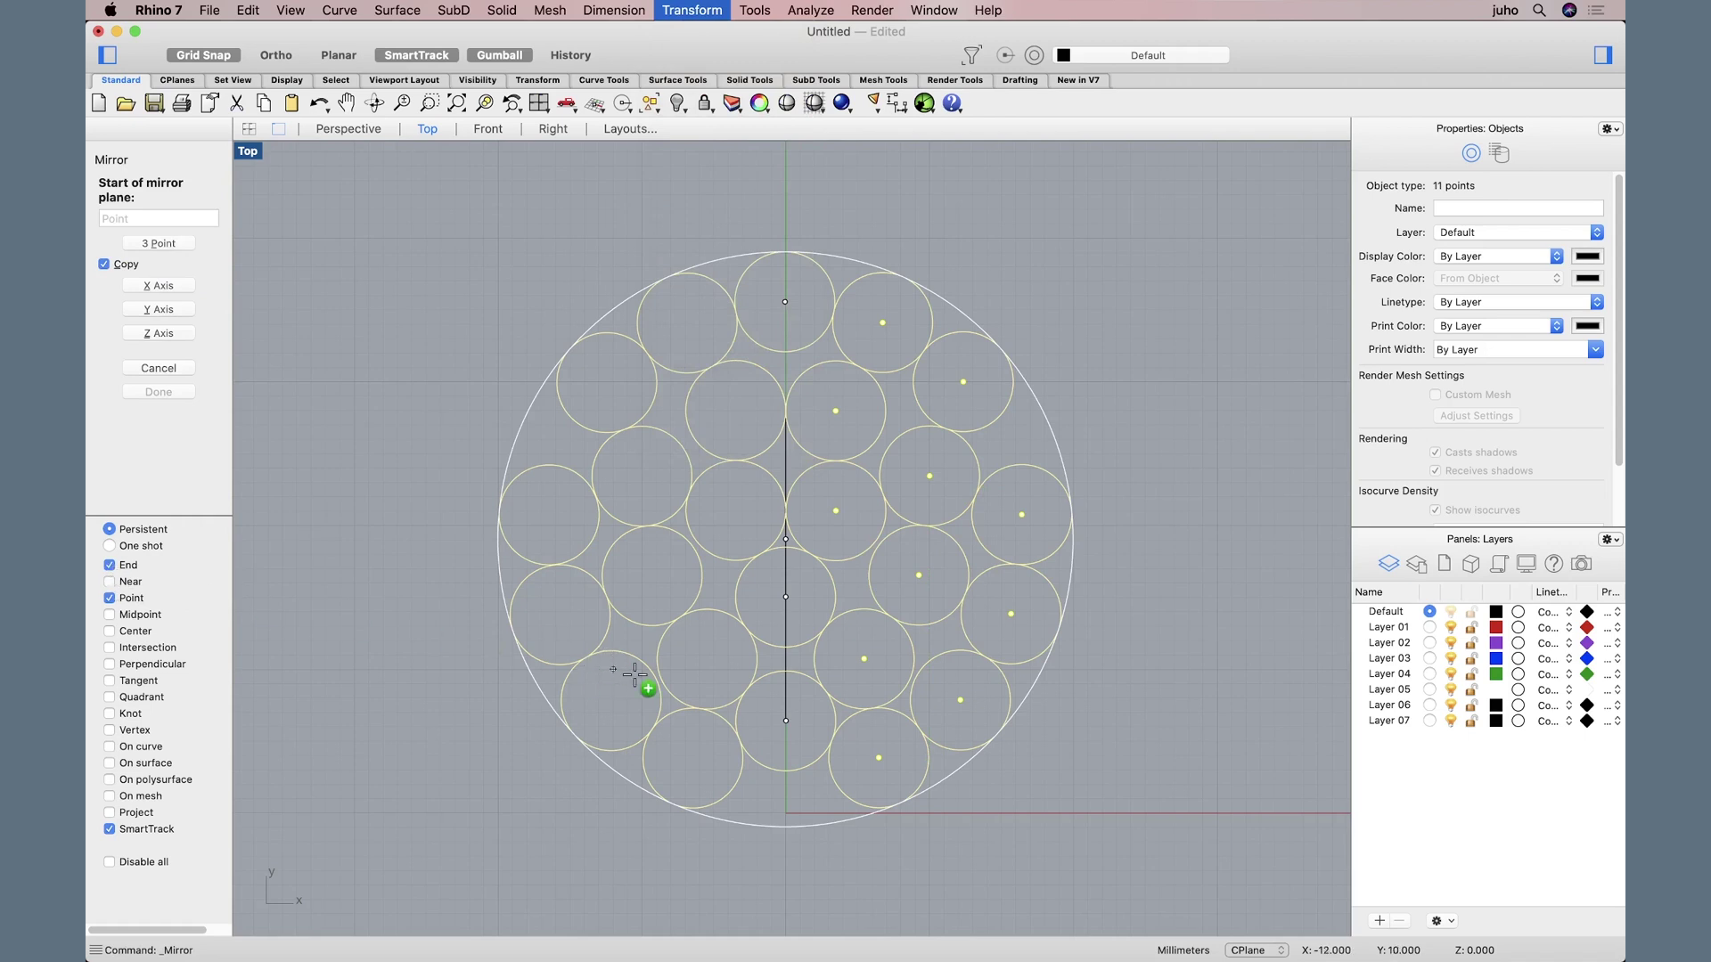
{"action": "left_click", "coordinate": [785, 720]}
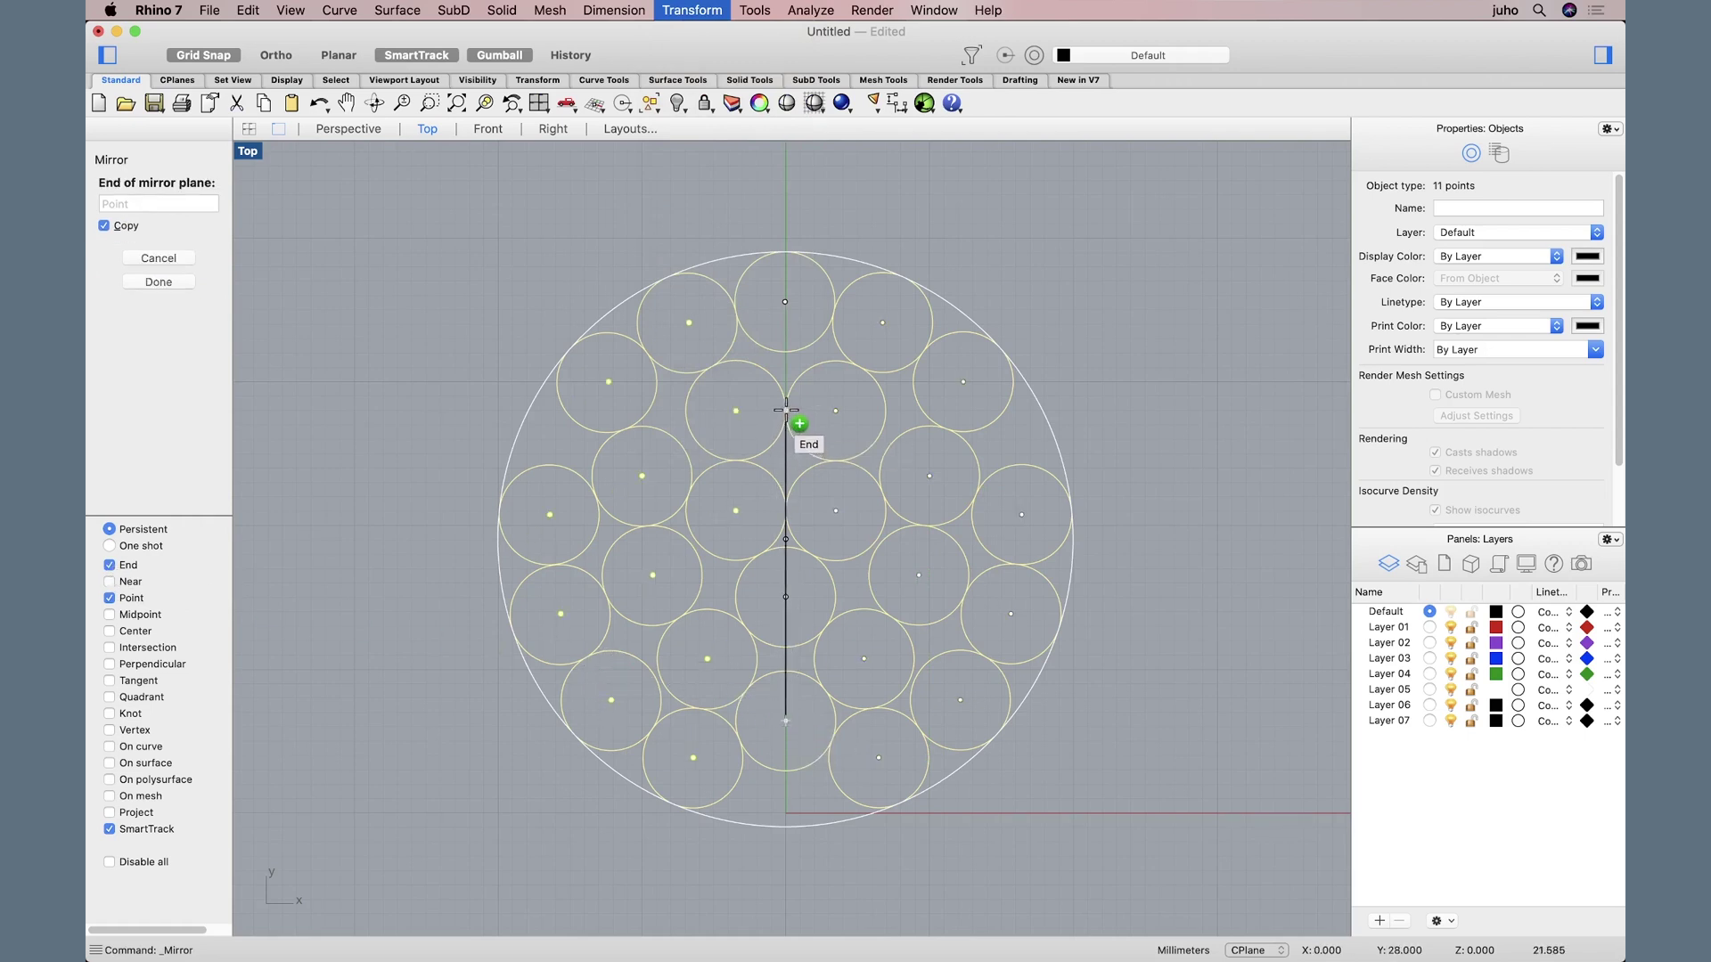
{"action": "left_click", "coordinate": [786, 419]}
{"action": "left_click", "coordinate": [1189, 579]}
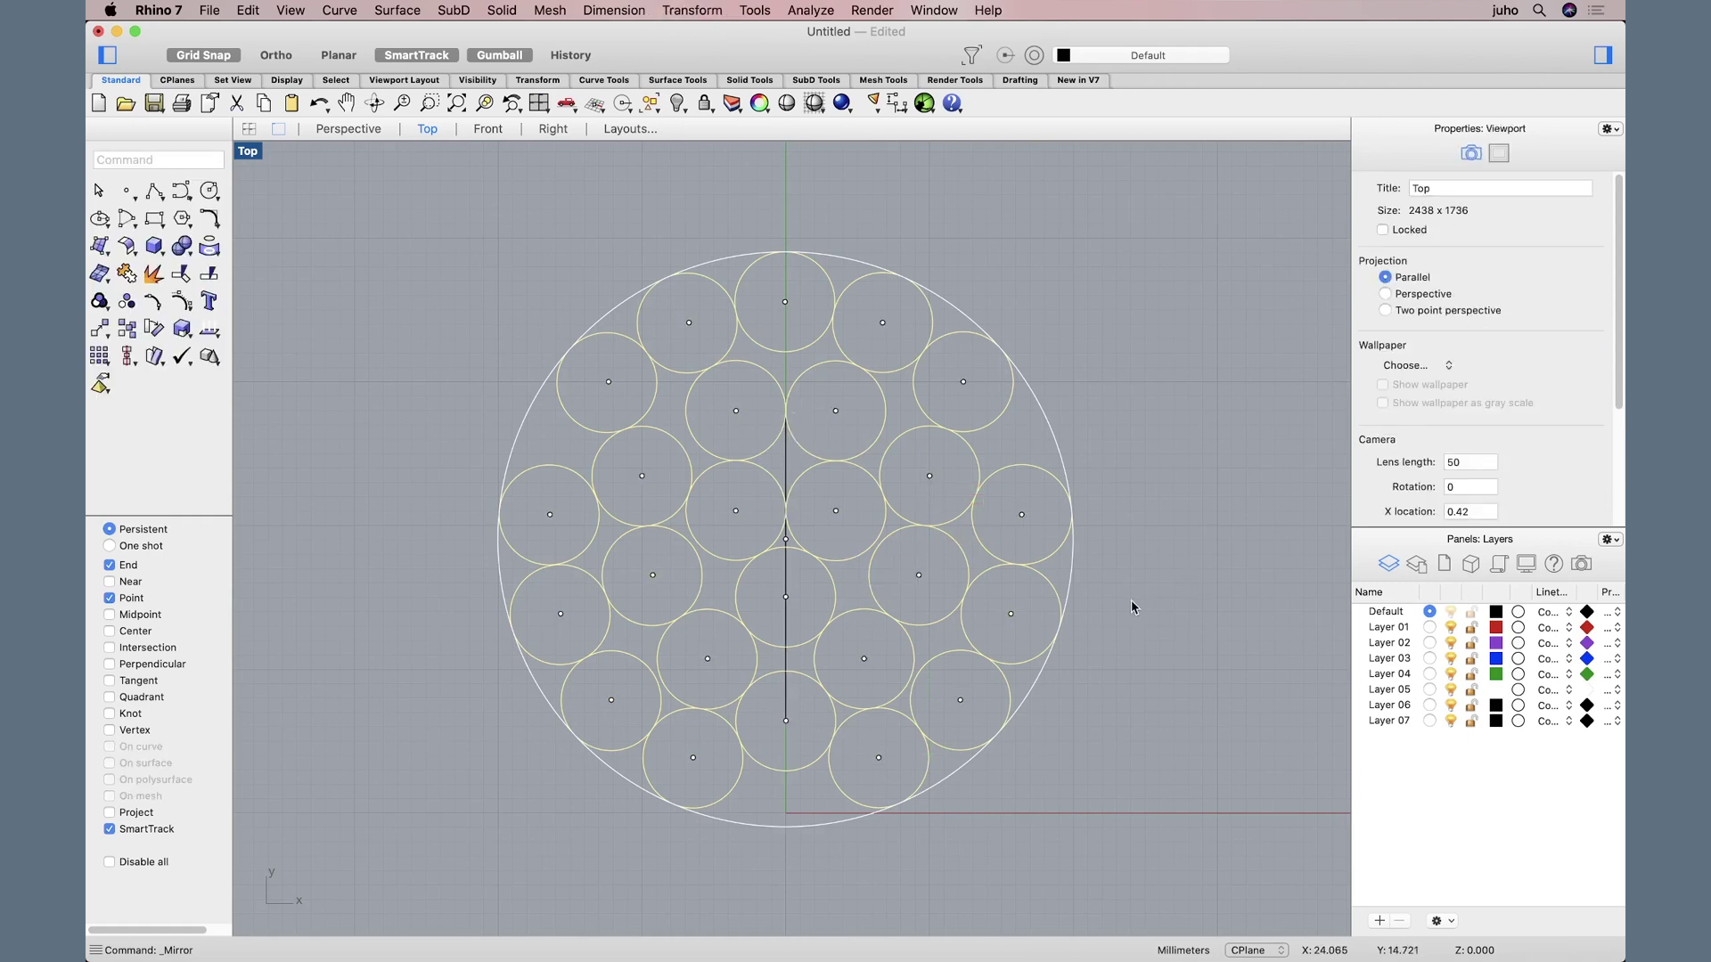
{"action": "left_click", "coordinate": [1034, 472]}
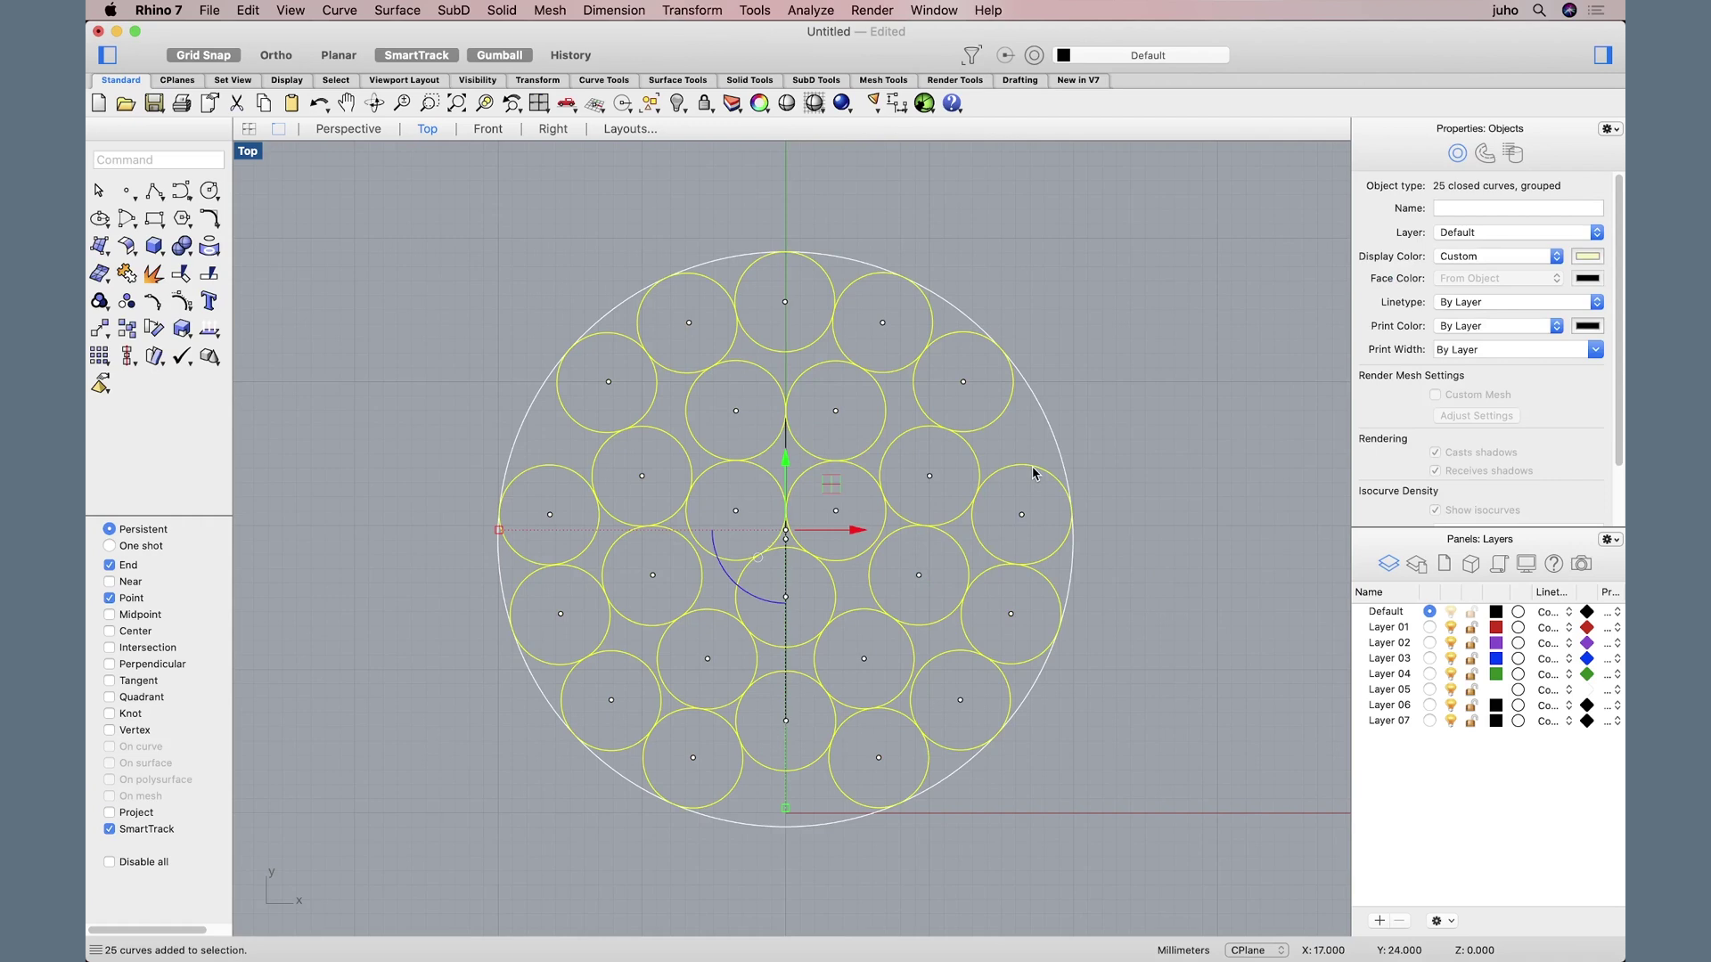
Step: Delete the grouped 25 small circles, keeping their centre points
{"action": "key", "text": "Delete"}
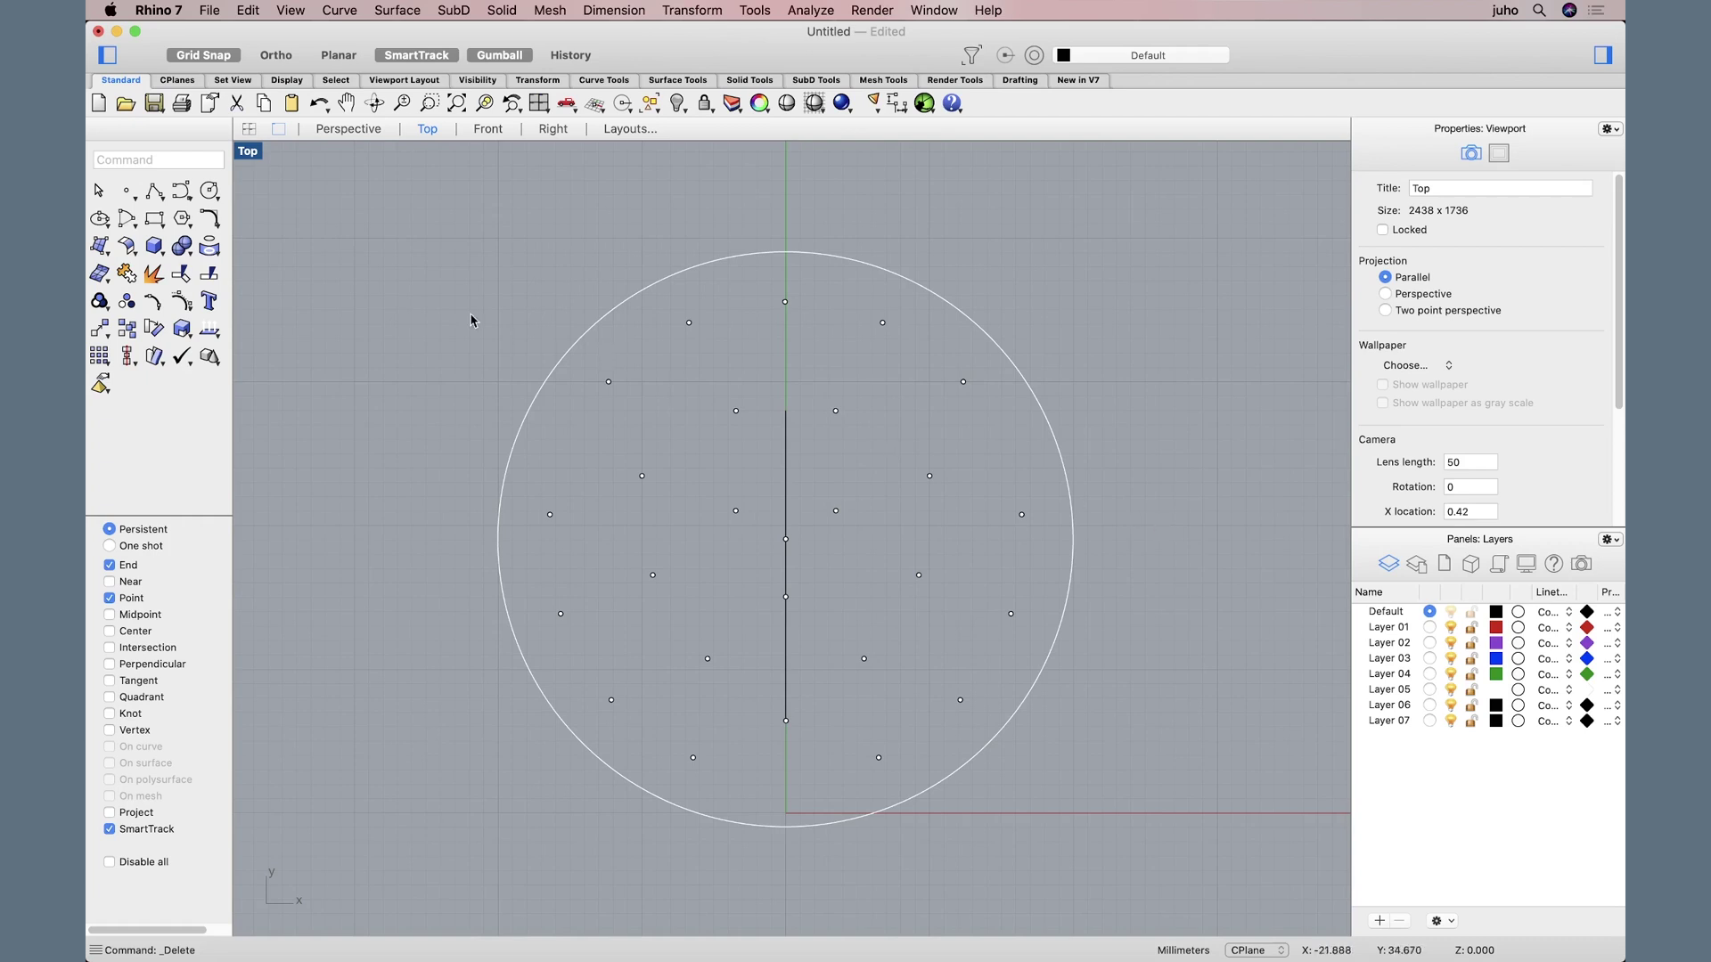
Step: Turn Grid Snap off and cancel a line started on a centroid point
{"action": "left_click", "coordinate": [162, 196]}
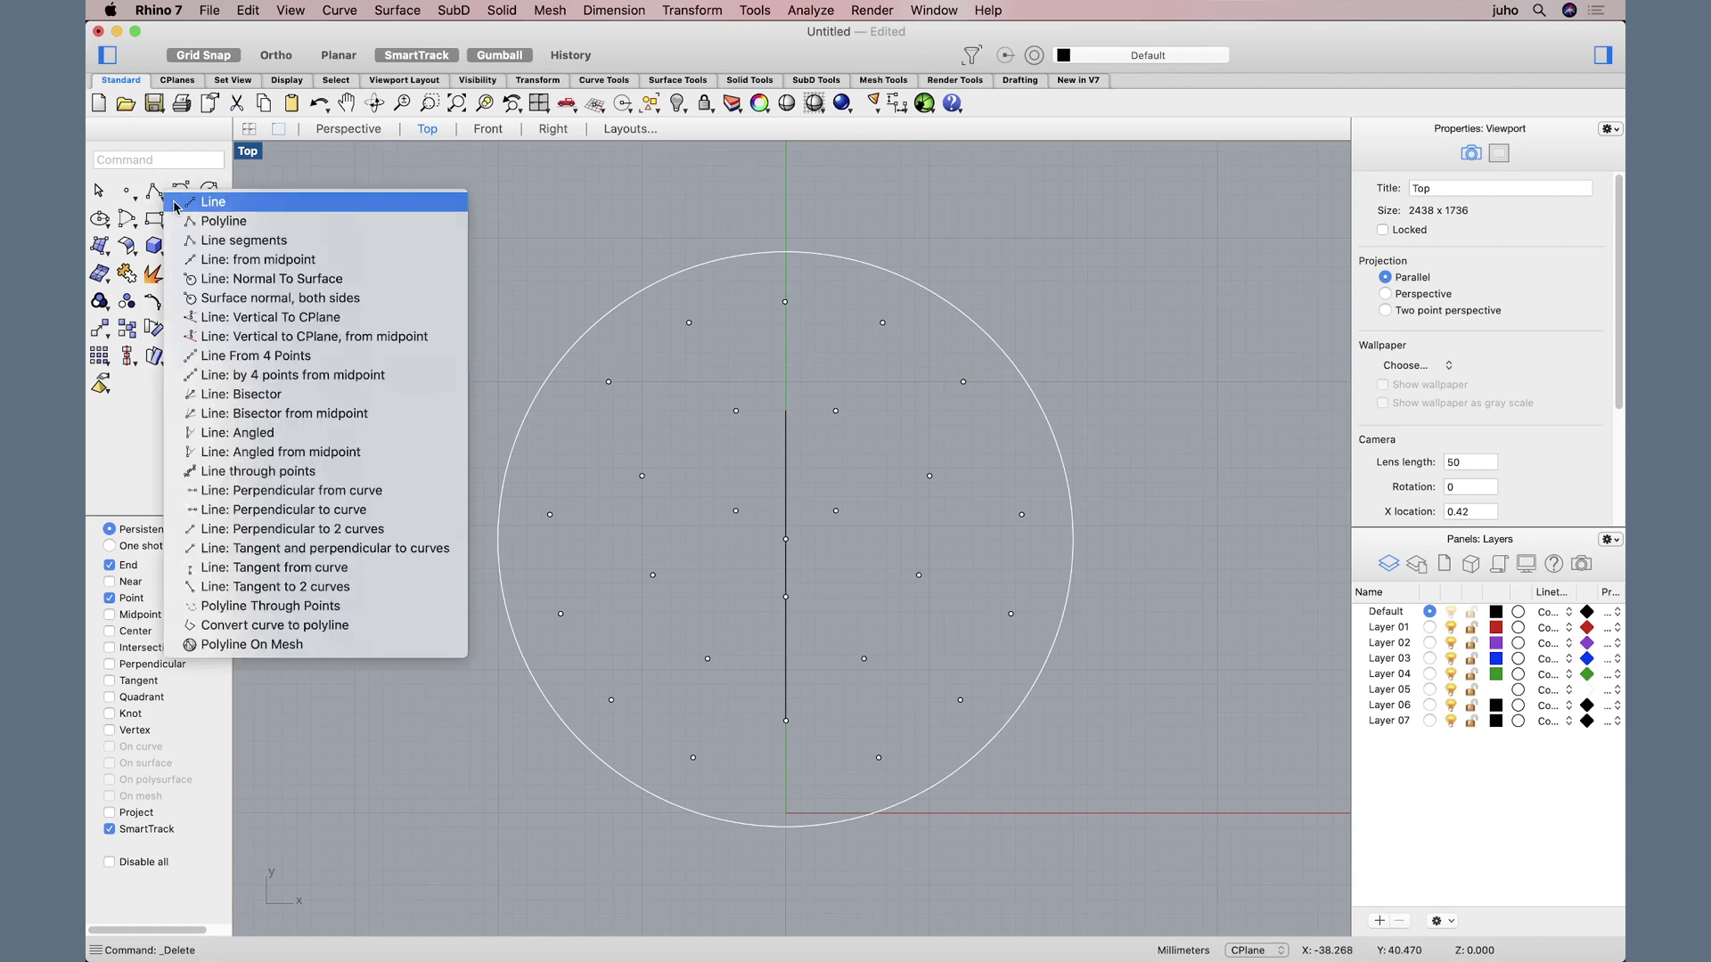
{"action": "left_click", "coordinate": [178, 205]}
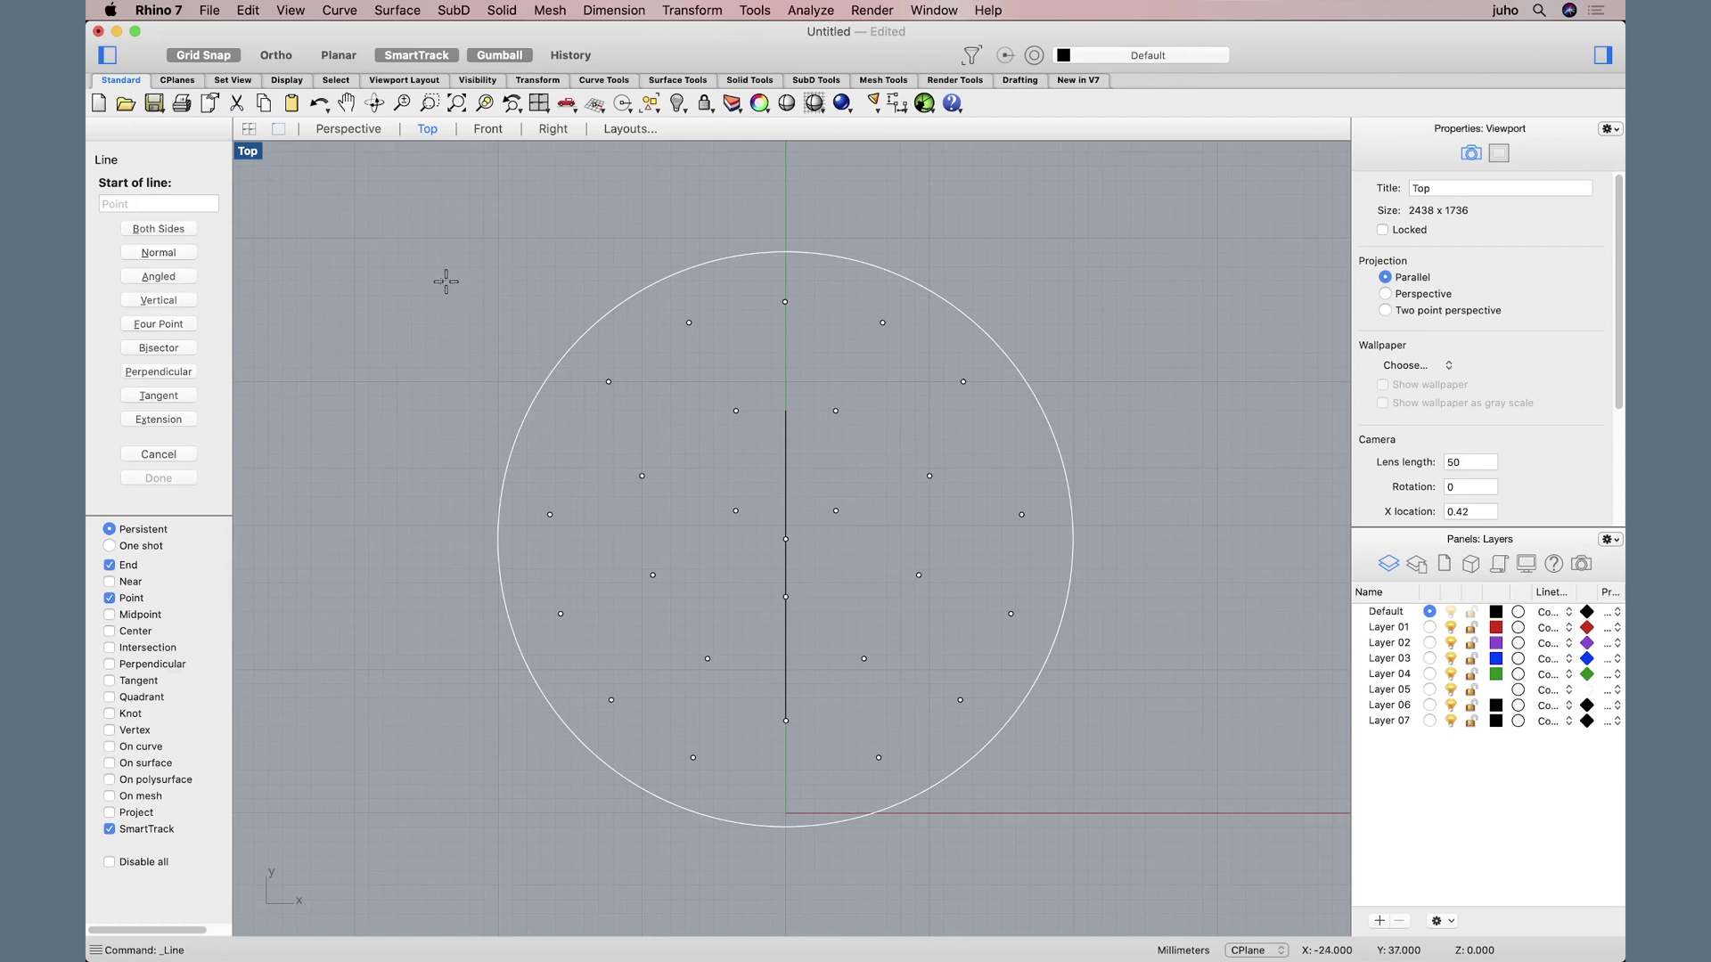
{"action": "left_click", "coordinate": [206, 55]}
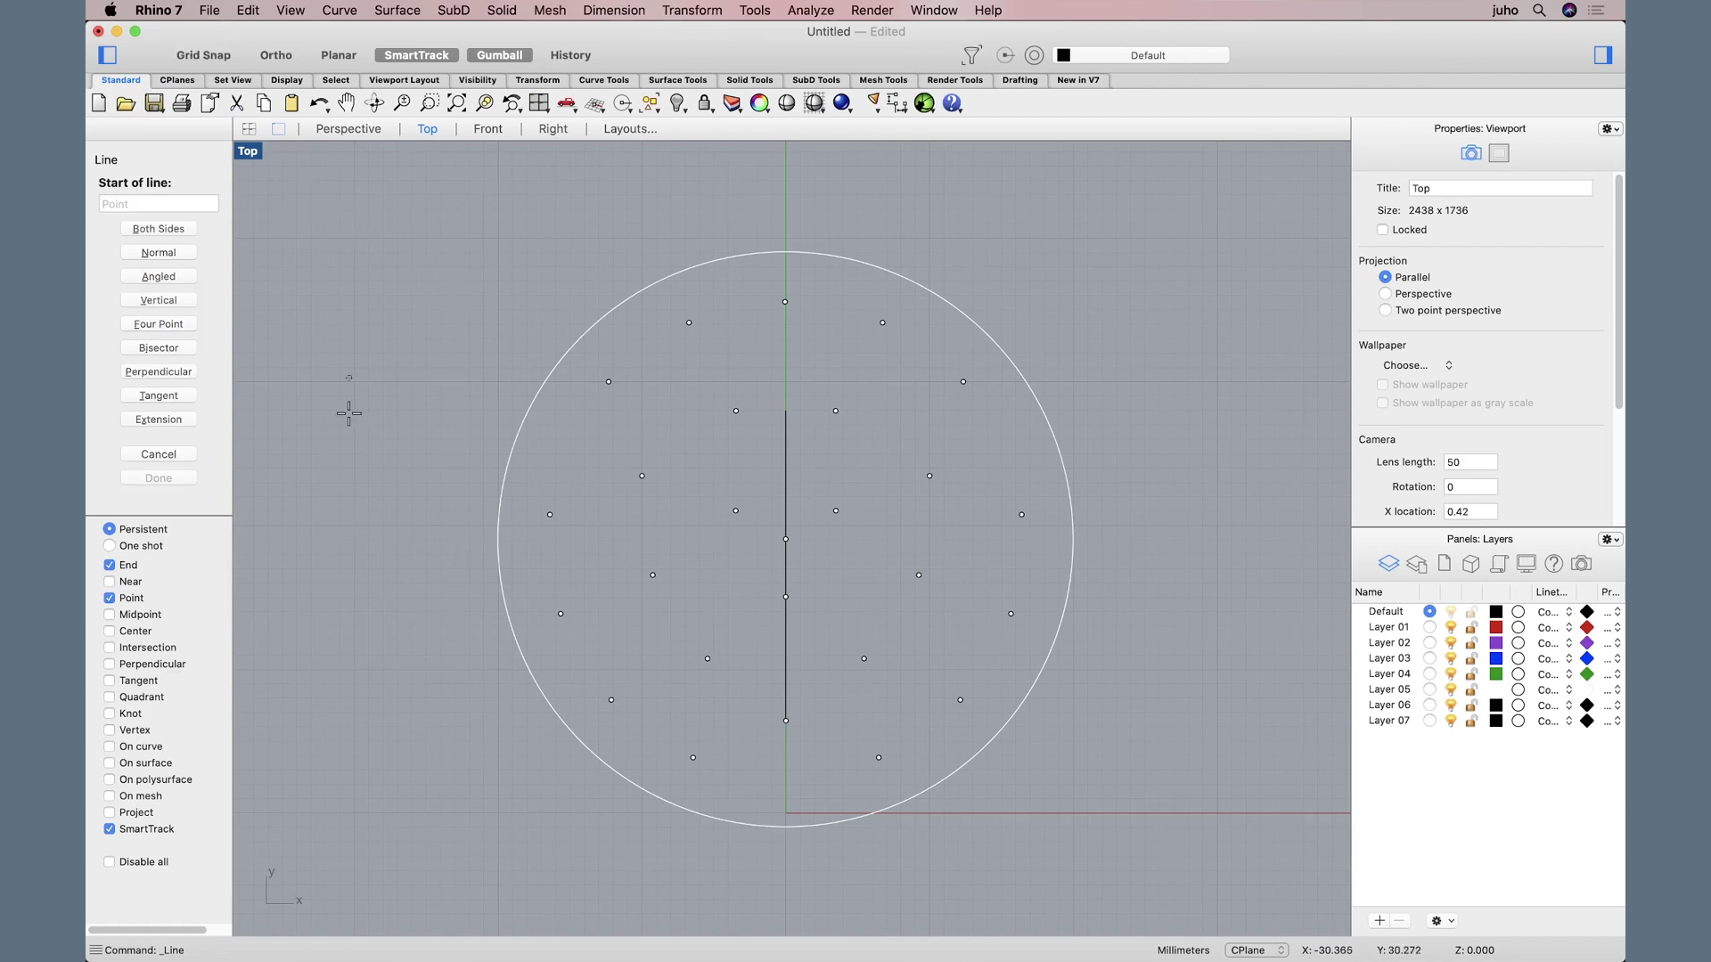
{"action": "left_click", "coordinate": [735, 511]}
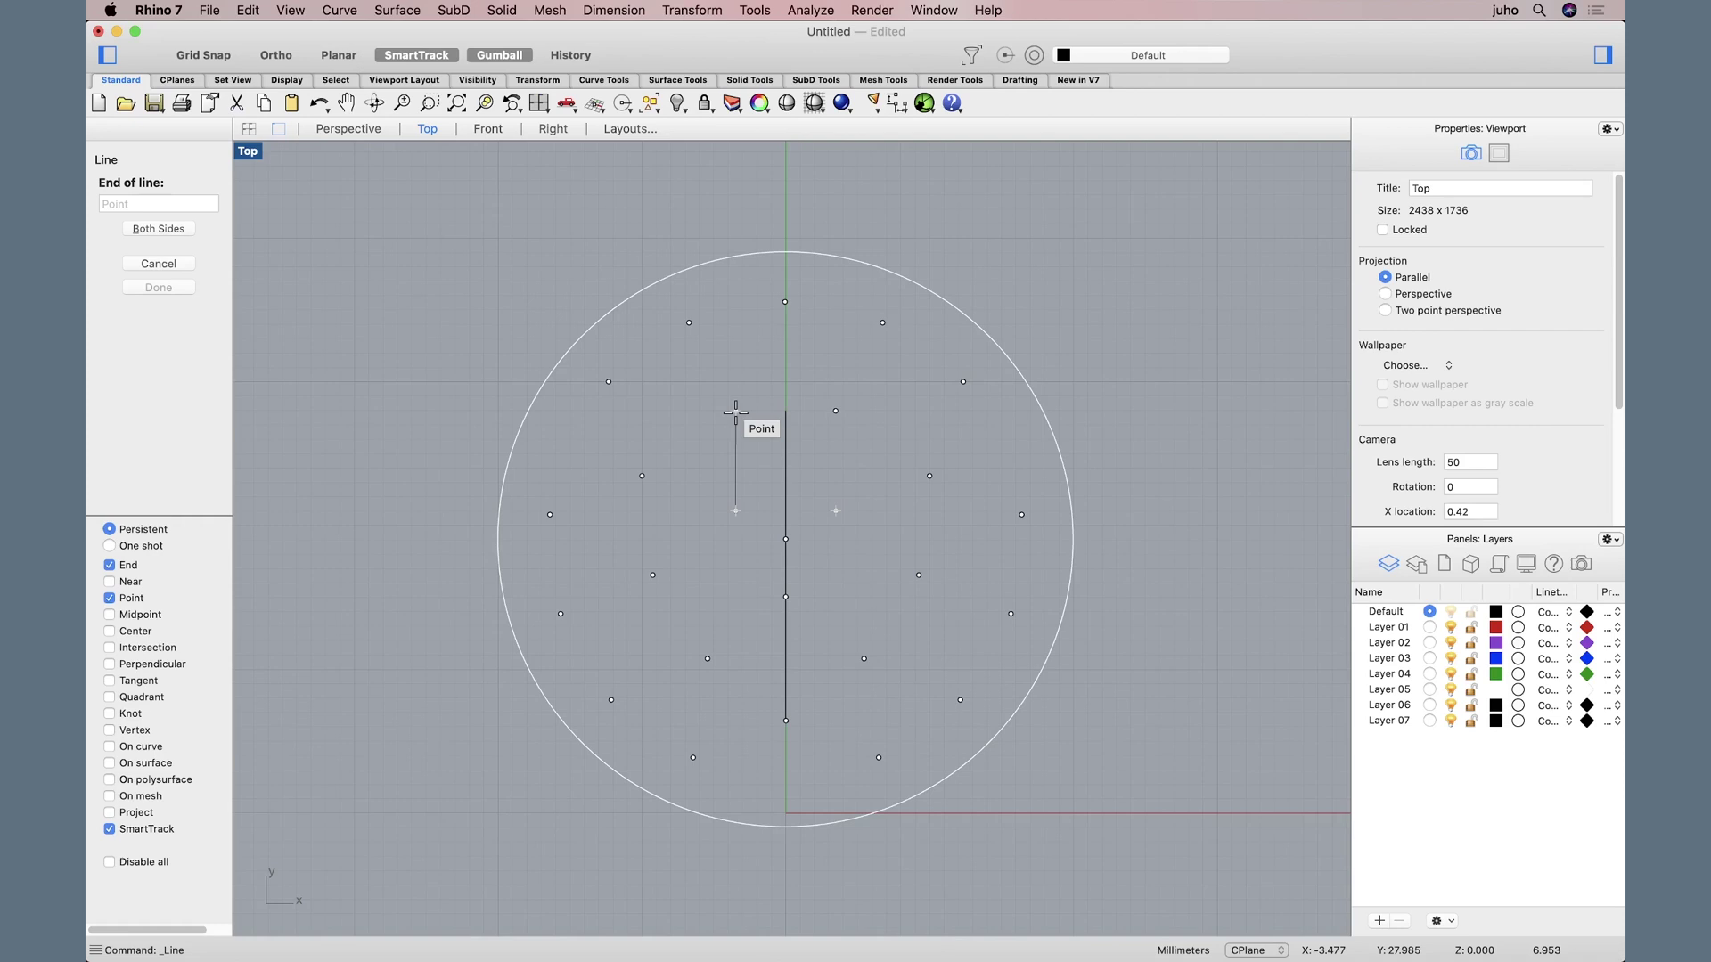
{"action": "key", "text": "Escape"}
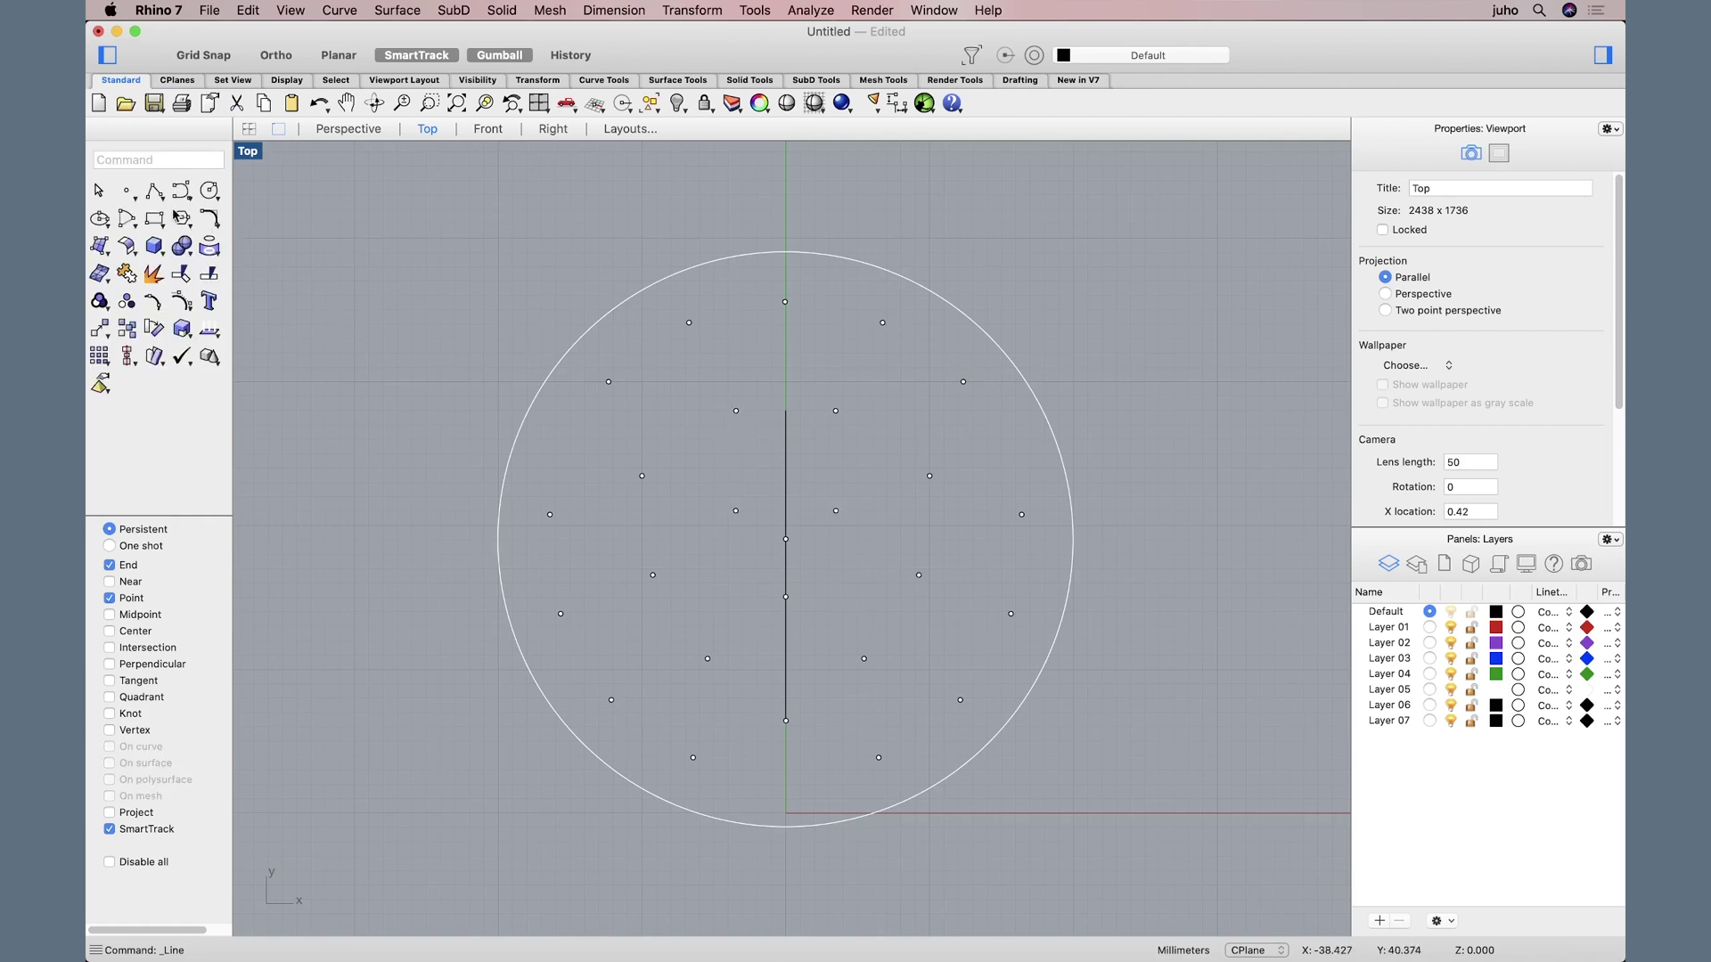
Step: With grid snap on, draw a 15 mm vertical line left of the circle, then select everything
{"action": "left_click_drag", "start_coordinate": [148, 196], "coordinate": [285, 203]}
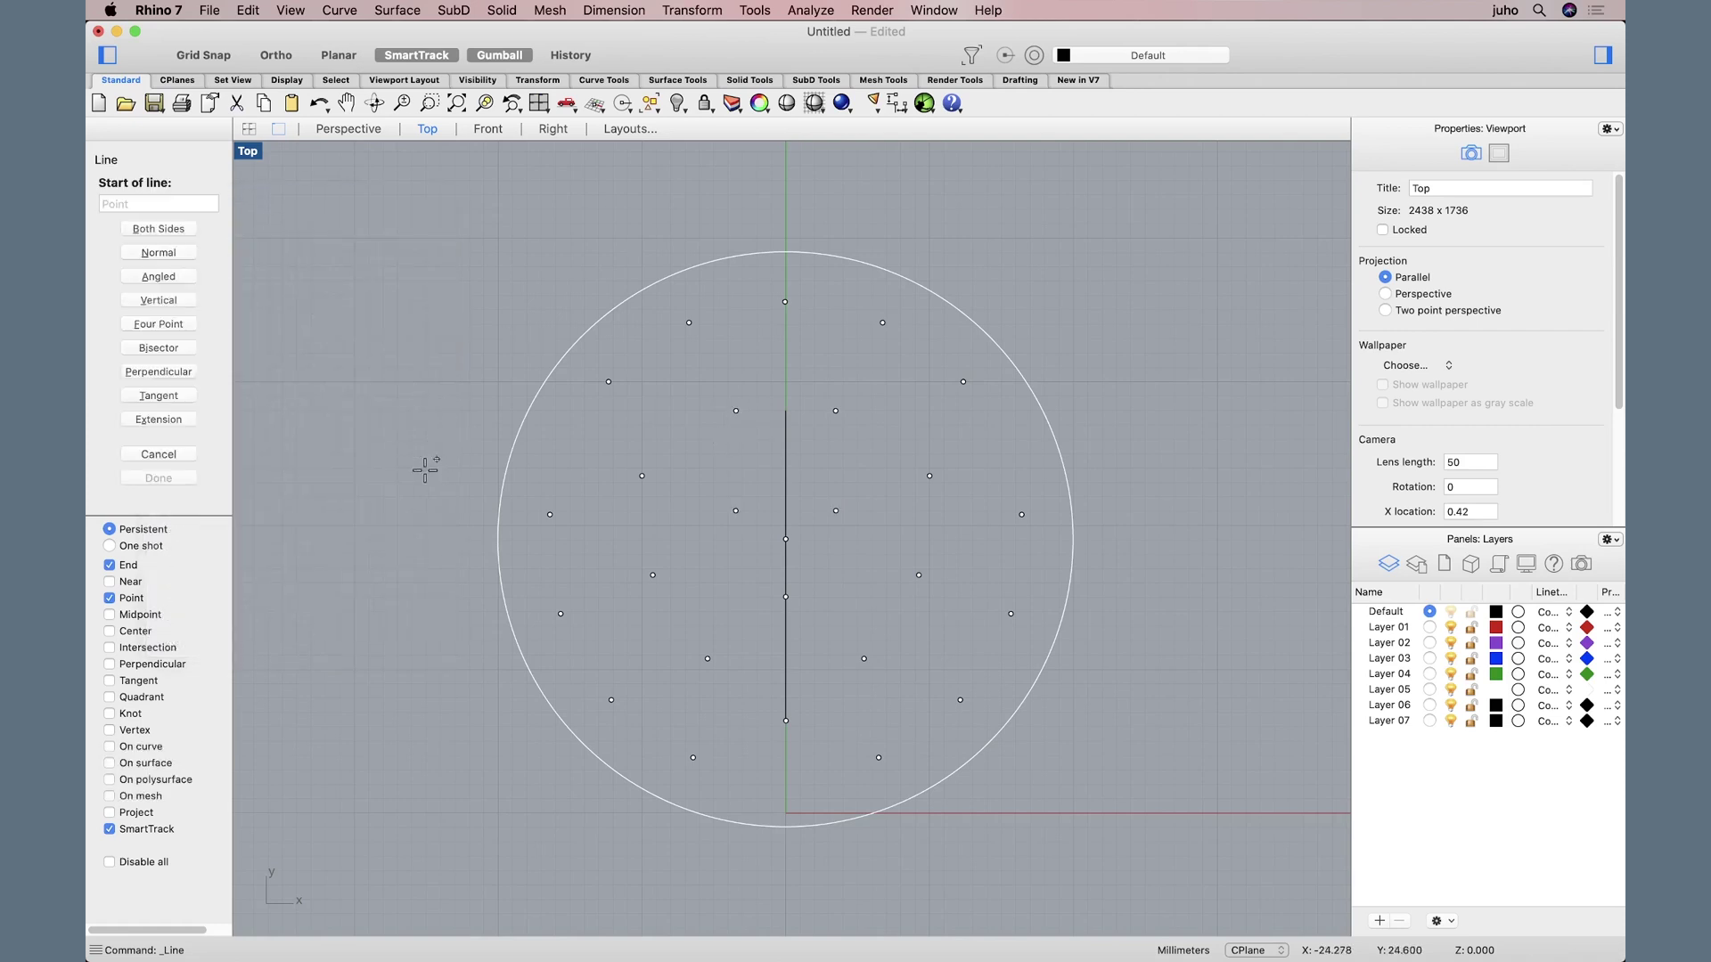
{"action": "key", "text": "F9"}
{"action": "left_click", "coordinate": [469, 525]}
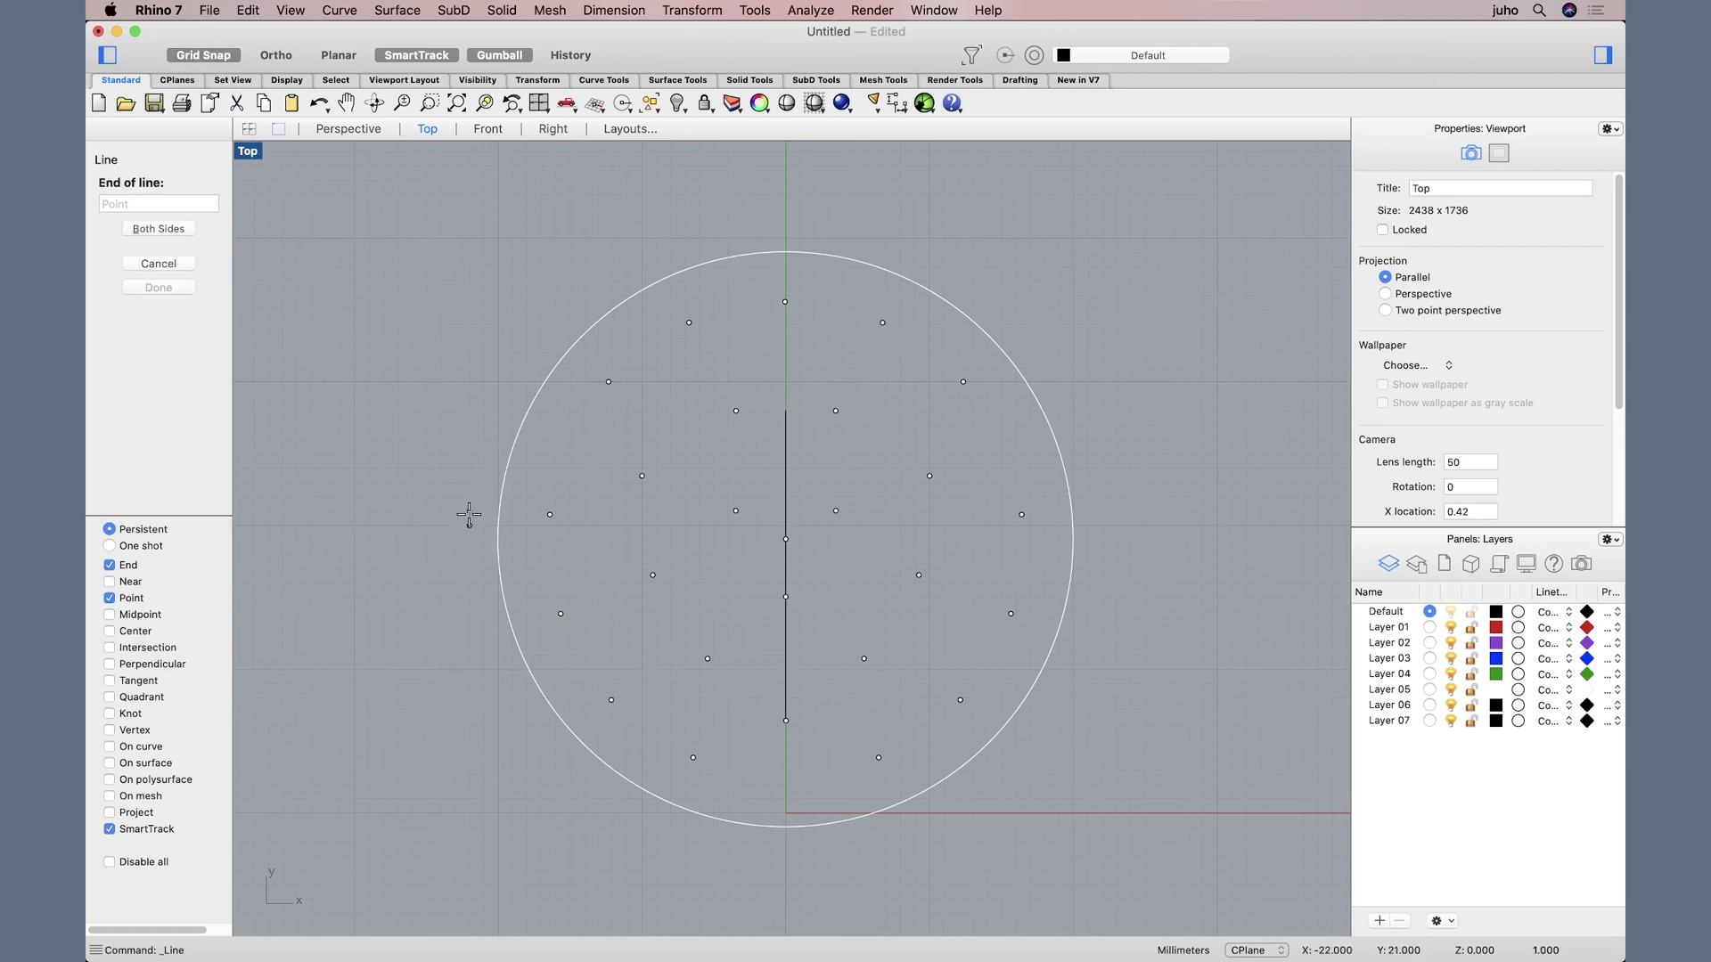
{"action": "left_click", "coordinate": [465, 310]}
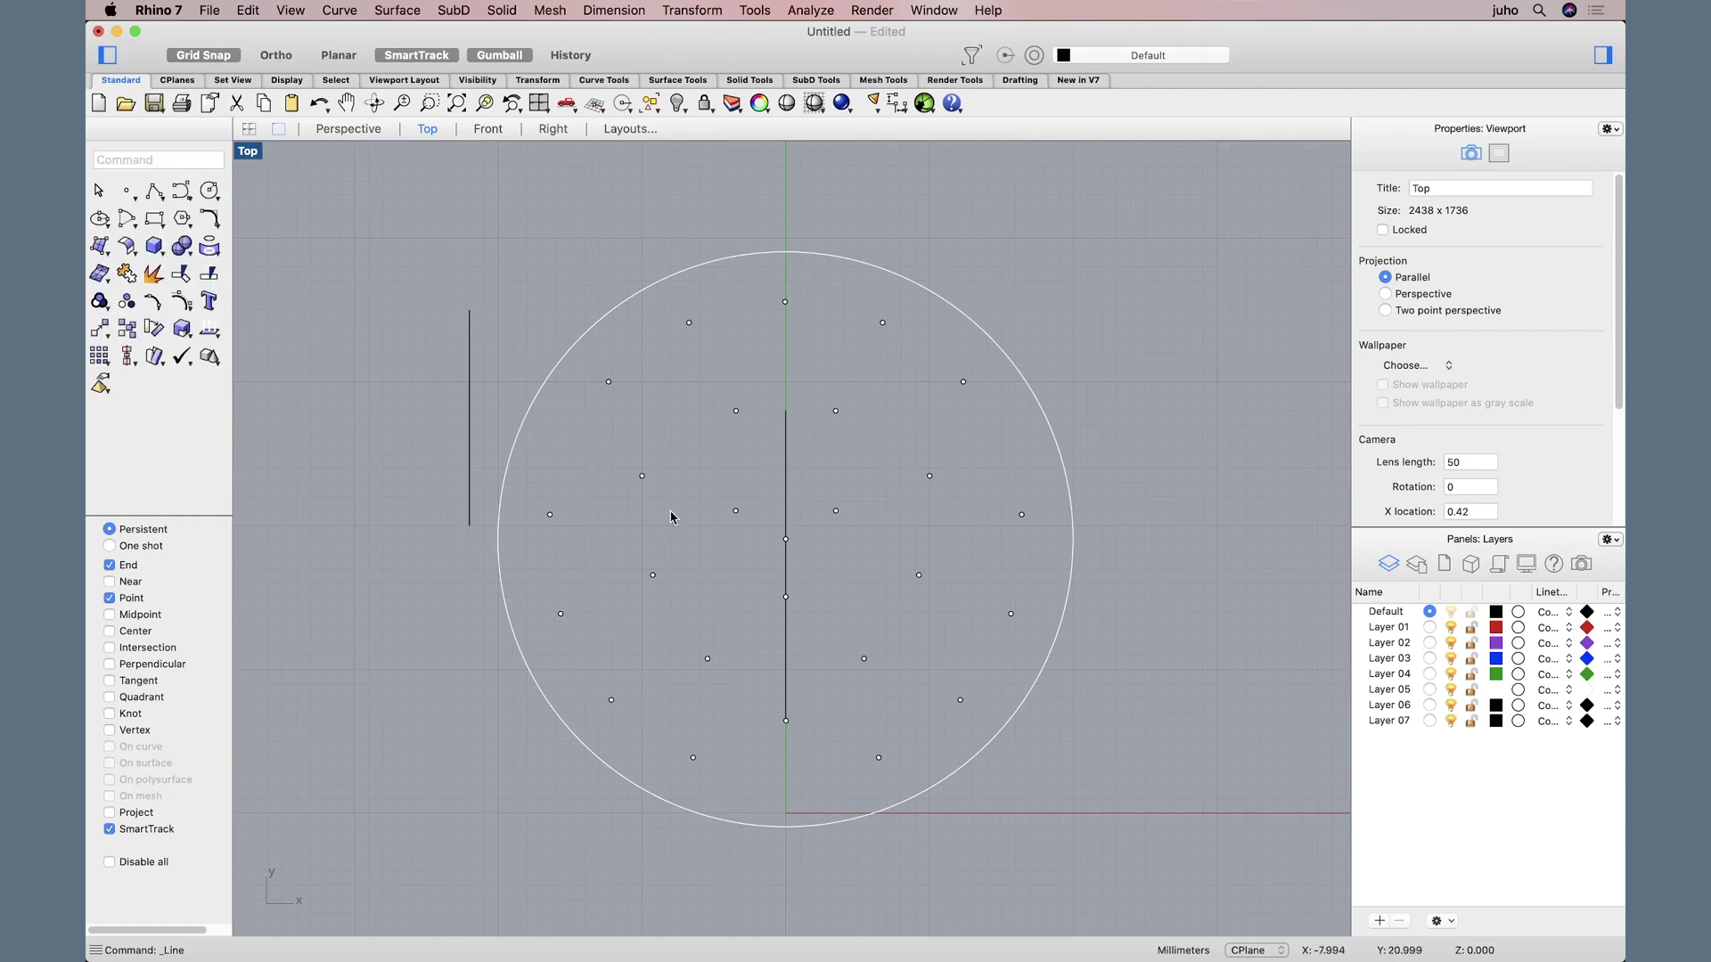
{"action": "left_click_drag", "start_coordinate": [1117, 863], "coordinate": [500, 259]}
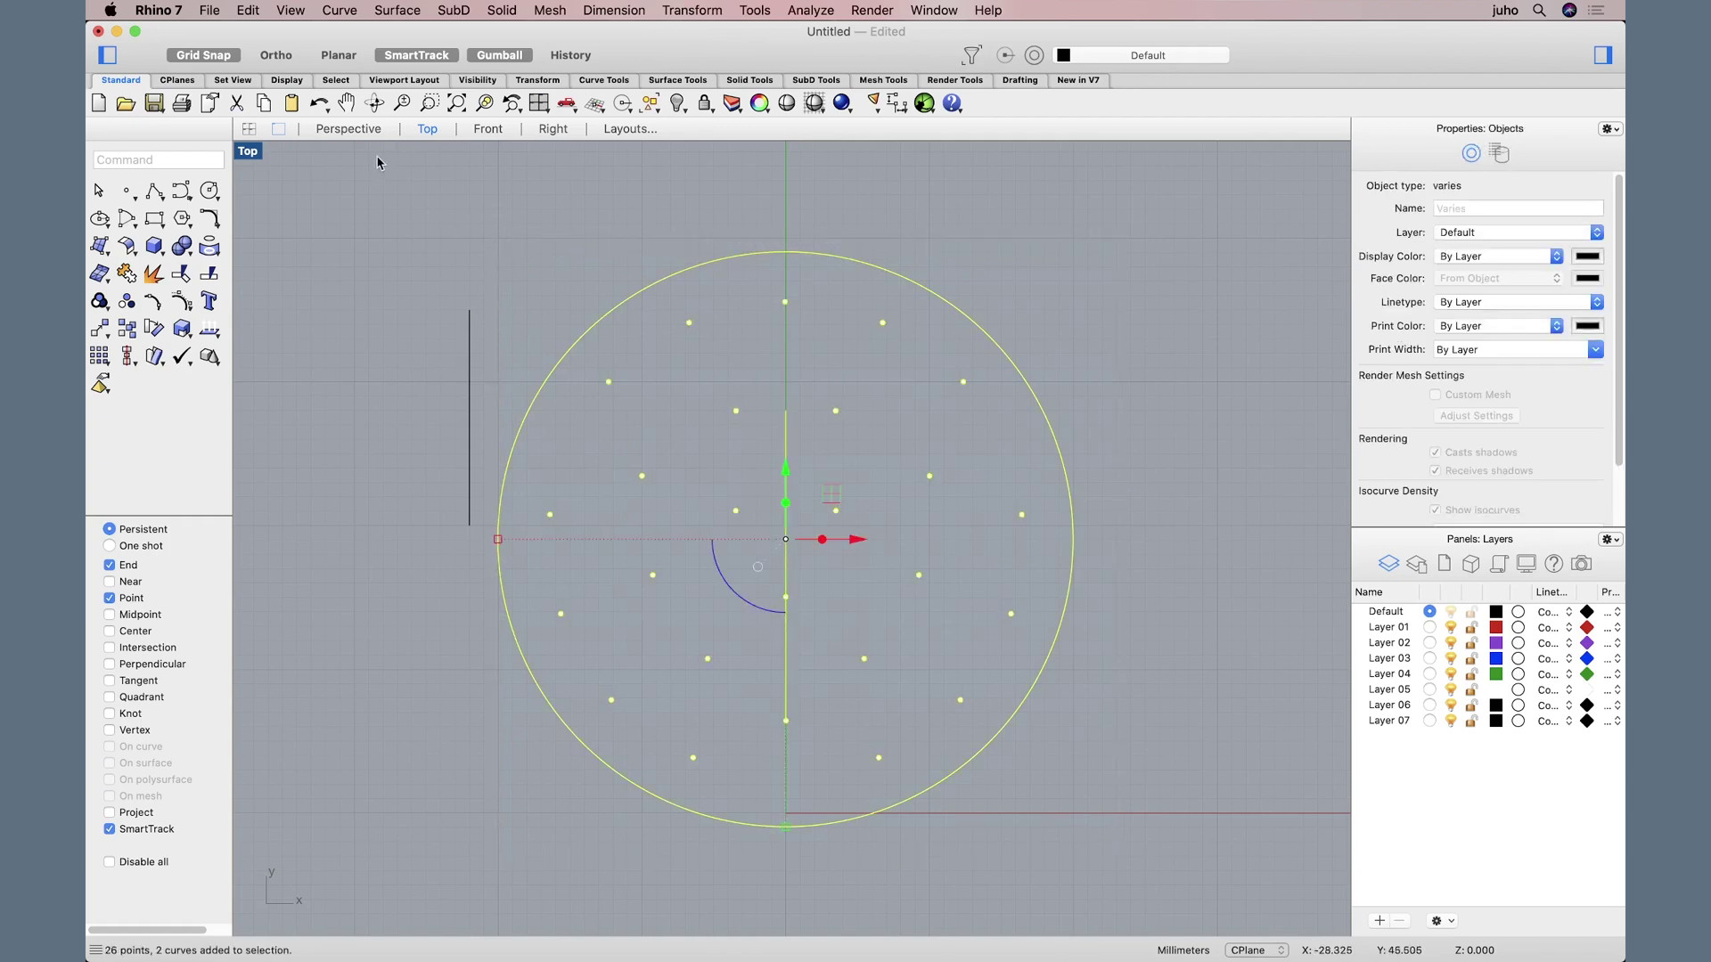
Step: Group the points, circle and centre line and move the group onto the reference line's lower end
{"action": "left_click", "coordinate": [231, 8]}
{"action": "mouse_move", "coordinate": [269, 291]}
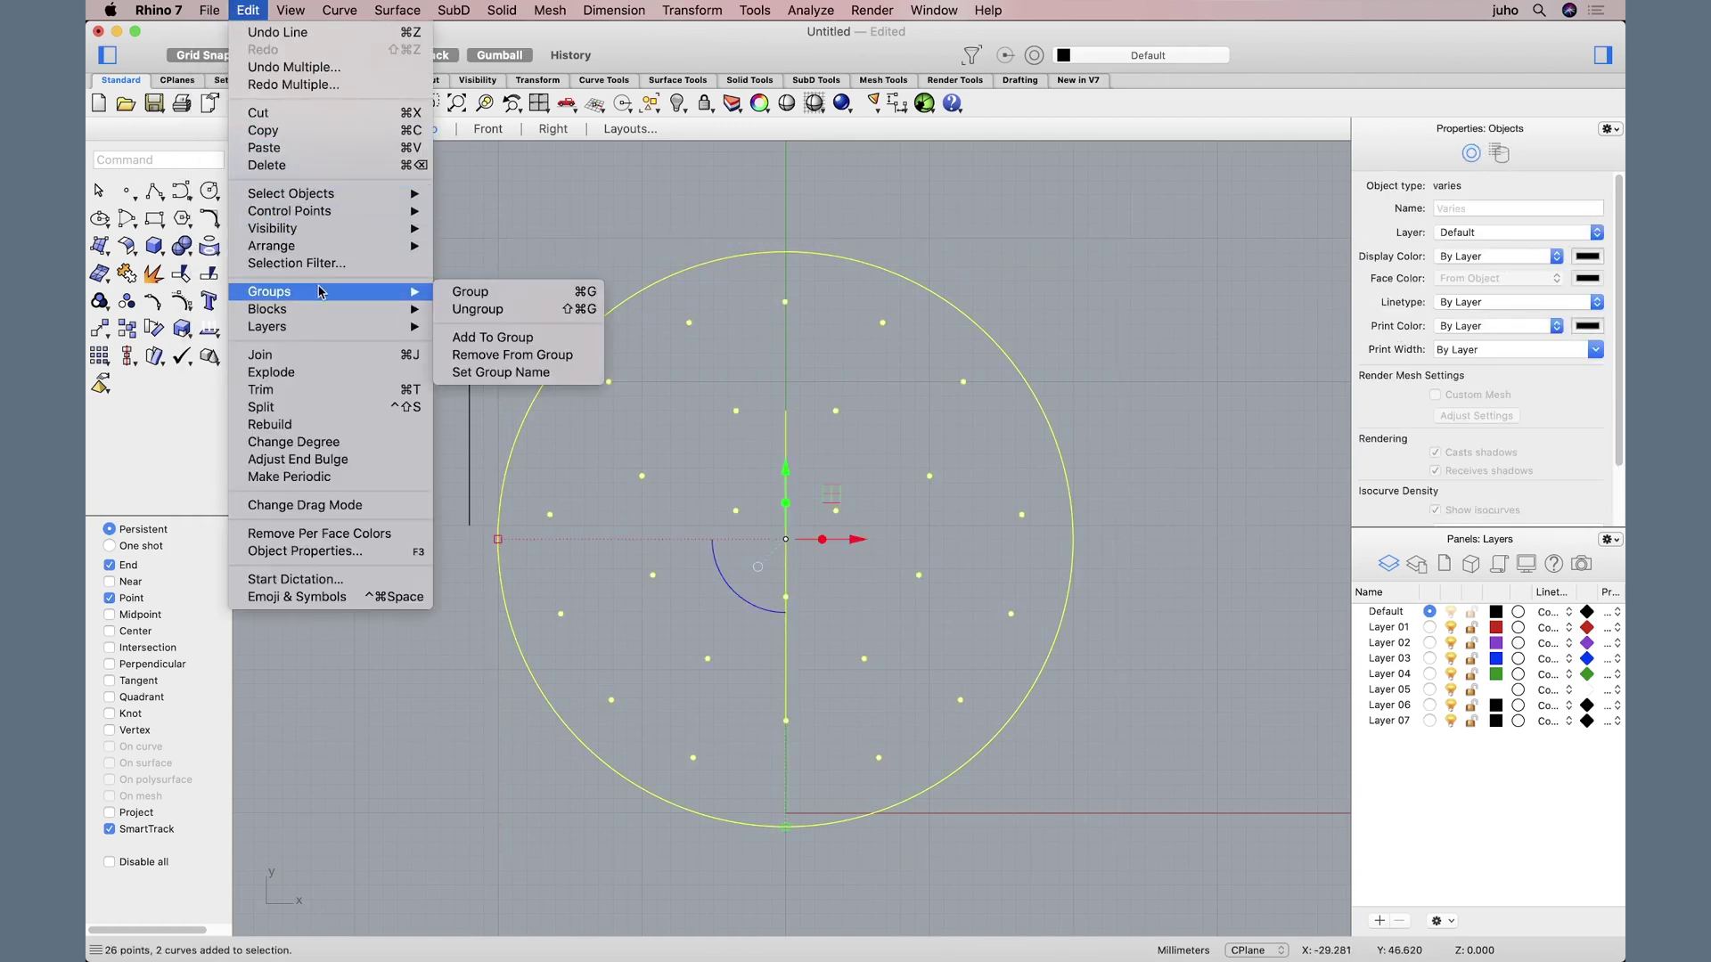
{"action": "left_click", "coordinate": [467, 293]}
{"action": "left_click", "coordinate": [692, 10]}
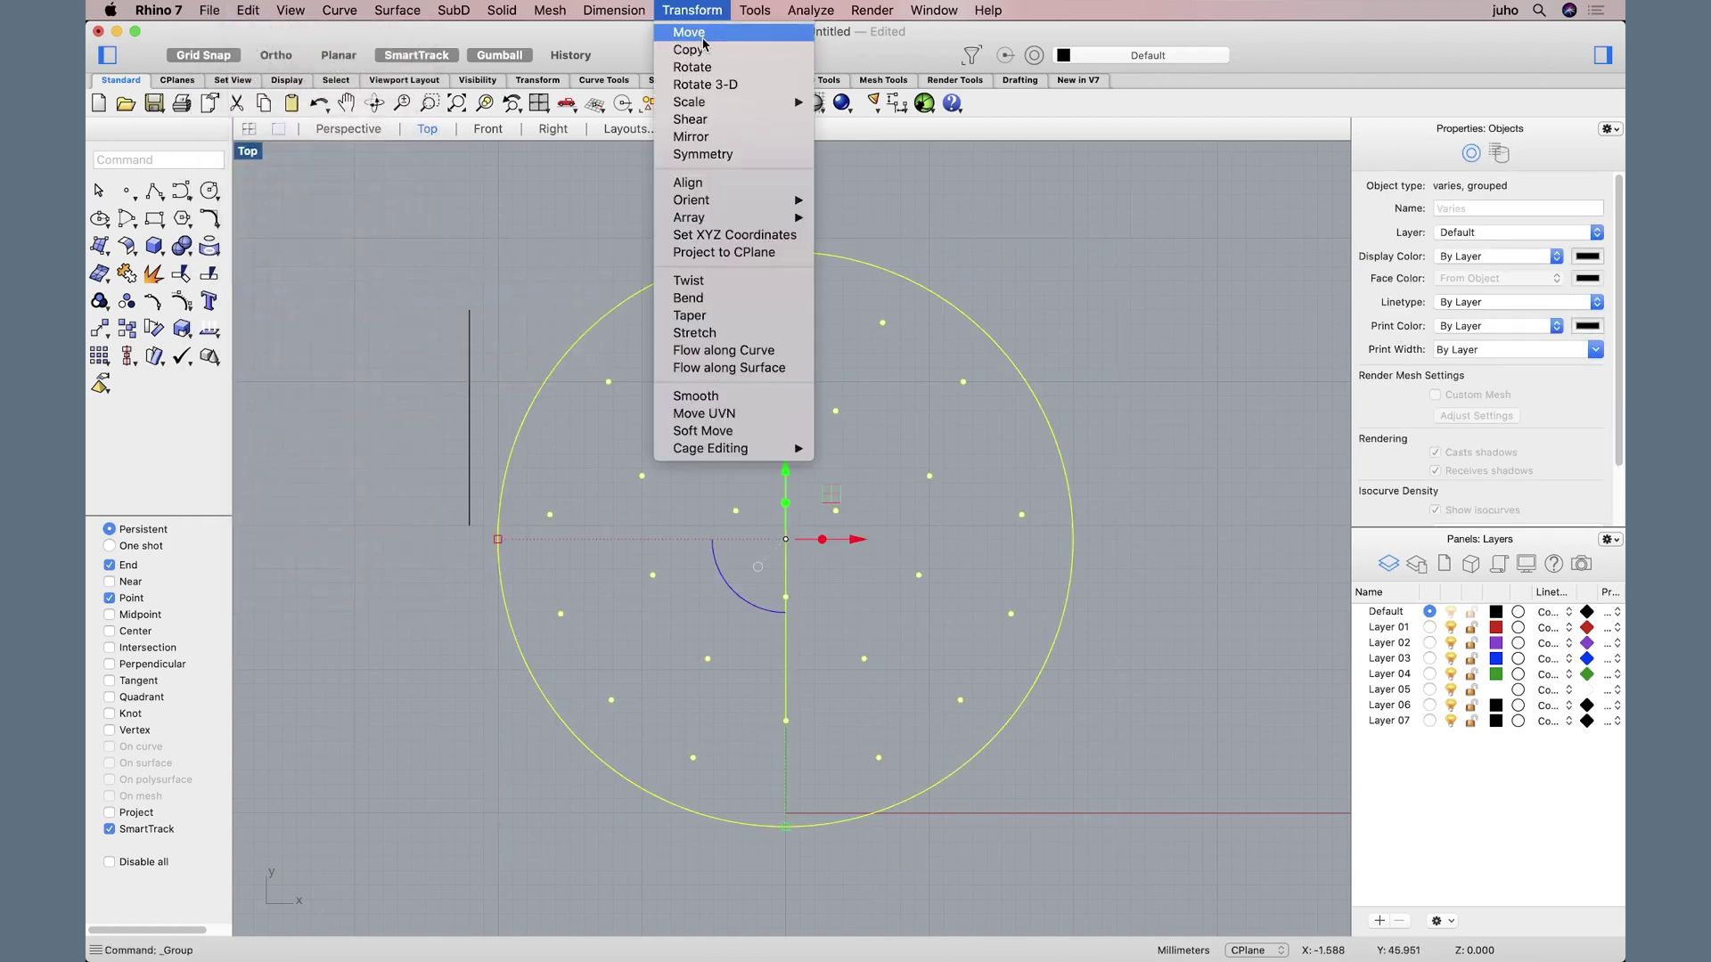
{"action": "left_click", "coordinate": [690, 33]}
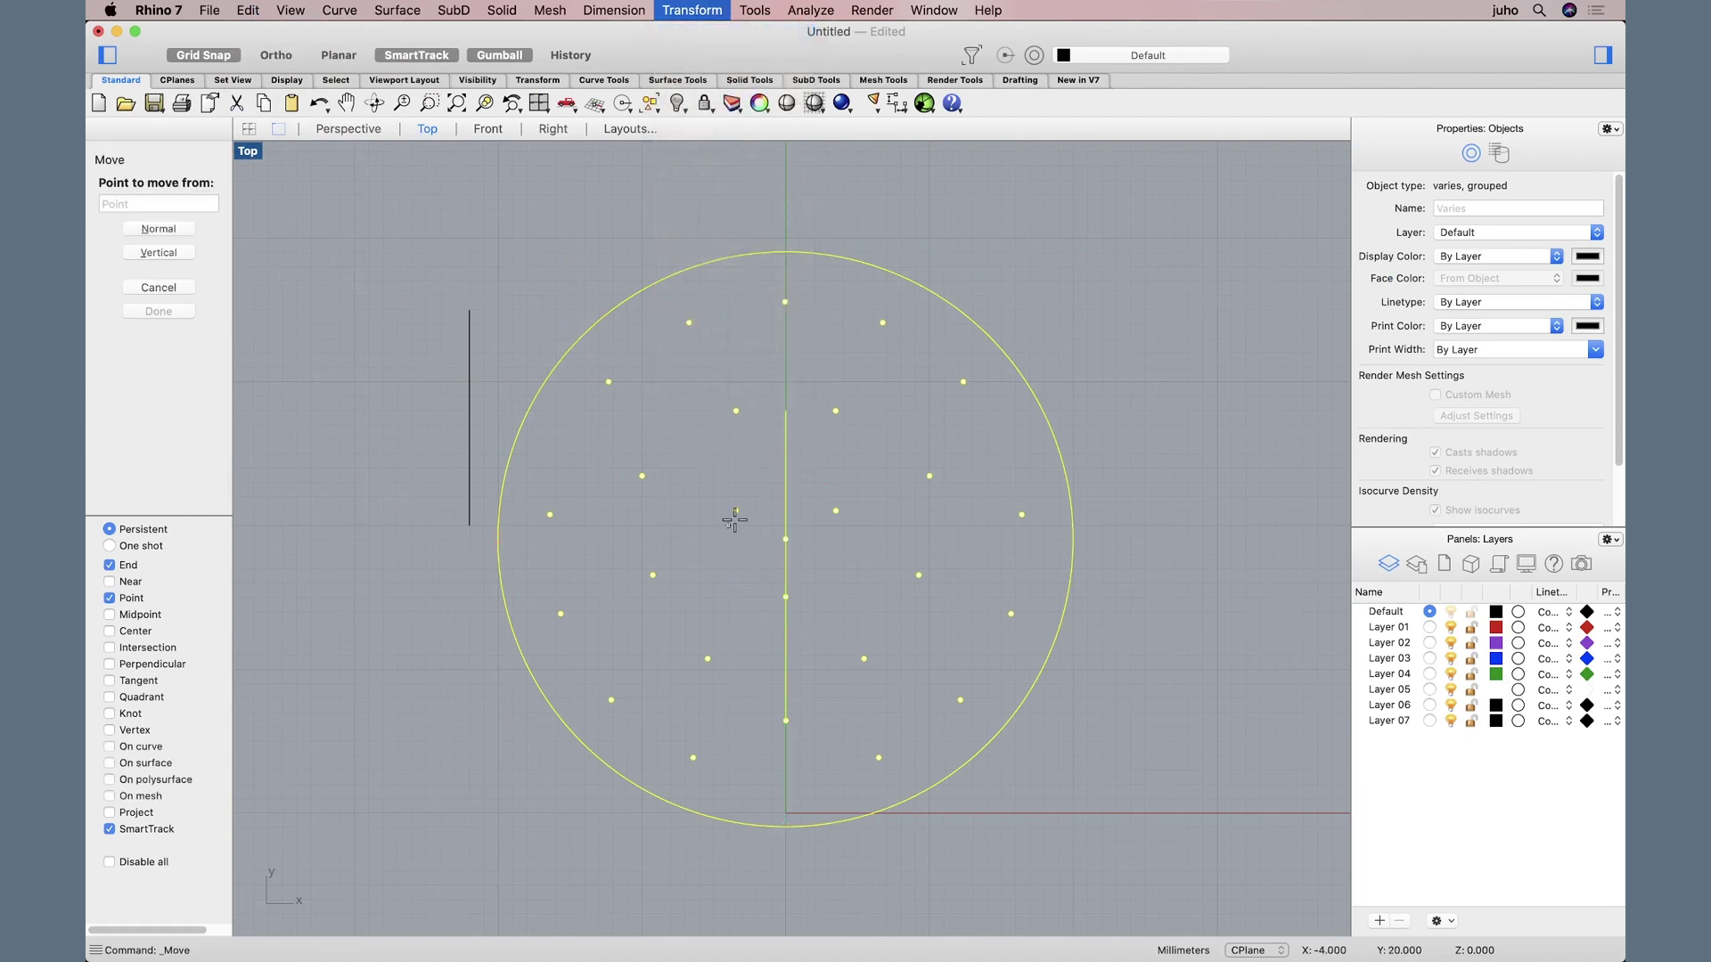
{"action": "left_click", "coordinate": [735, 510]}
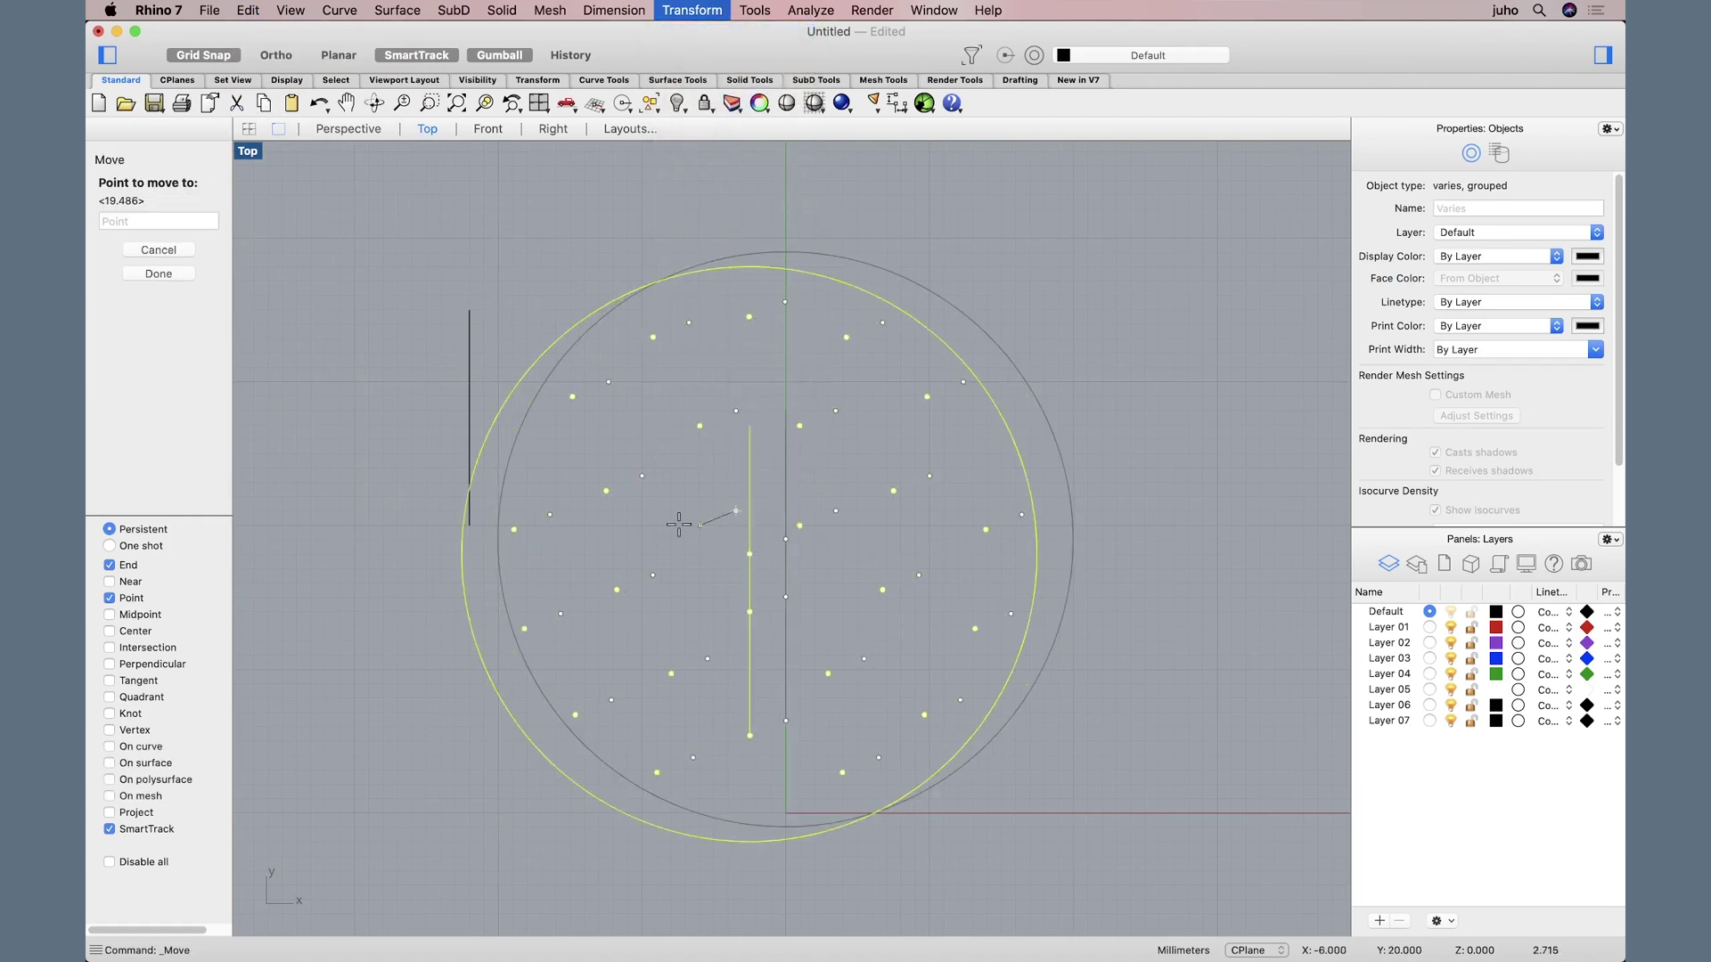
{"action": "left_click", "coordinate": [470, 524]}
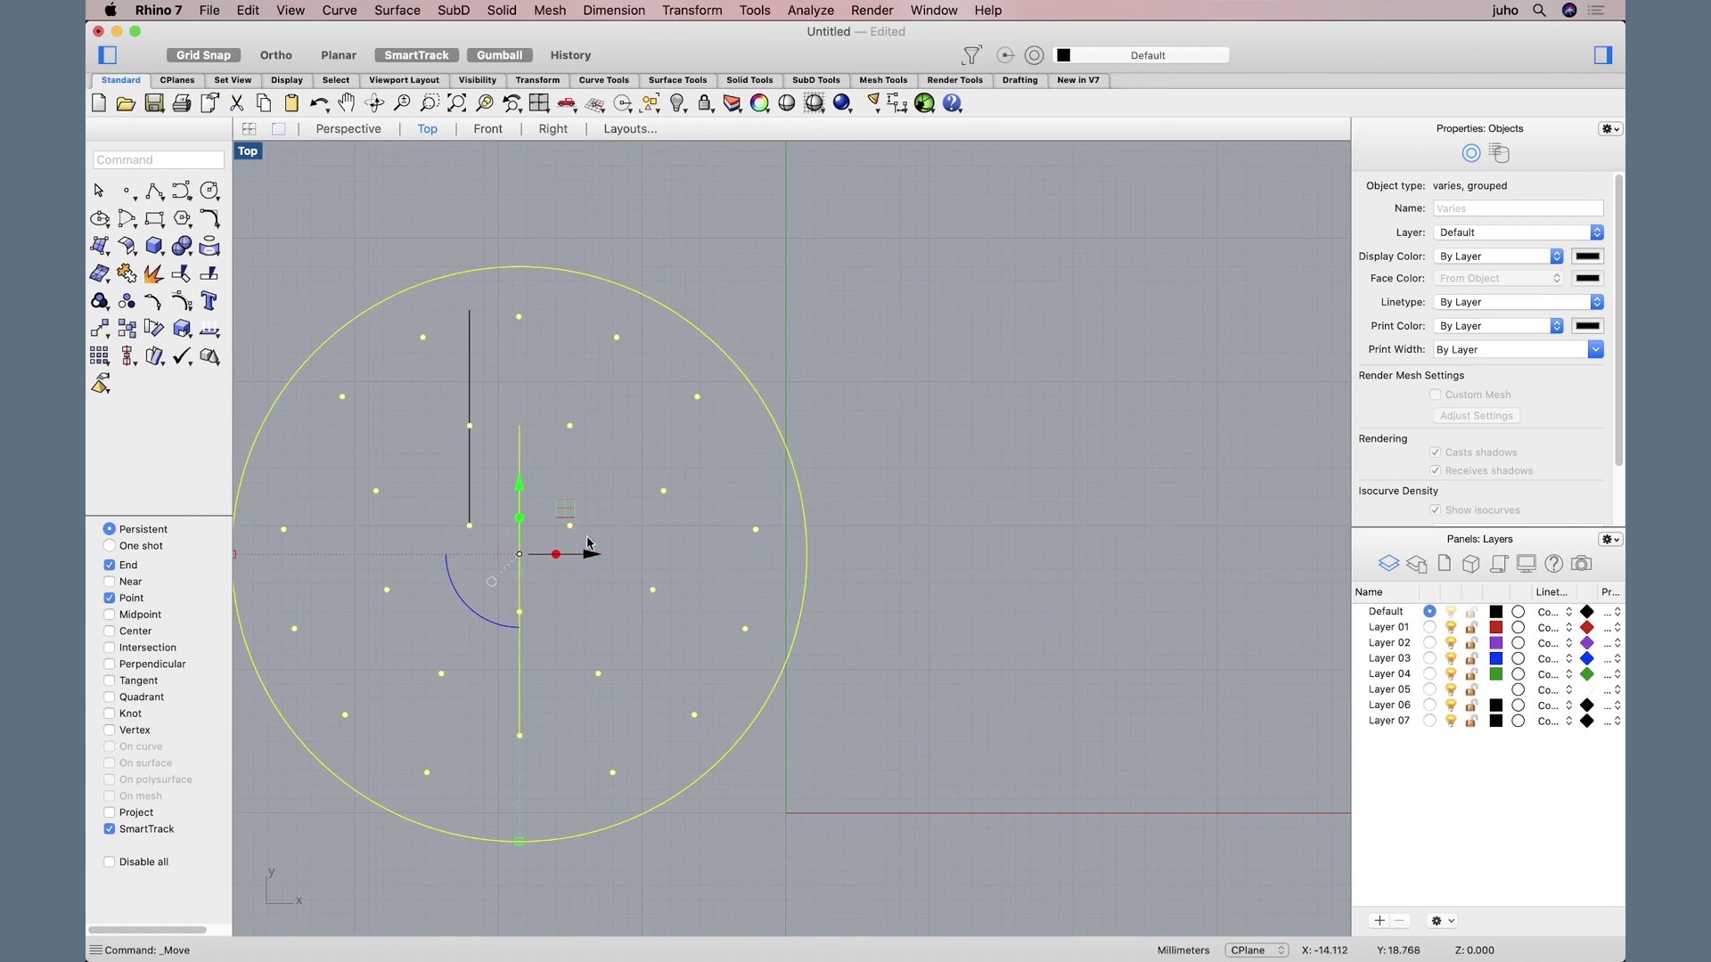
Step: Scale the group in 2-D so neighbouring points sit 15 mm apart, matching the reference line
{"action": "left_click", "coordinate": [690, 10]}
{"action": "mouse_move", "coordinate": [784, 102]}
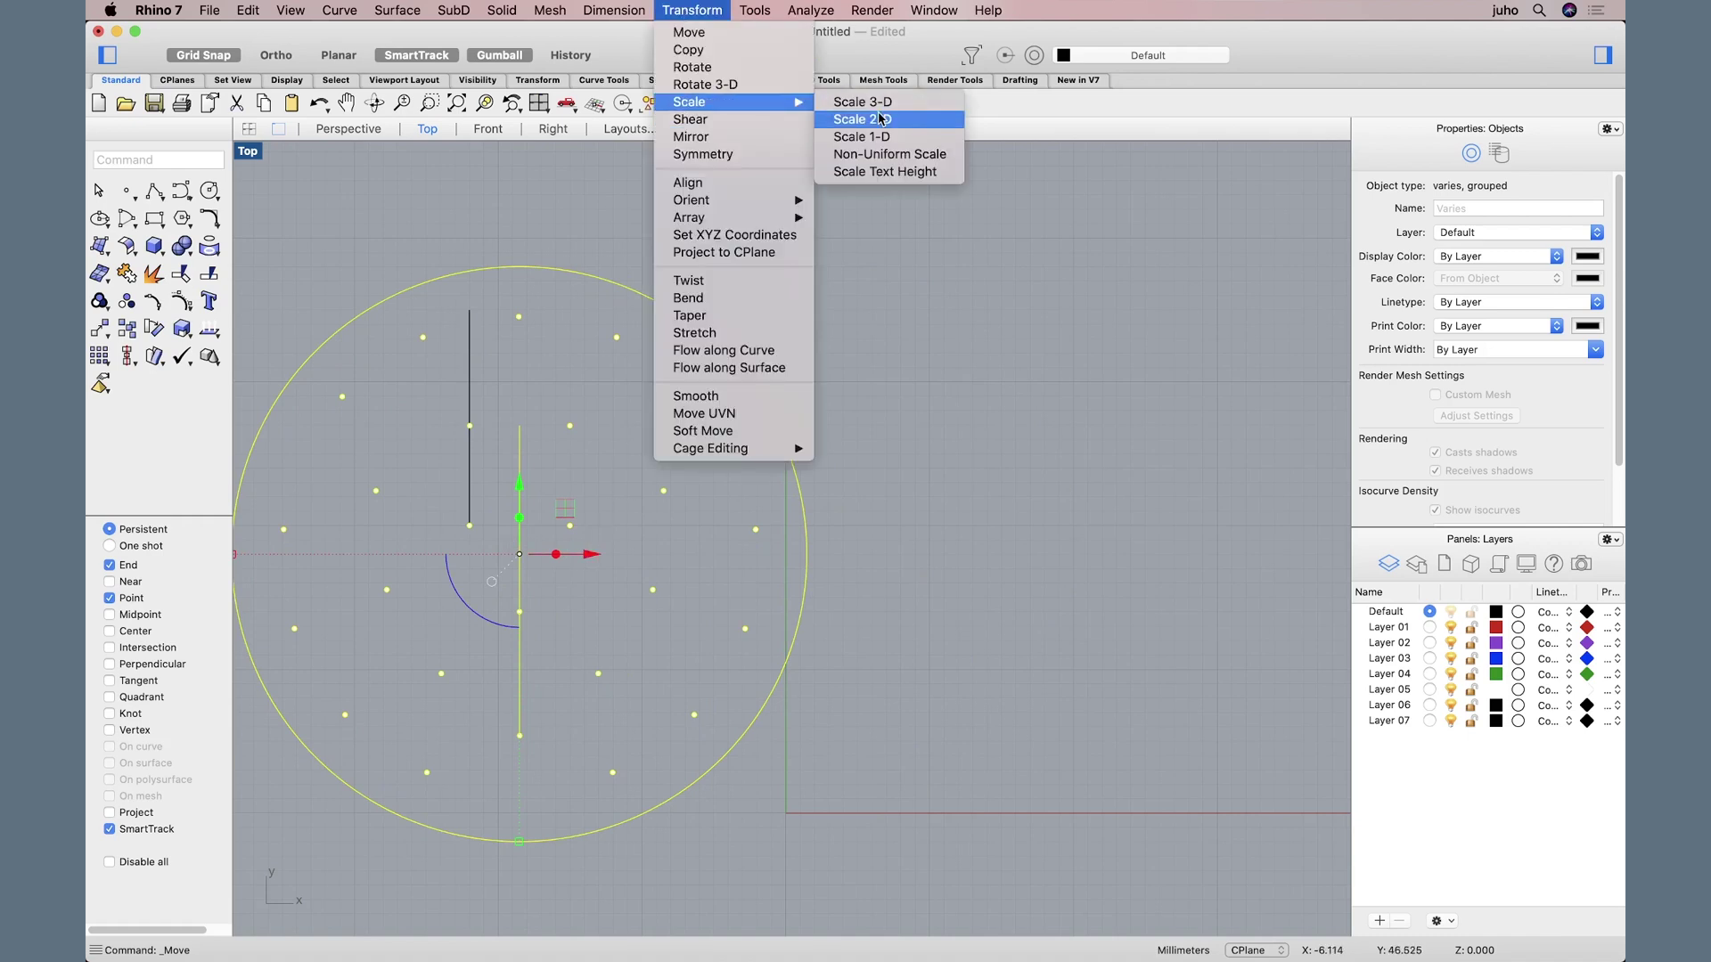
{"action": "left_click", "coordinate": [882, 120]}
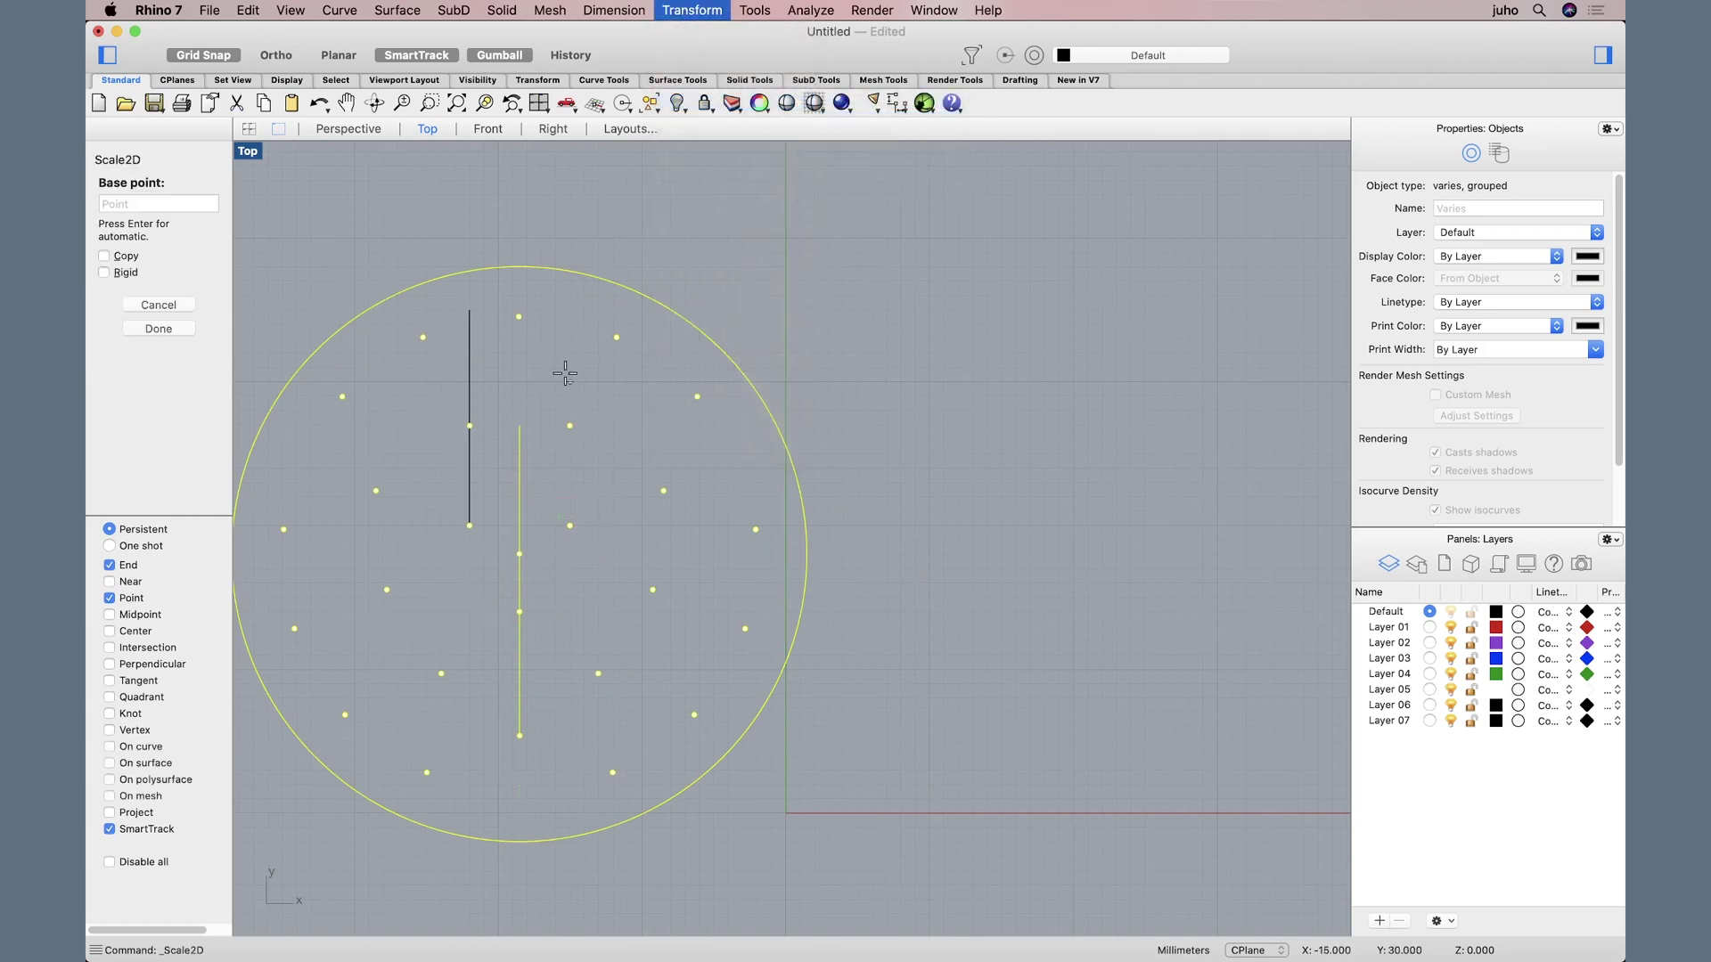
{"action": "left_click", "coordinate": [469, 526]}
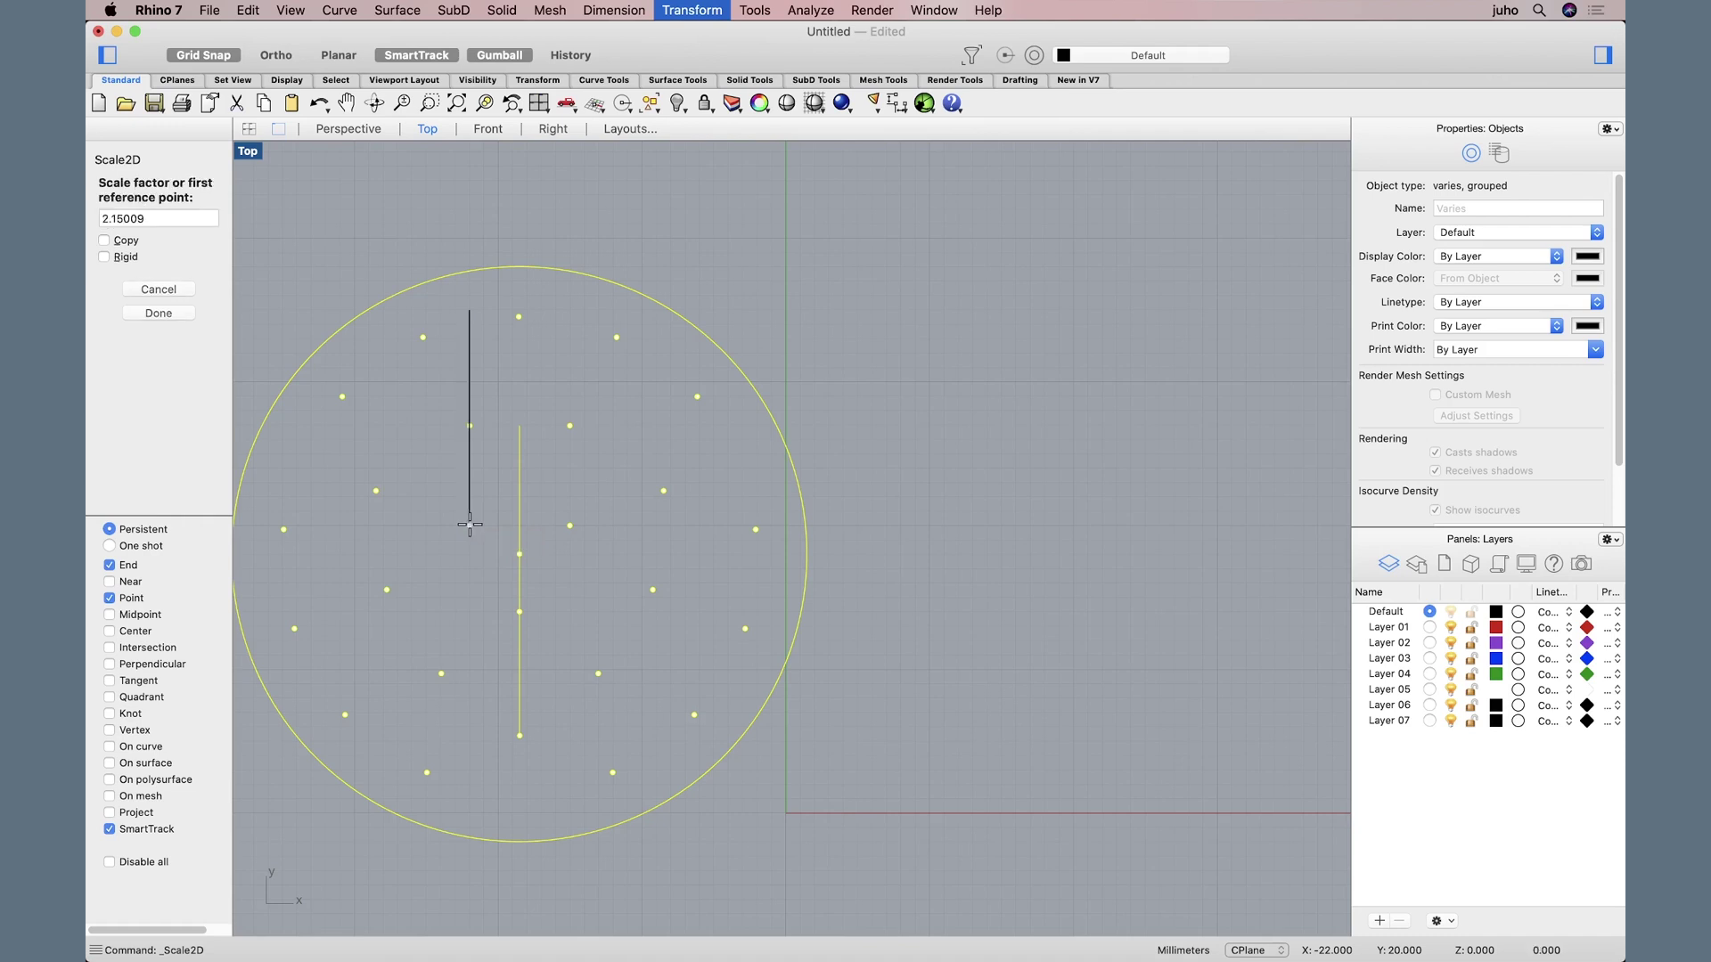
{"action": "left_click", "coordinate": [470, 425]}
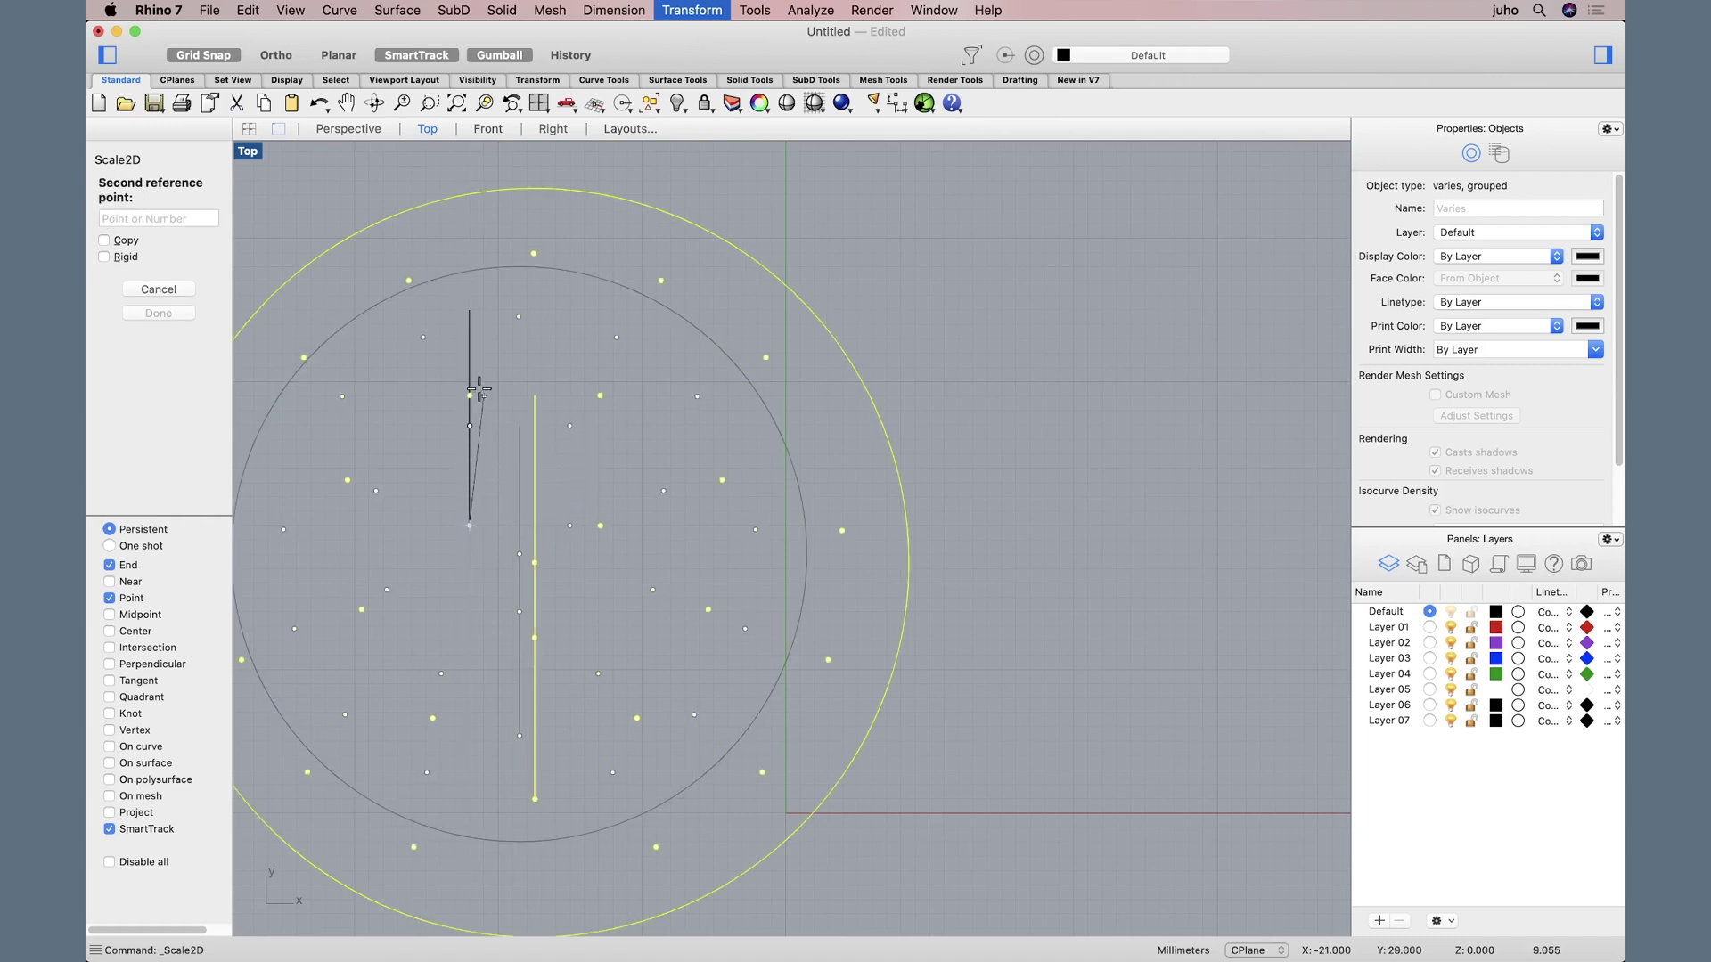
{"action": "left_click", "coordinate": [469, 309]}
{"action": "left_click", "coordinate": [516, 407]}
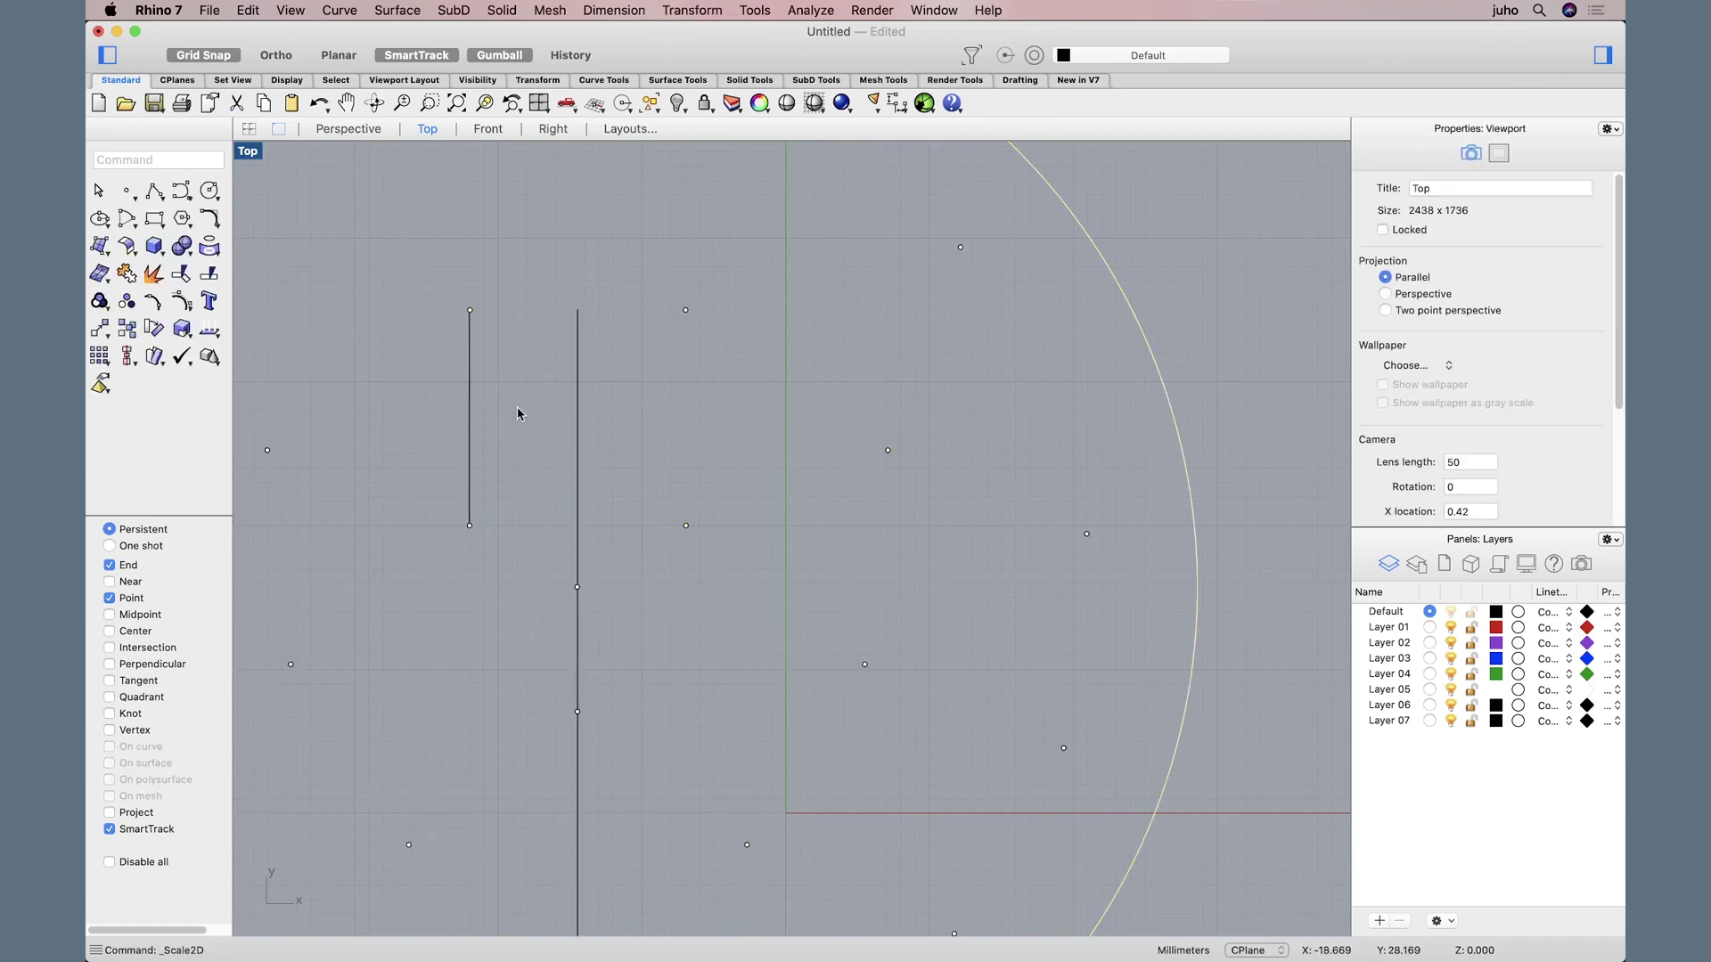
{"action": "left_click", "coordinate": [470, 432]}
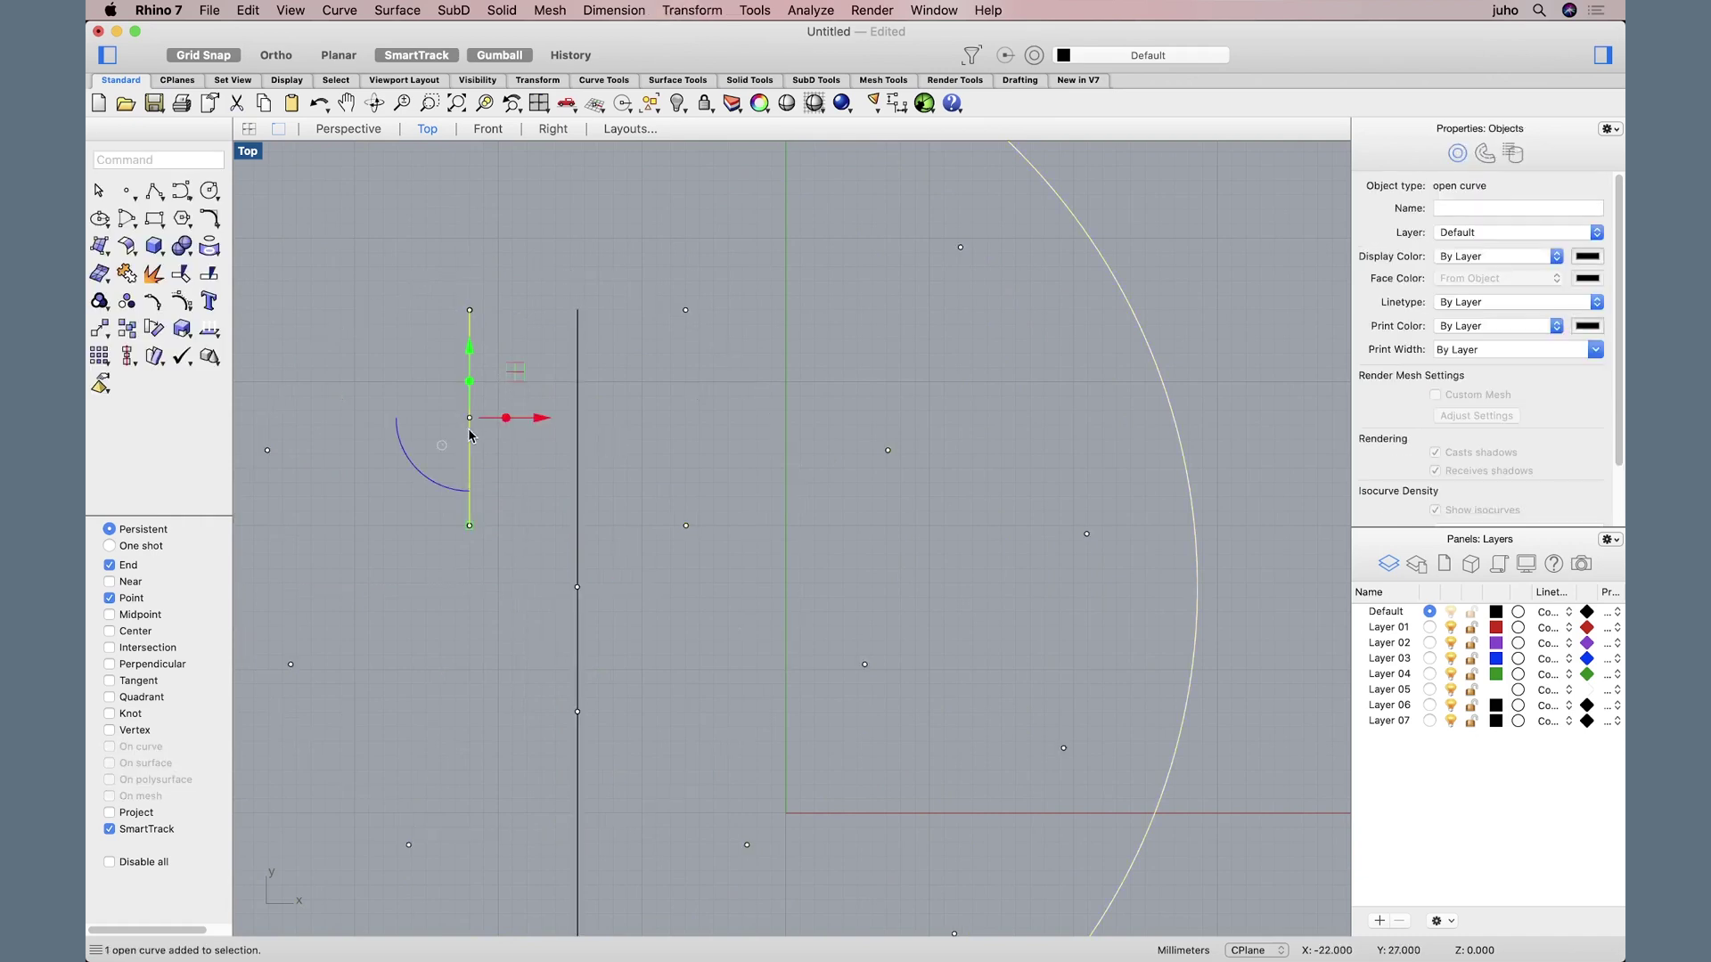
Step: Delete the 15 mm reference line
{"action": "key", "text": "Delete"}
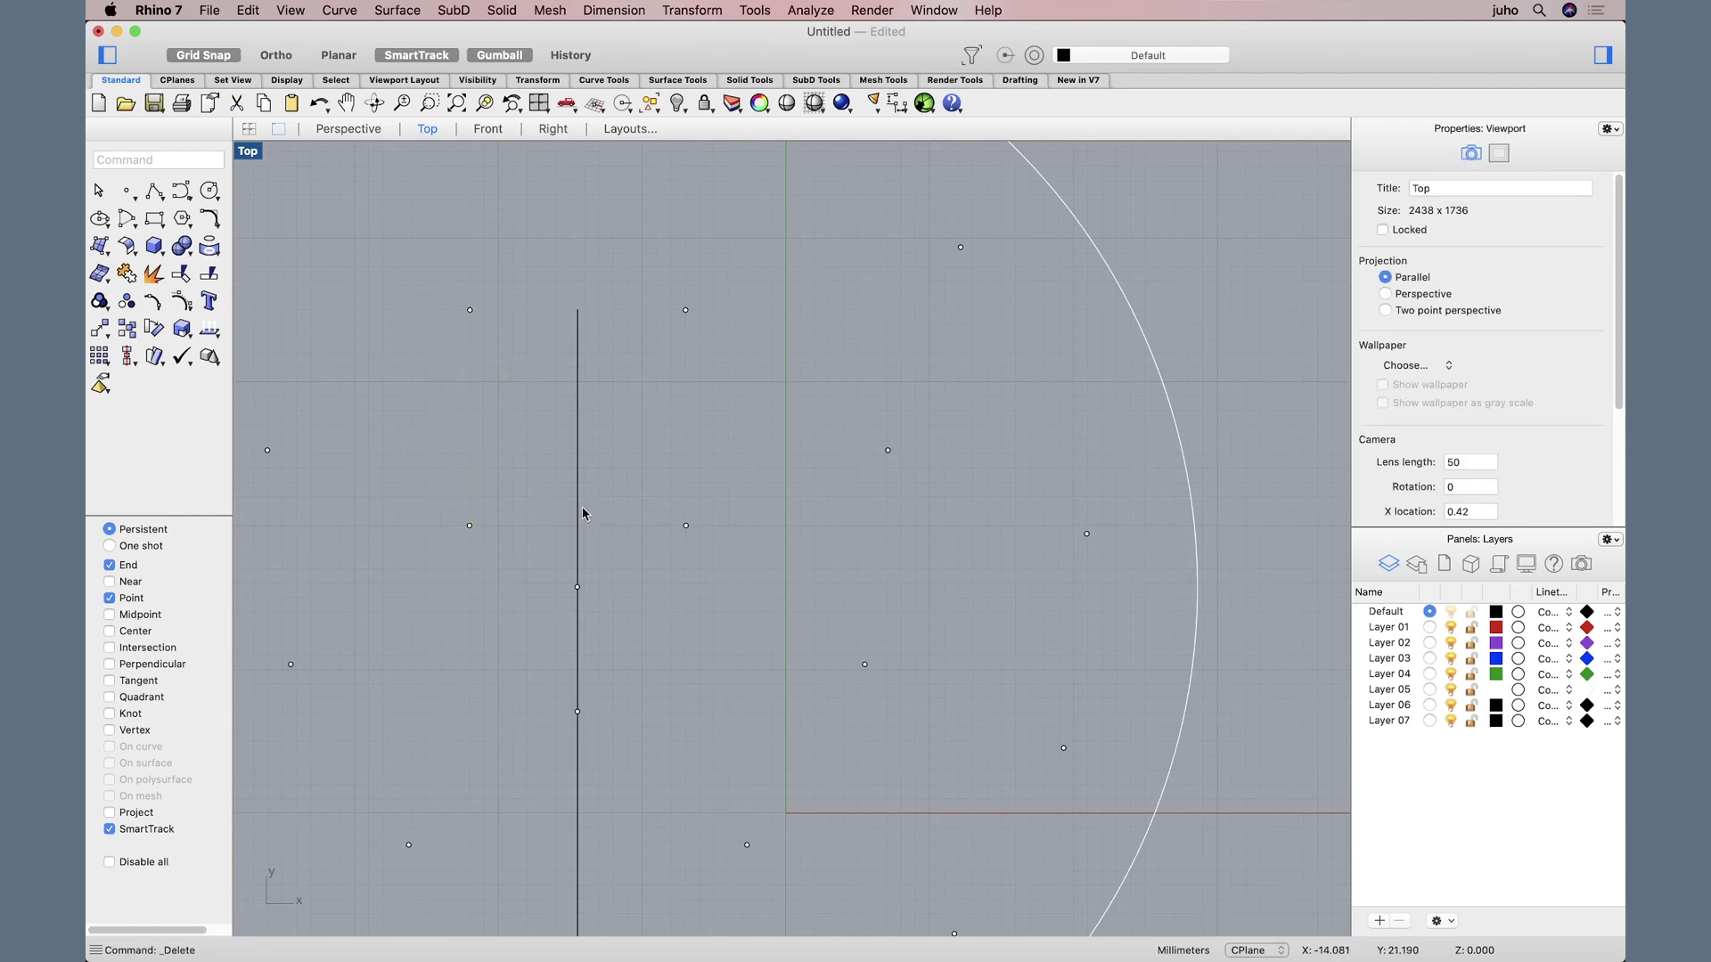
{"action": "scroll", "coordinate": [719, 550], "scroll_direction": "down", "scroll_amount": 2}
{"action": "scroll", "coordinate": [719, 543], "scroll_direction": "down", "scroll_amount": 3}
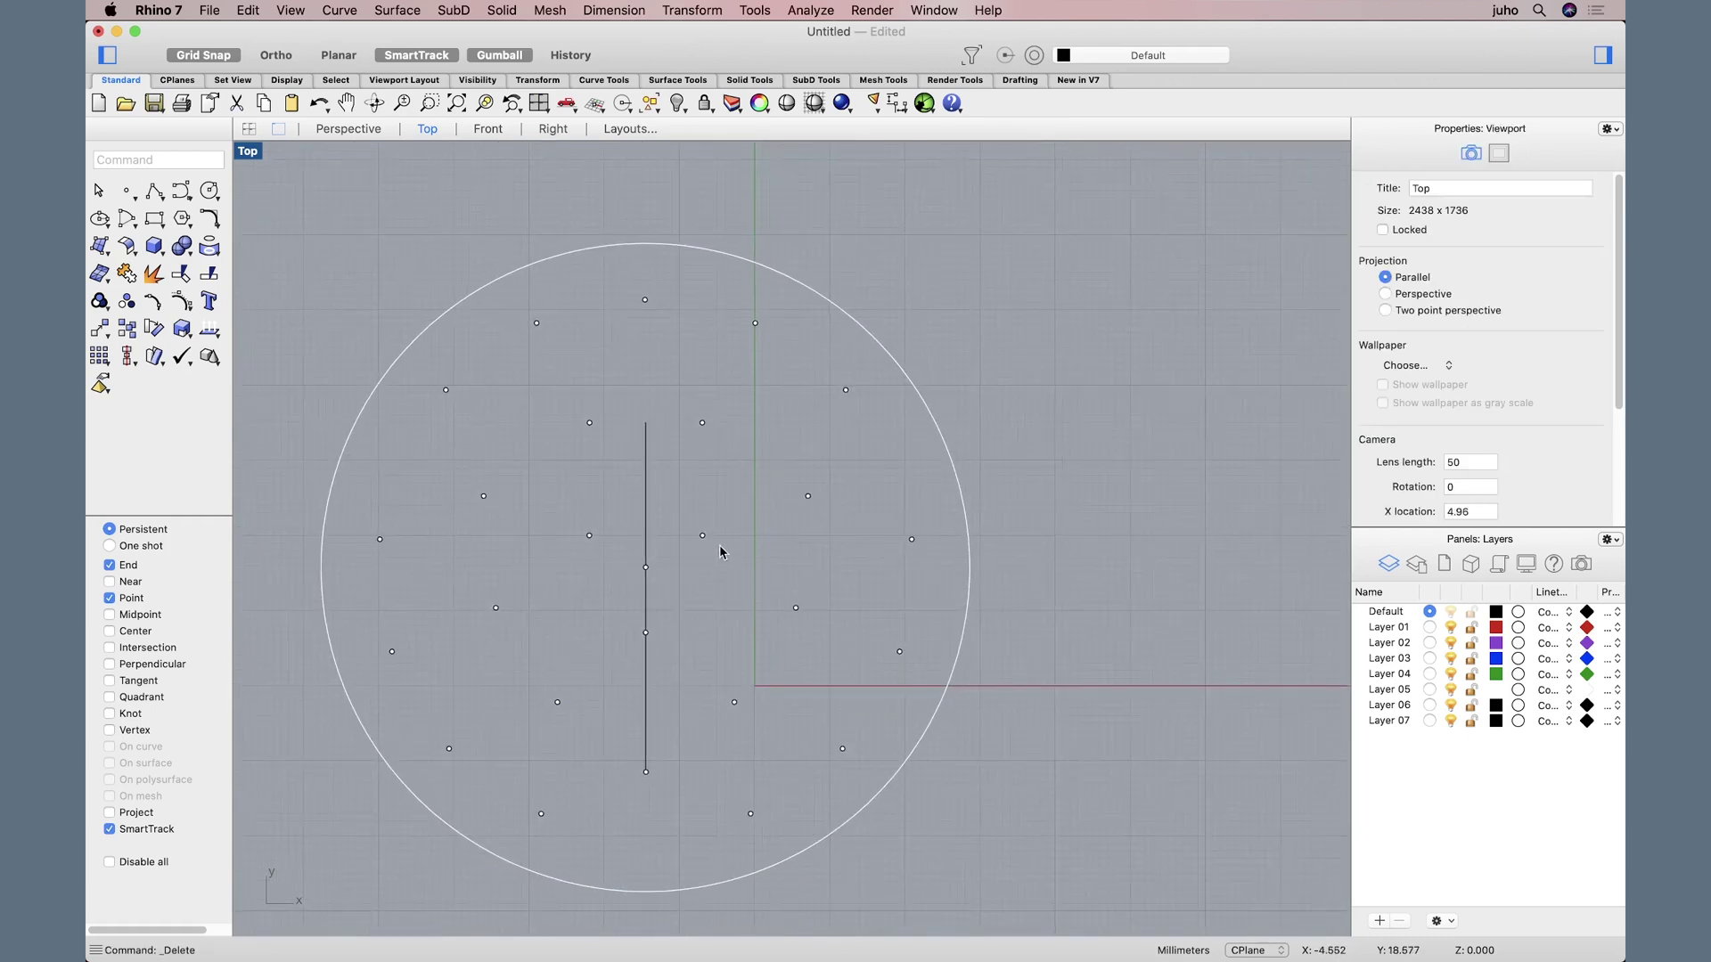
Step: Move the whole pattern so its centre line's lower end sits on the origin
{"action": "key", "text": "super+a"}
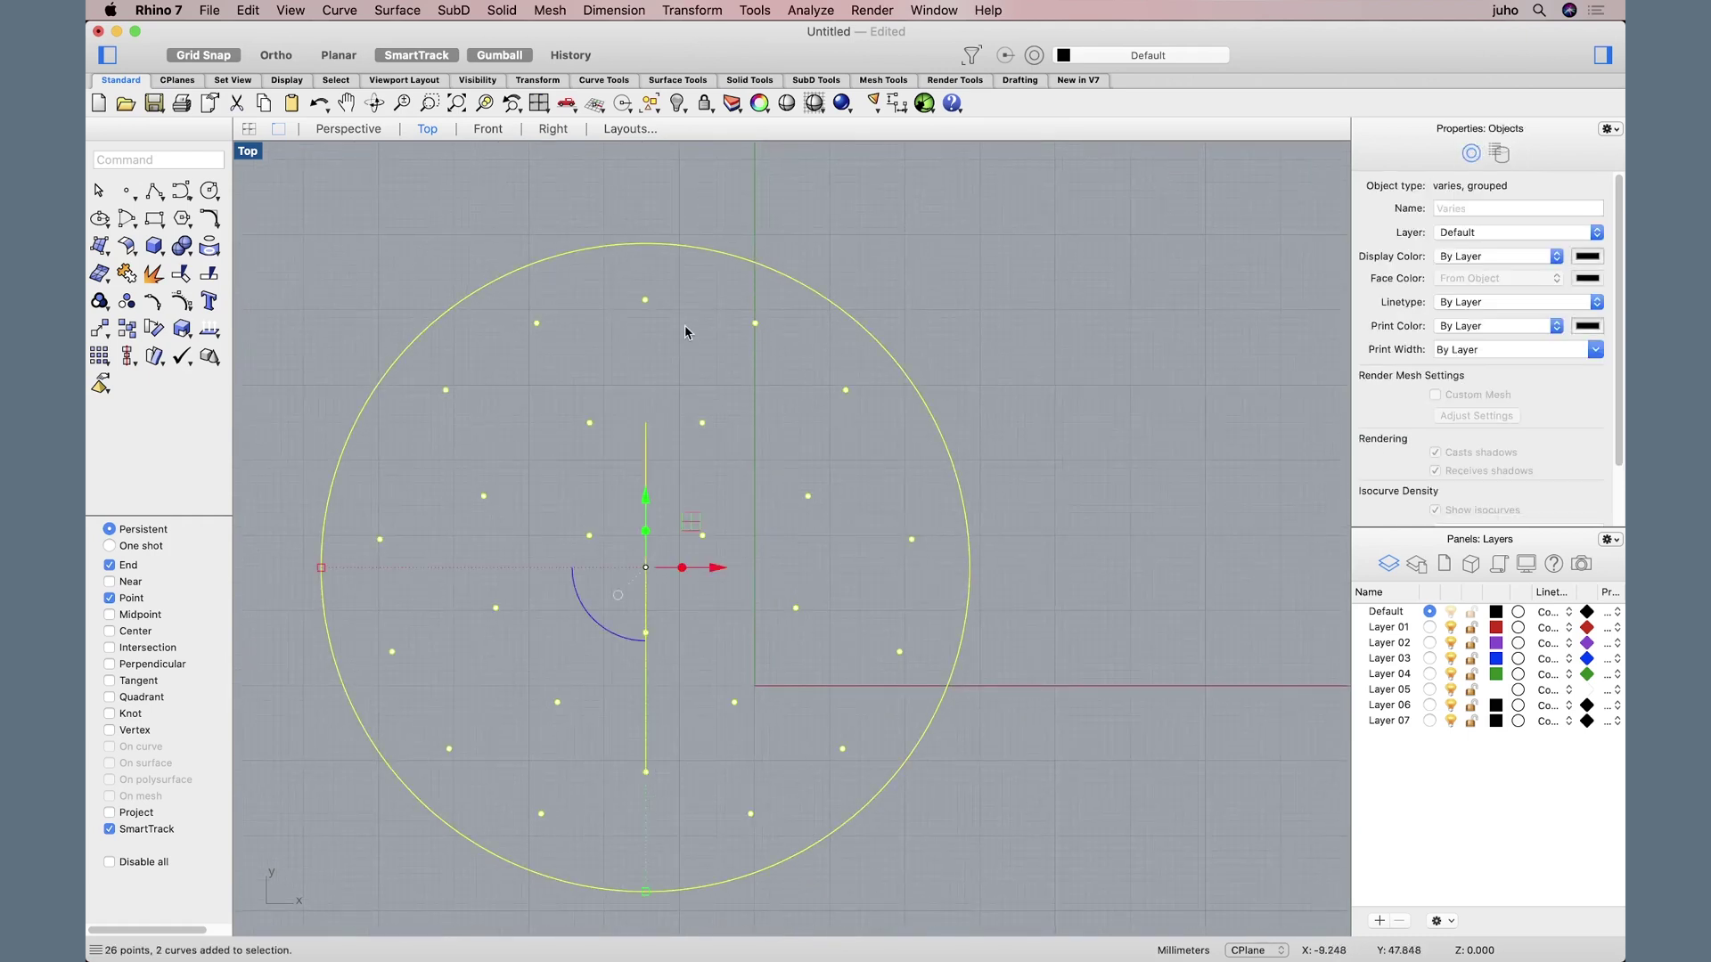
{"action": "left_click", "coordinate": [691, 10]}
{"action": "left_click", "coordinate": [694, 36]}
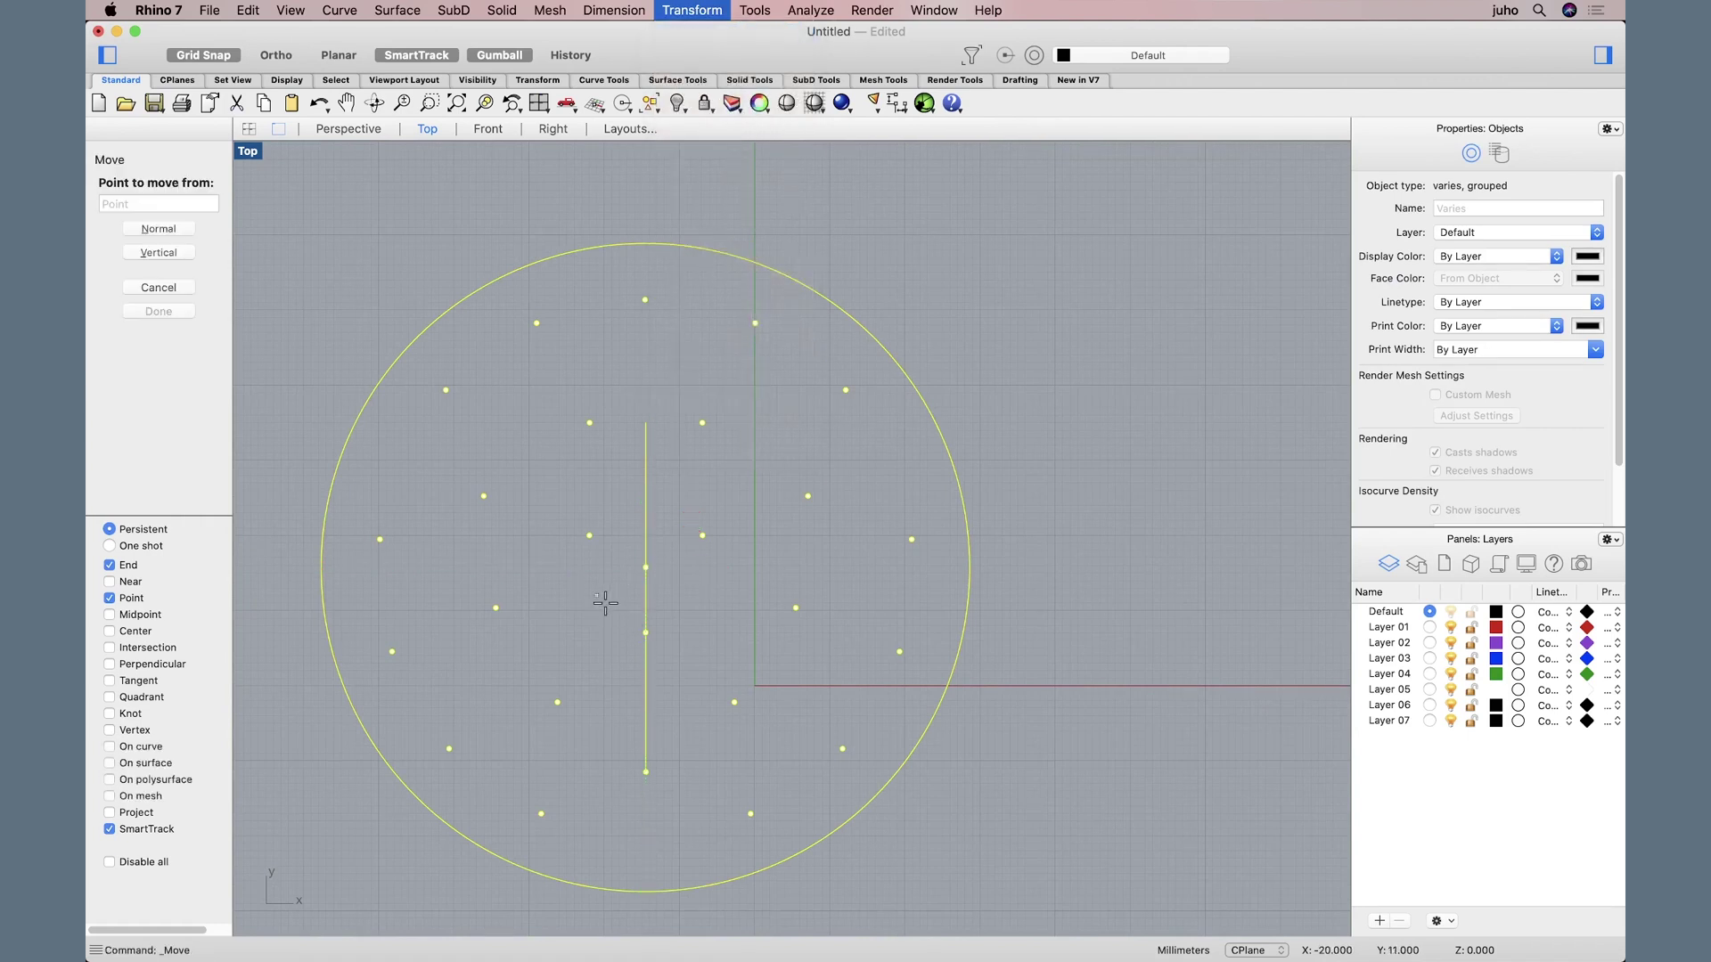
{"action": "left_click", "coordinate": [647, 771]}
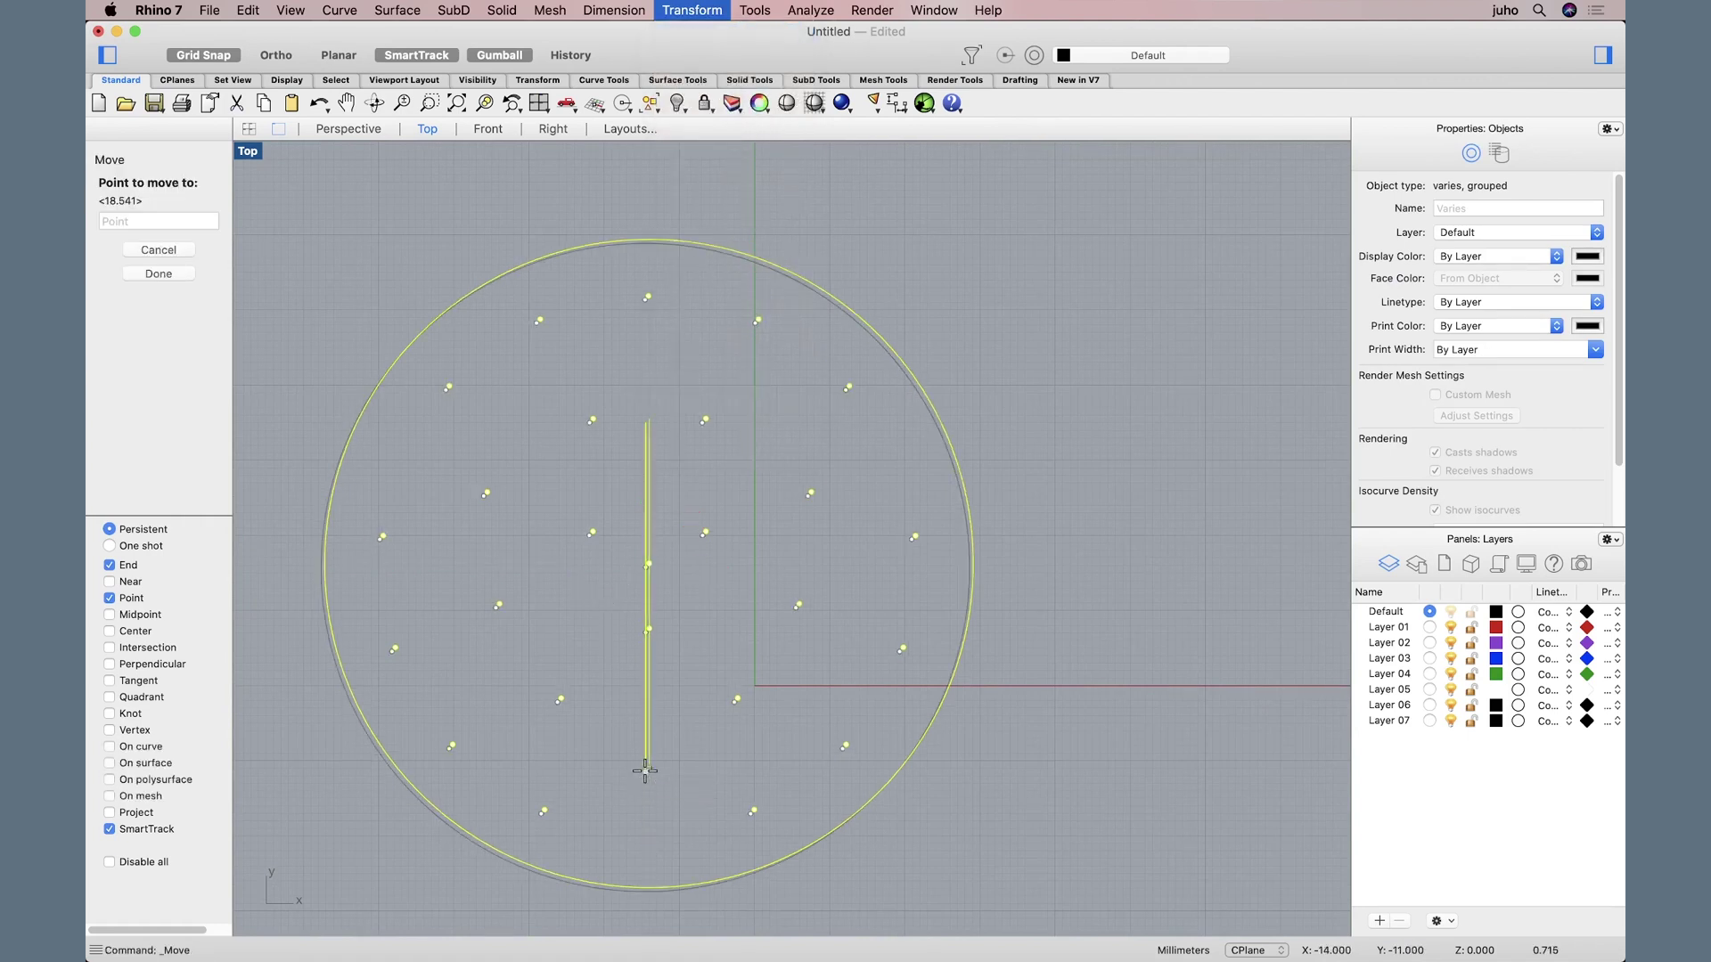
{"action": "left_click", "coordinate": [755, 686]}
{"action": "left_click", "coordinate": [1128, 755]}
{"action": "right_click_drag", "start_coordinate": [906, 561], "coordinate": [924, 615]}
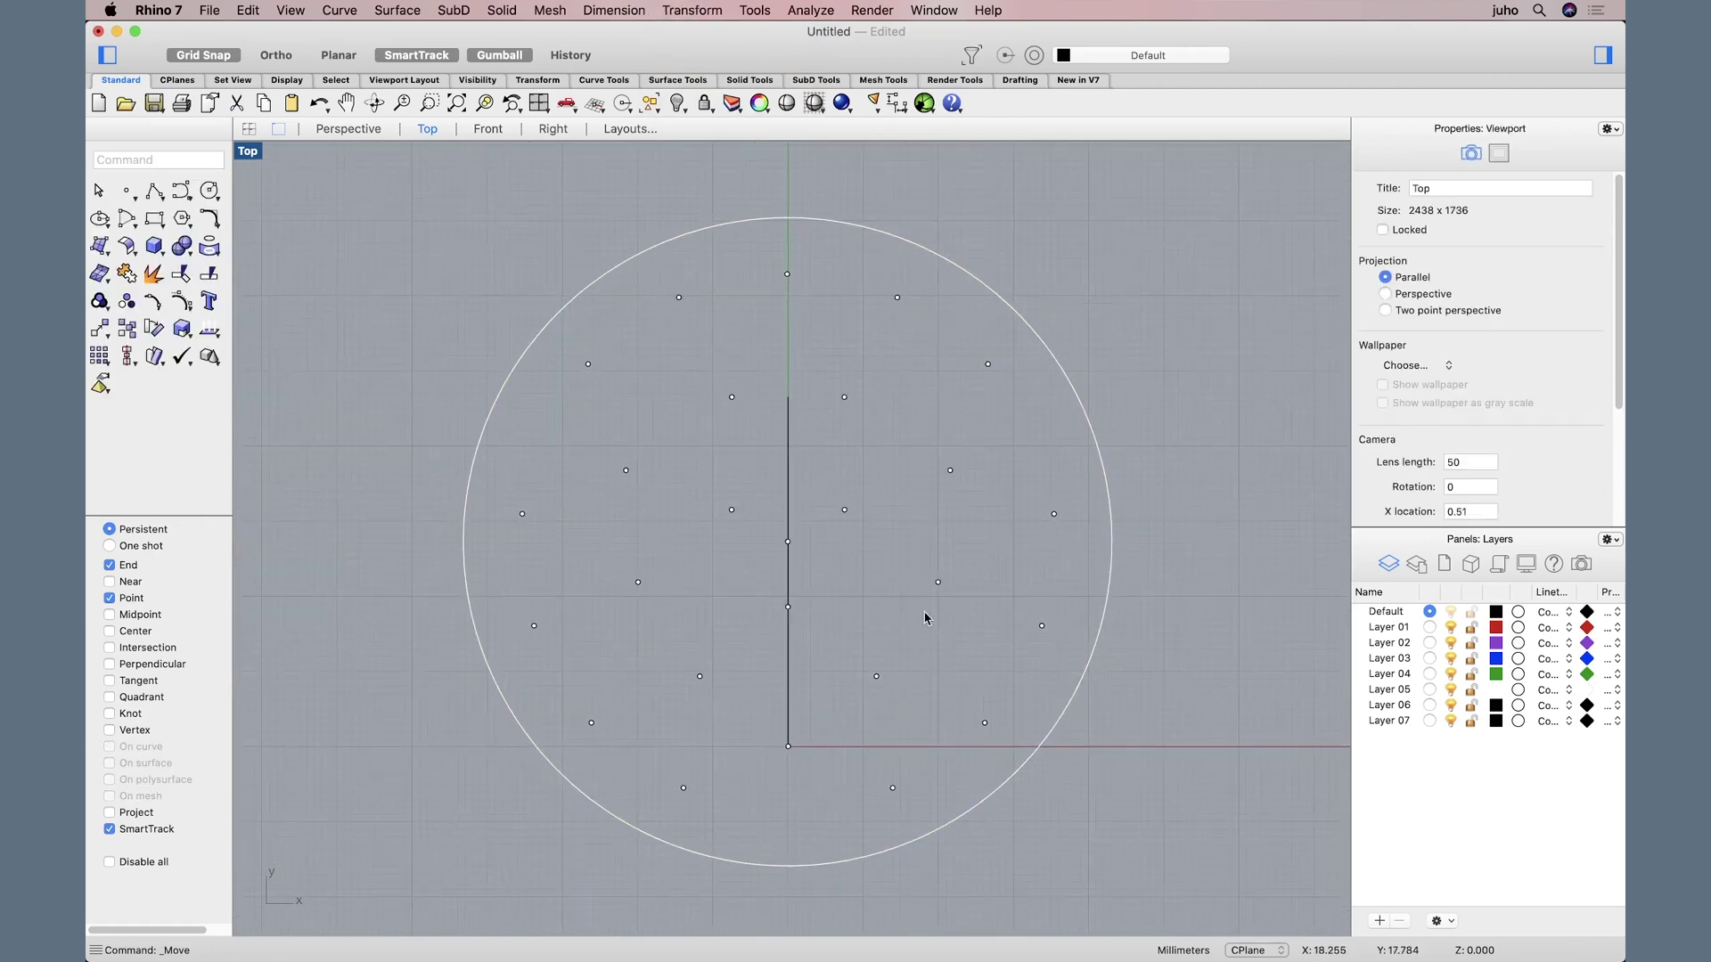
Step: Start the LED's circle centred on one of the pattern points
{"action": "left_click", "coordinate": [210, 190]}
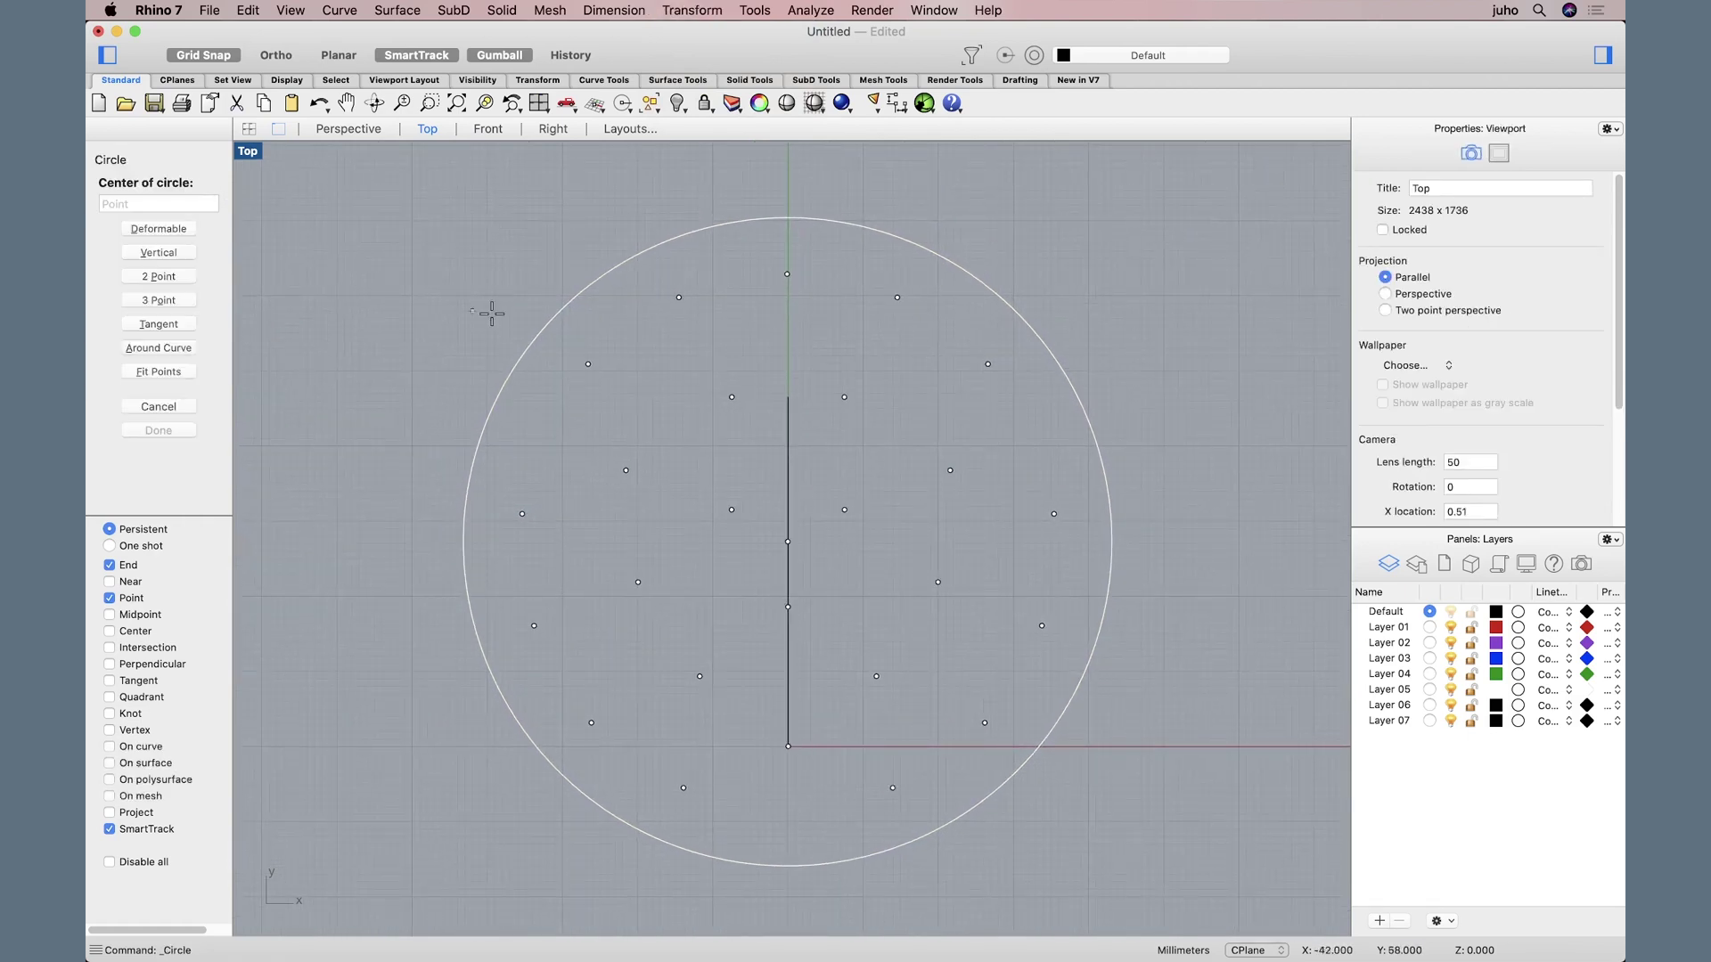
{"action": "left_click", "coordinate": [731, 397]}
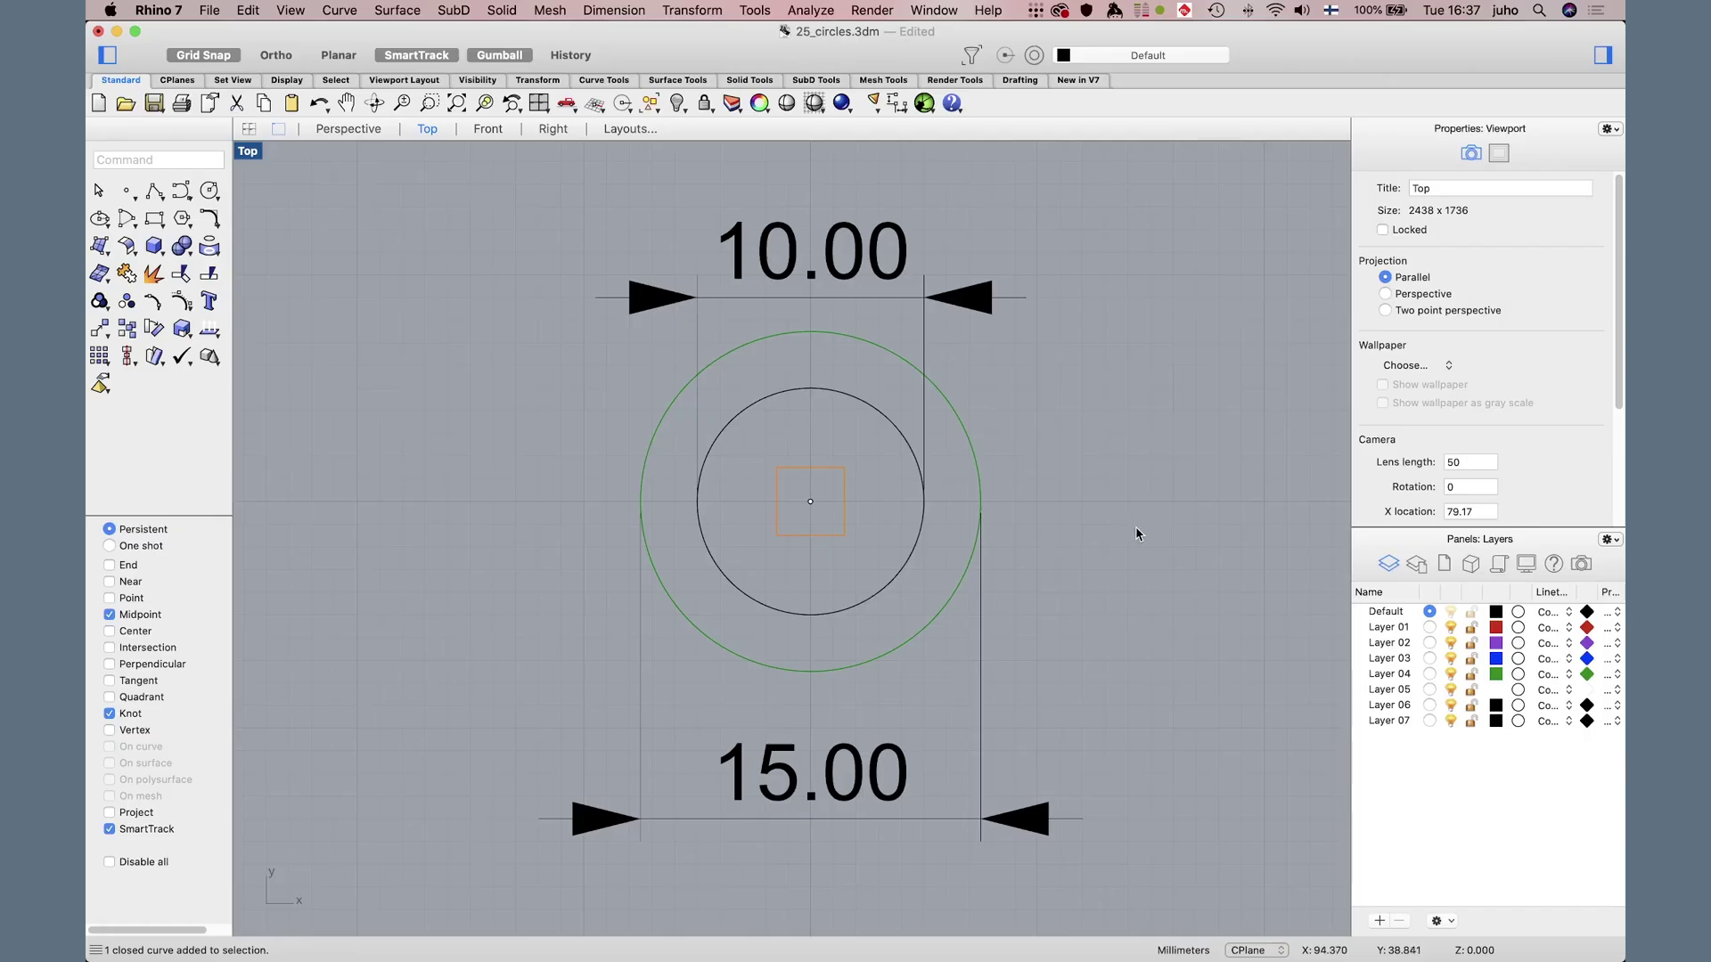
{"action": "left_click", "coordinate": [843, 538]}
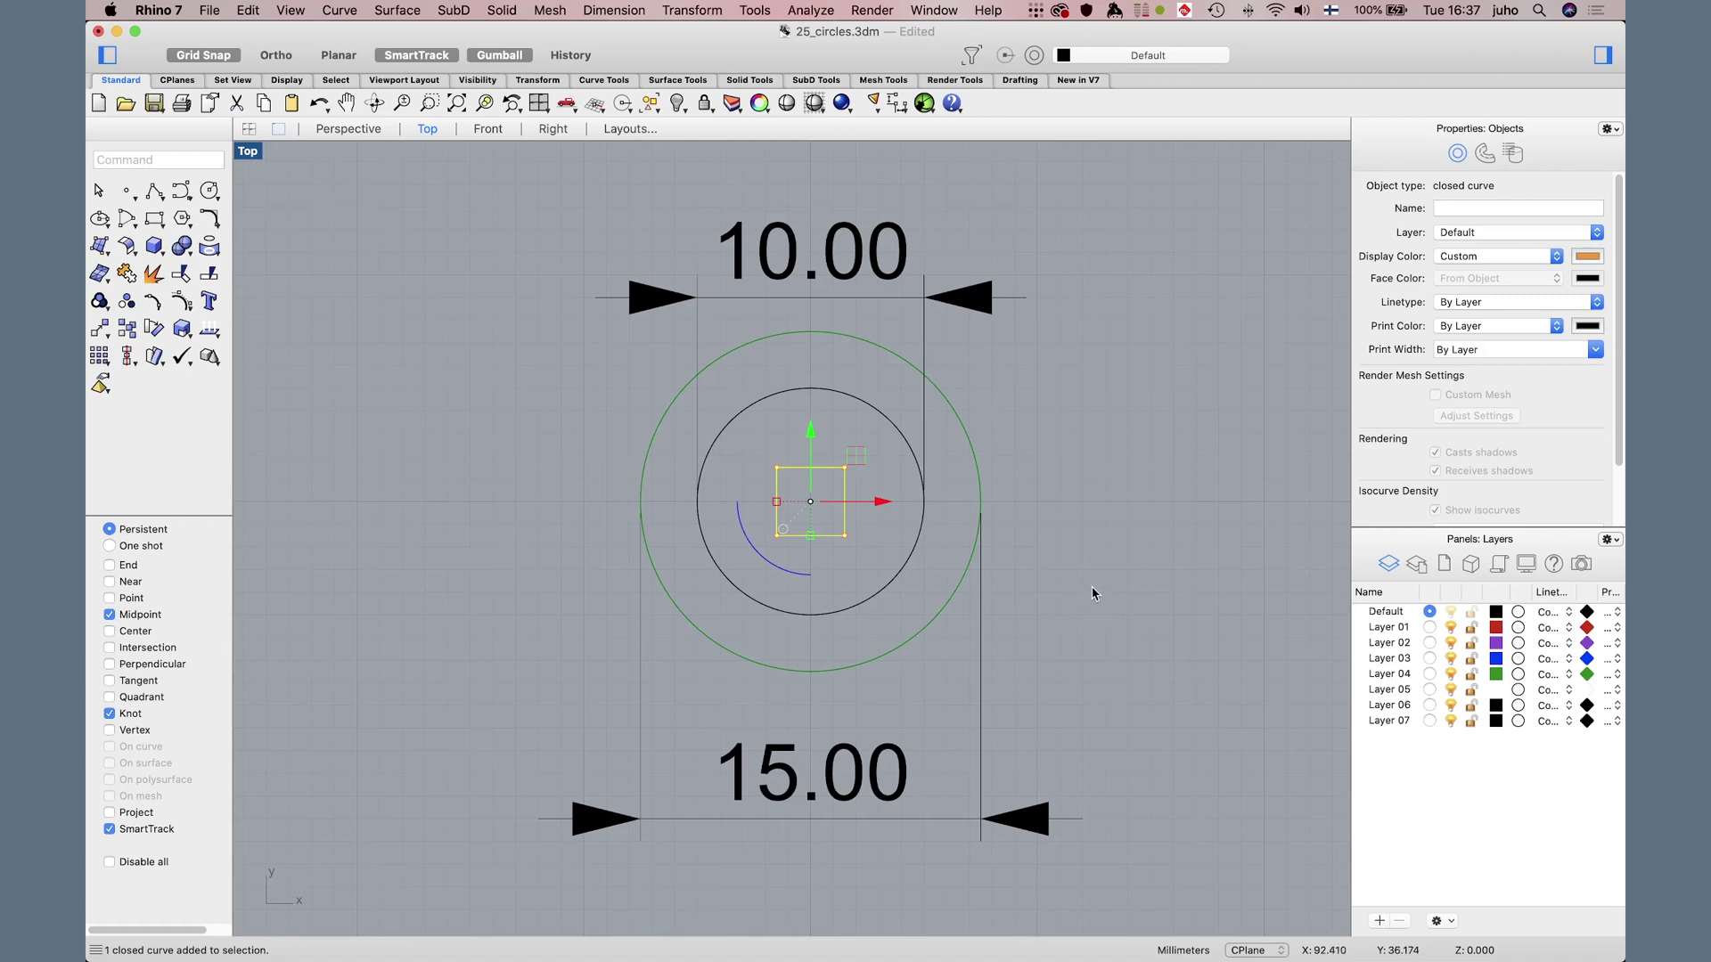
{"action": "left_click", "coordinate": [895, 578]}
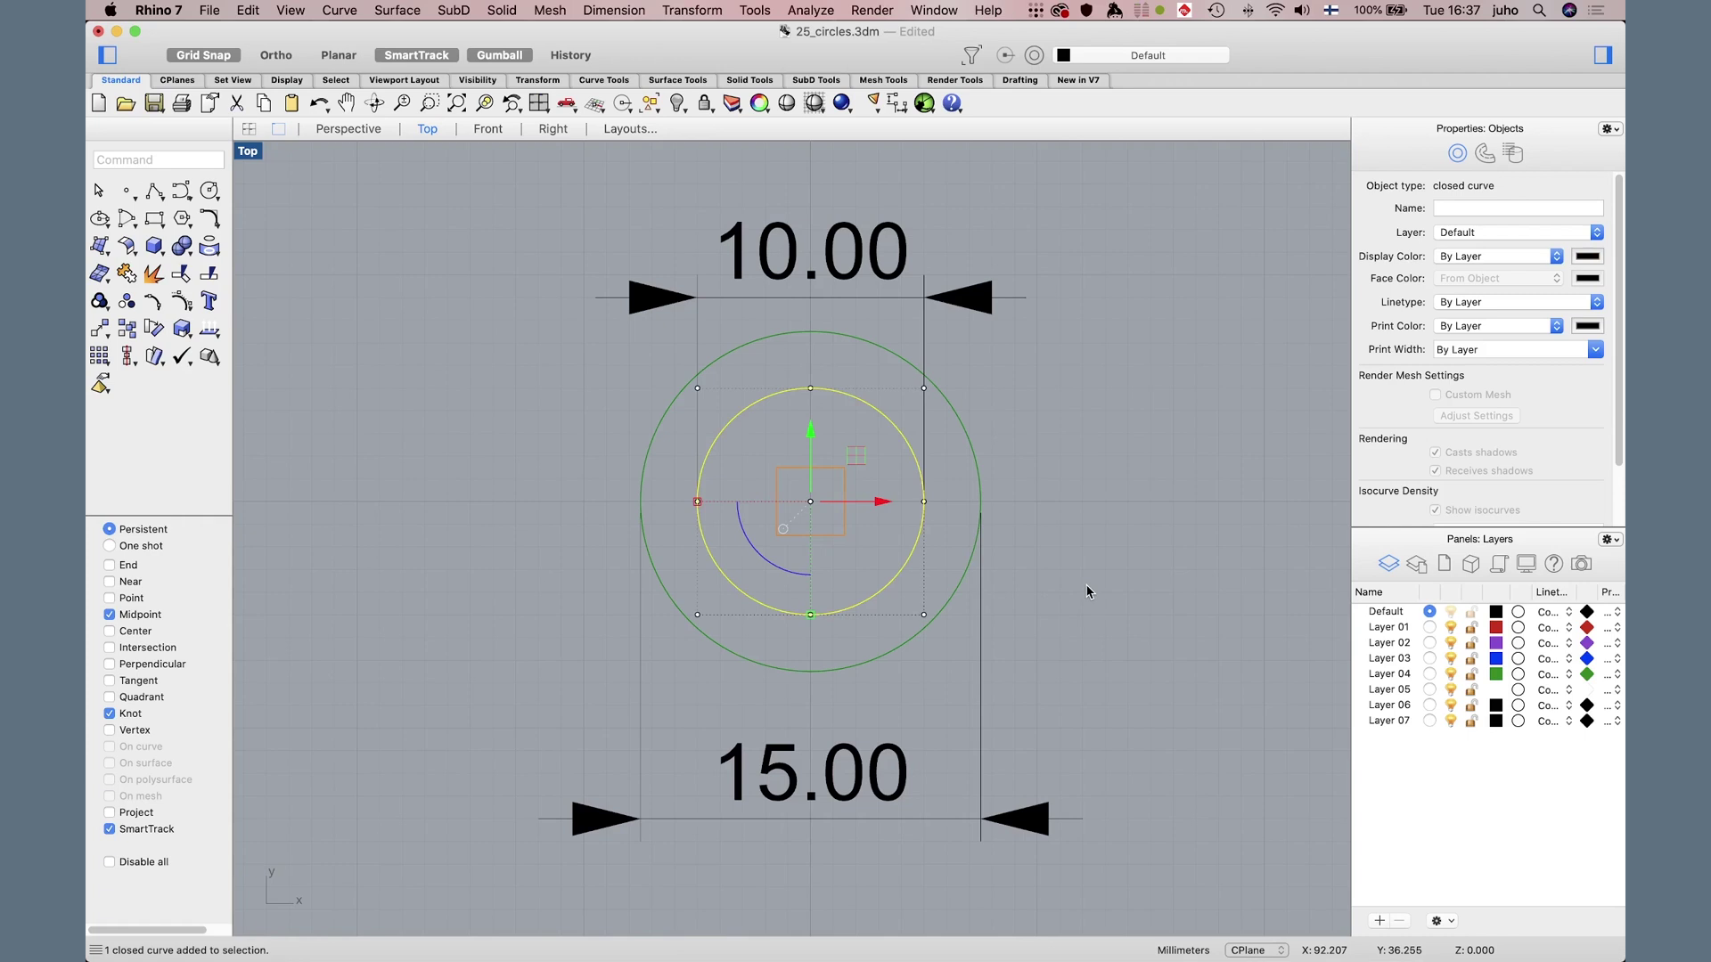
{"action": "left_click", "coordinate": [964, 592]}
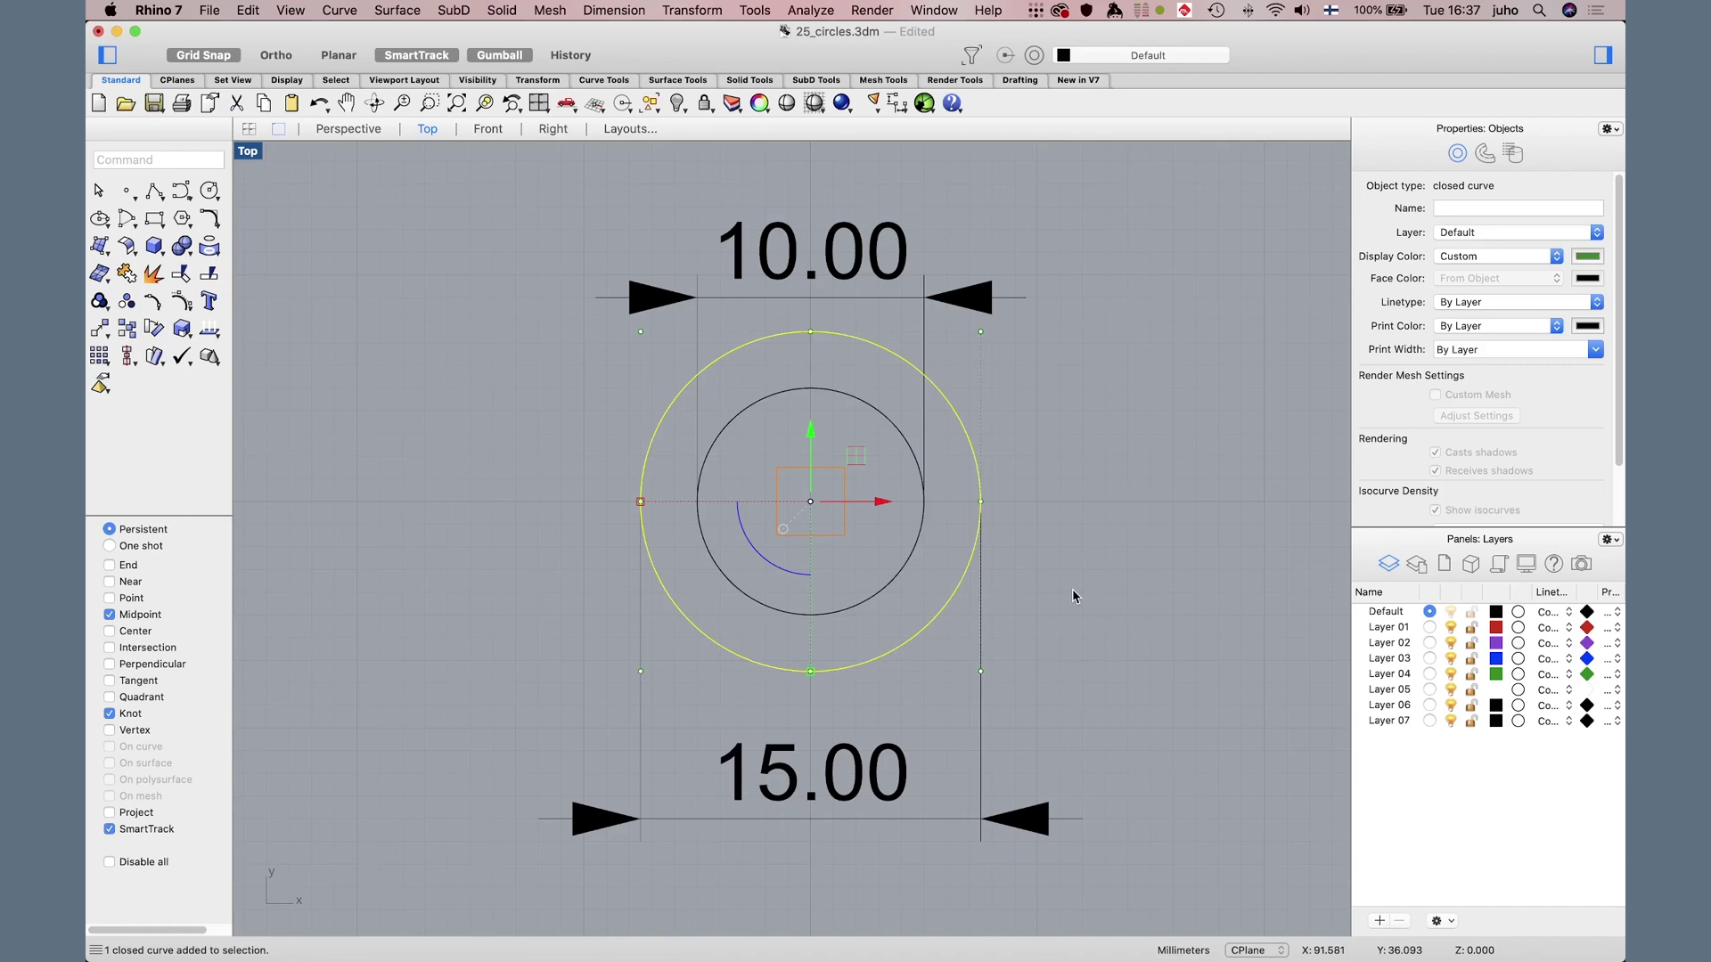
{"action": "key", "text": "Escape"}
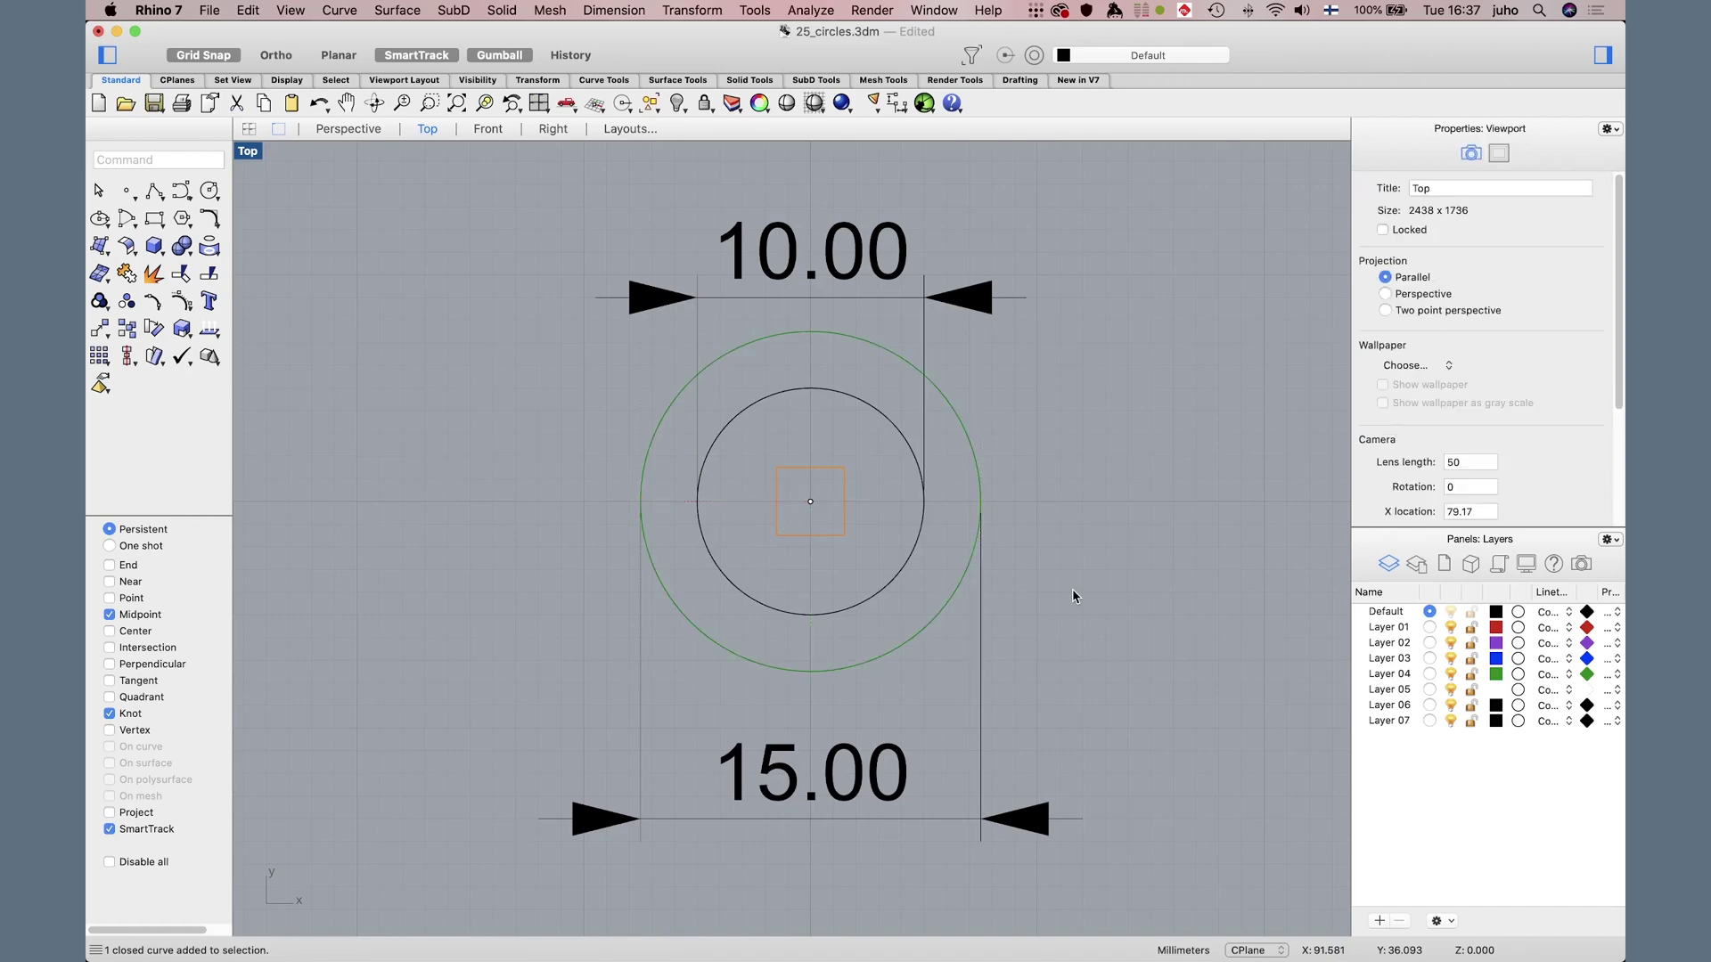
Step: Zoom out and pan to show the full 25-LED array and its 86.29 diameter dimension
{"action": "scroll", "coordinate": [1072, 591], "scroll_direction": "down", "scroll_amount": 5}
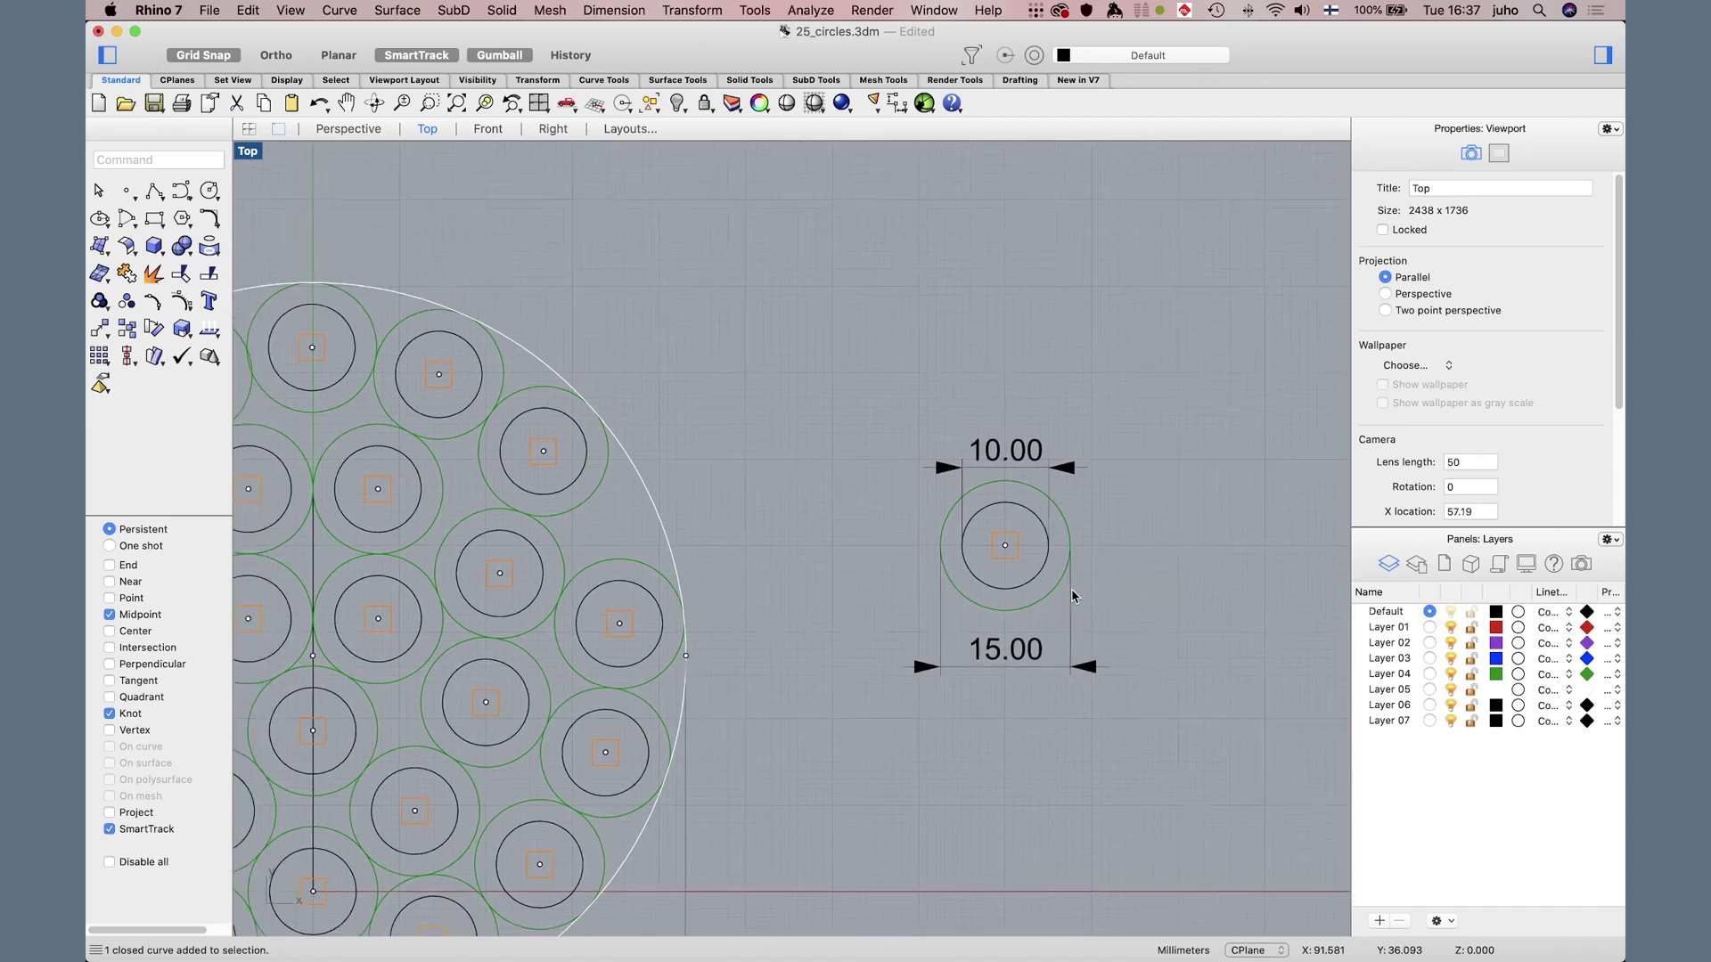
{"action": "scroll", "coordinate": [1071, 590], "scroll_direction": "left", "scroll_amount": 5}
{"action": "scroll", "coordinate": [1071, 590], "scroll_direction": "down", "scroll_amount": 3}
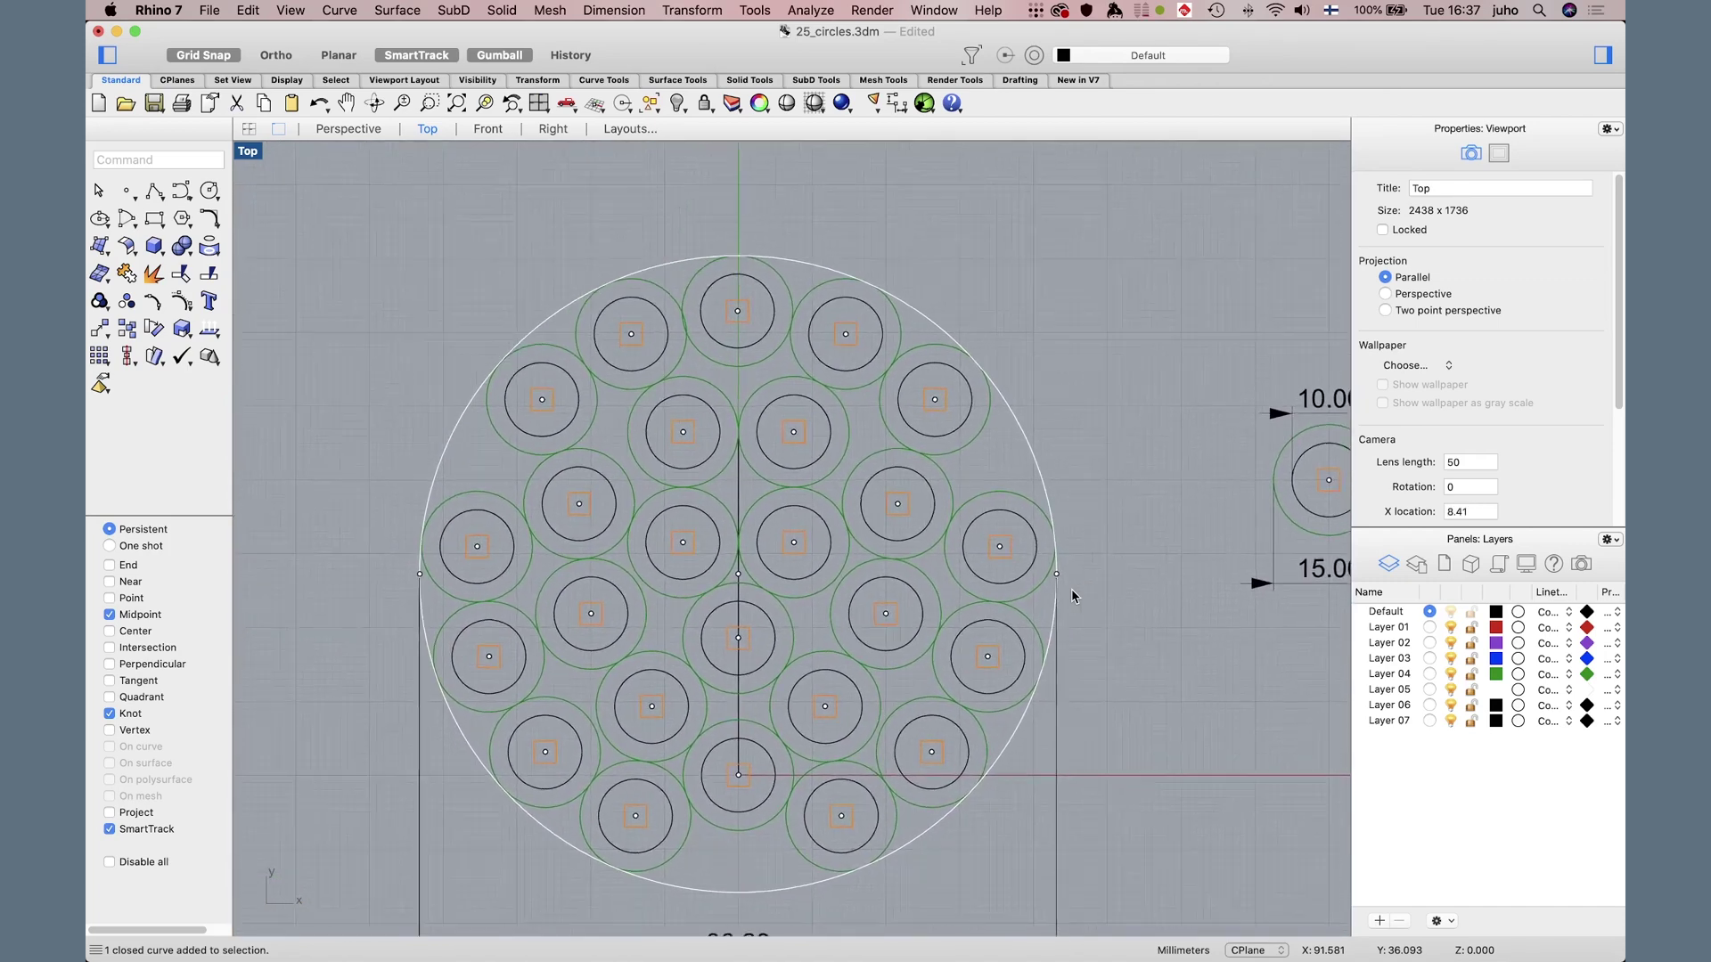
{"action": "scroll", "coordinate": [1071, 590], "scroll_direction": "left", "scroll_amount": 3}
{"action": "scroll", "coordinate": [1071, 590], "scroll_direction": "down", "scroll_amount": 3}
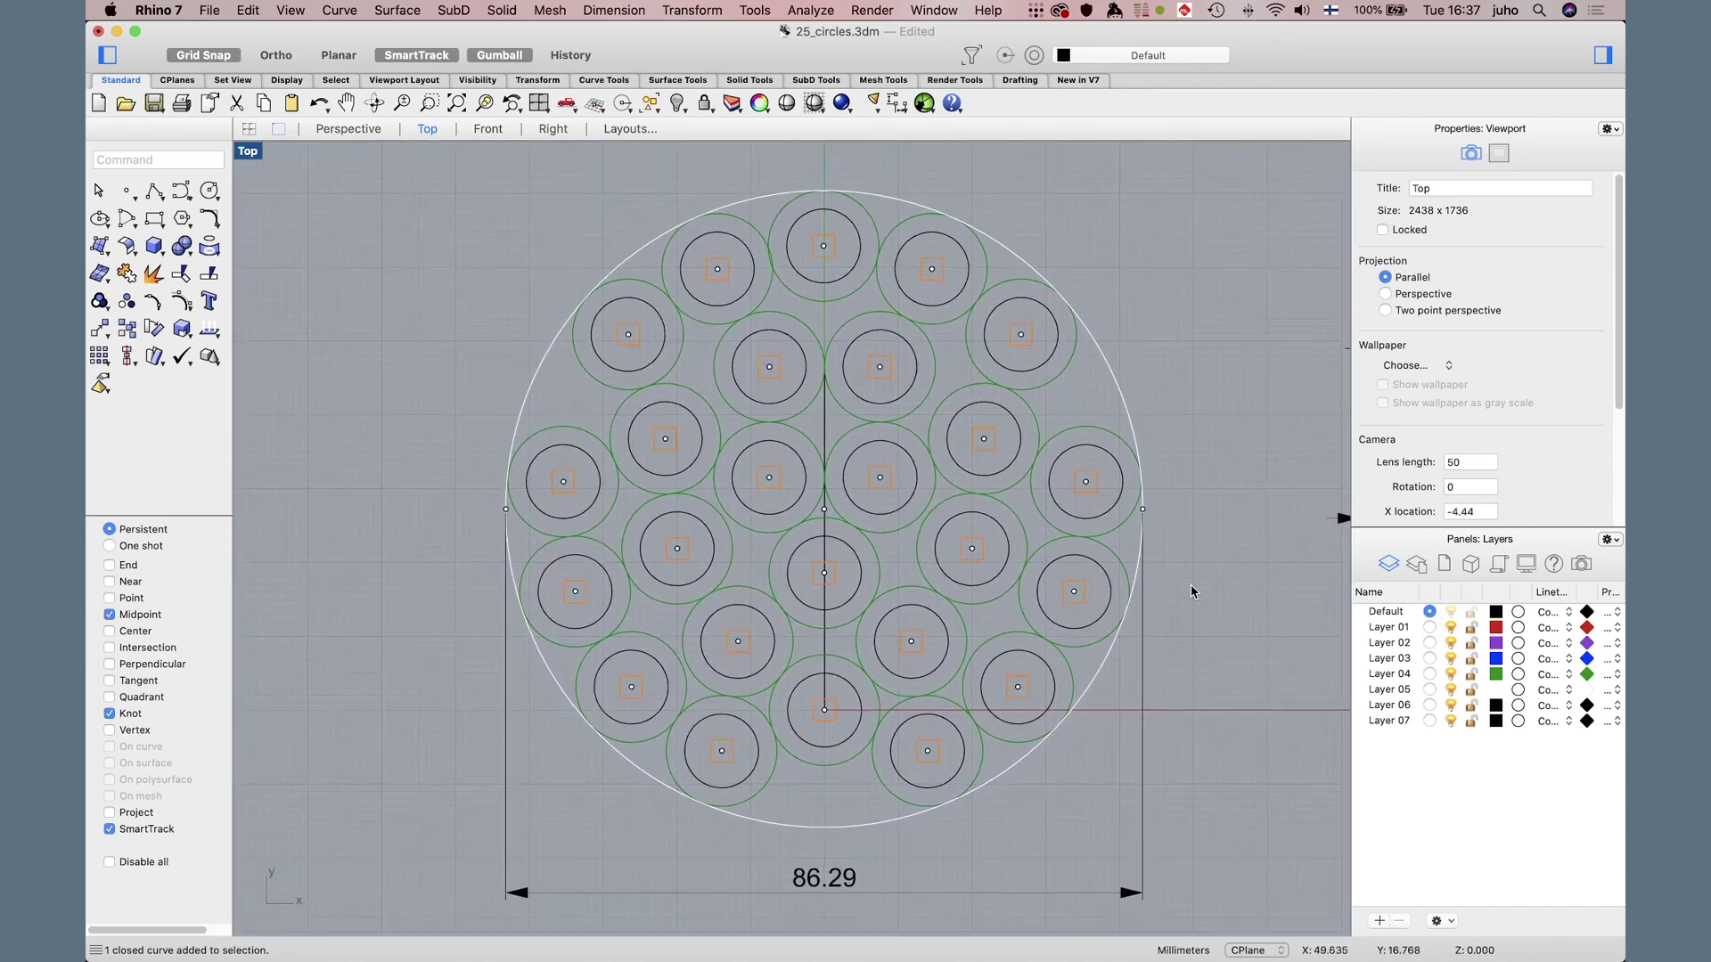